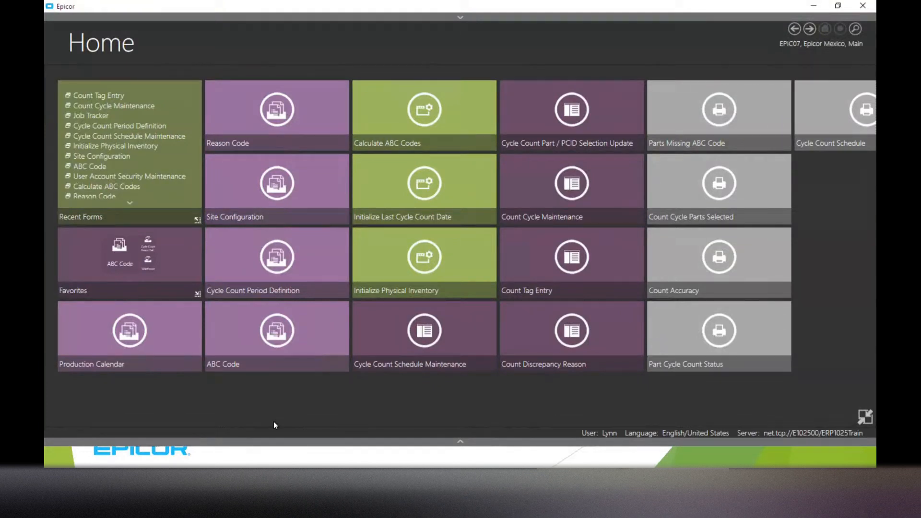
Step: Look up the CC production calendar in Production Calendar Maintenance, review its hours per day, and close the form
left_click(128, 335)
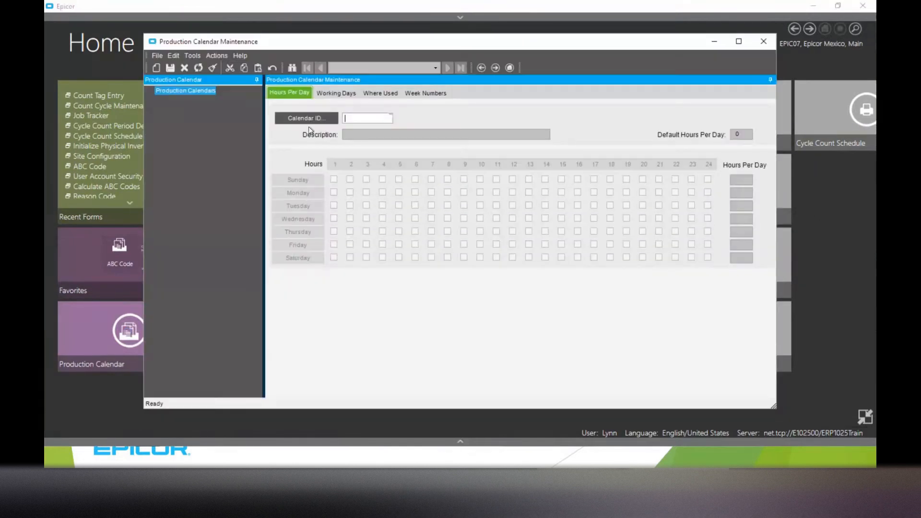
left_click(312, 122)
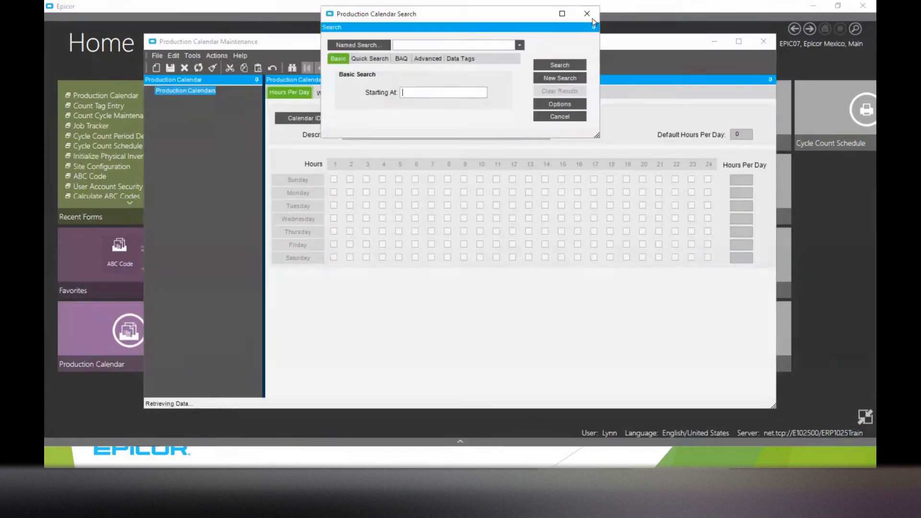
left_click(560, 64)
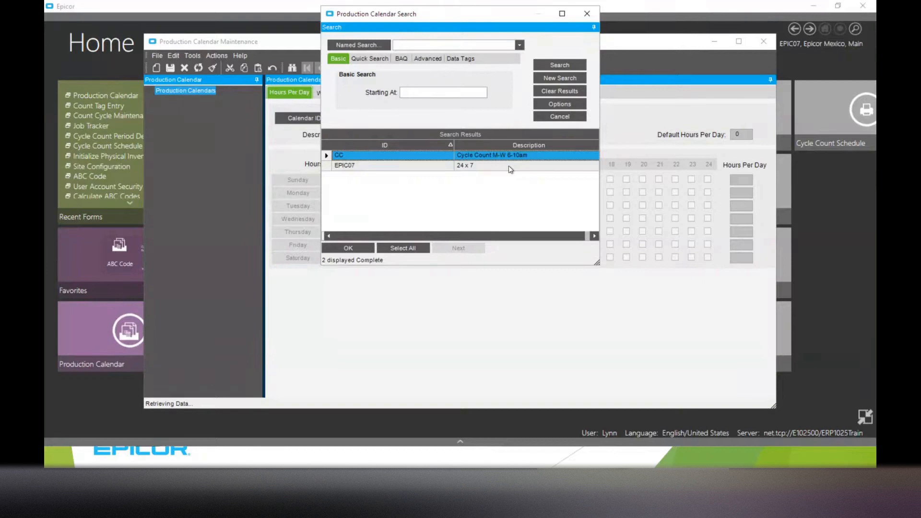
left_click(355, 249)
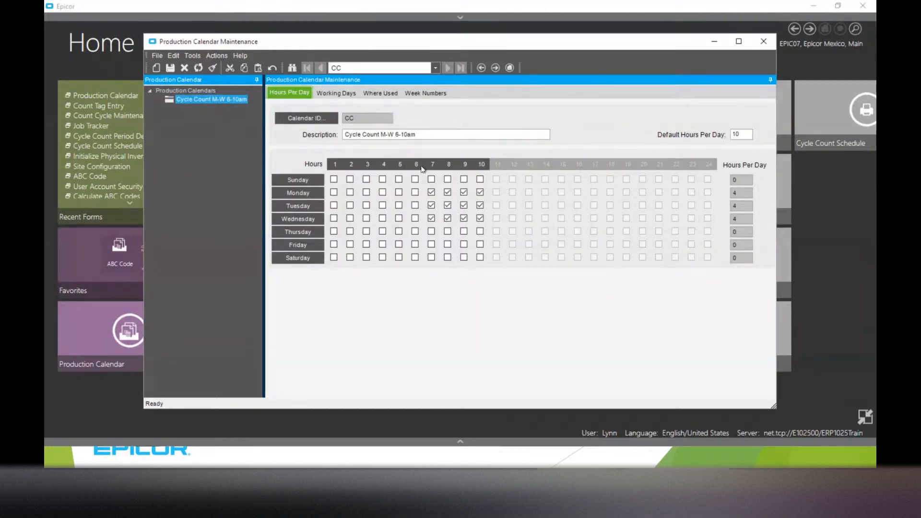
left_click(764, 42)
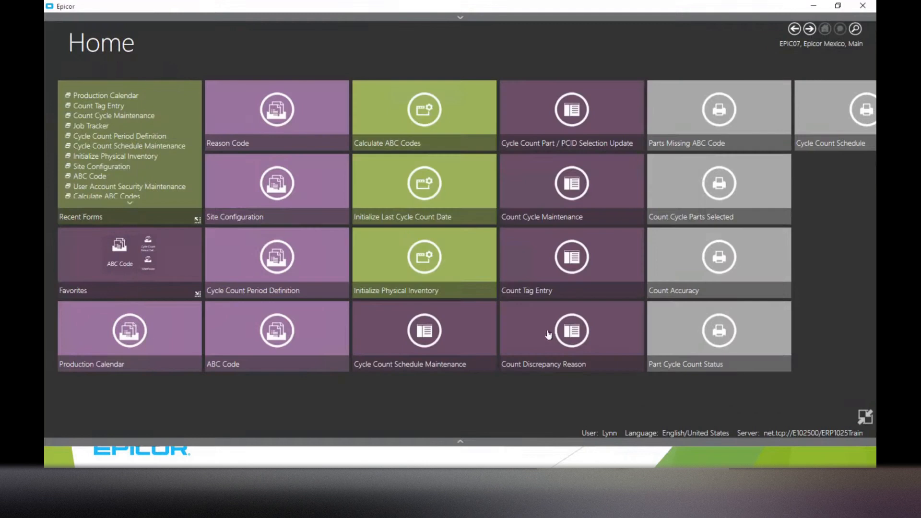
Step: In Reason Code Maintenance, set the reason type to Inv. Adjustment and load the ADD reason code to examine its Count Discrepancy Reason option
left_click(285, 137)
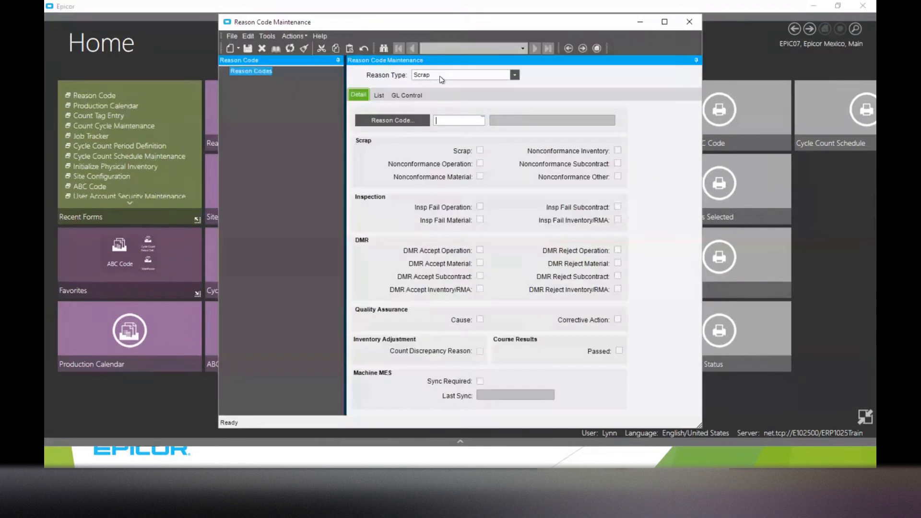
left_click(515, 77)
left_click(448, 105)
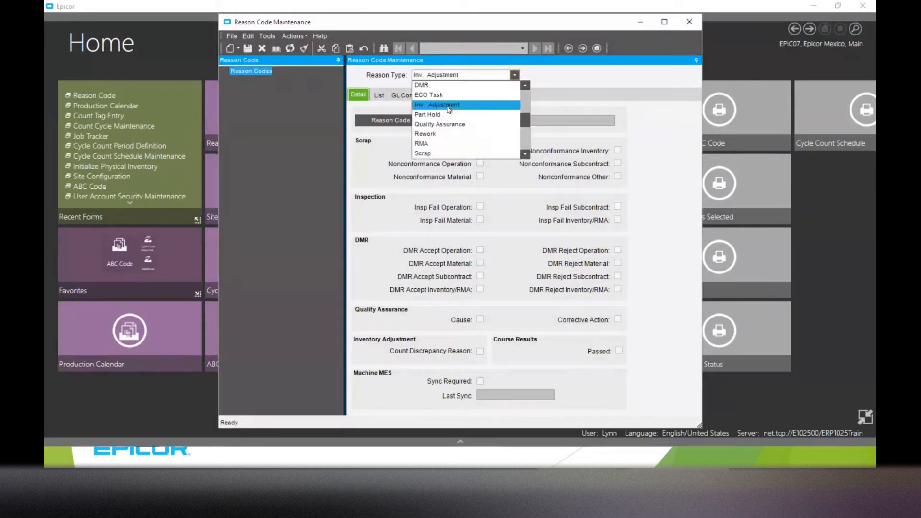
left_click(388, 123)
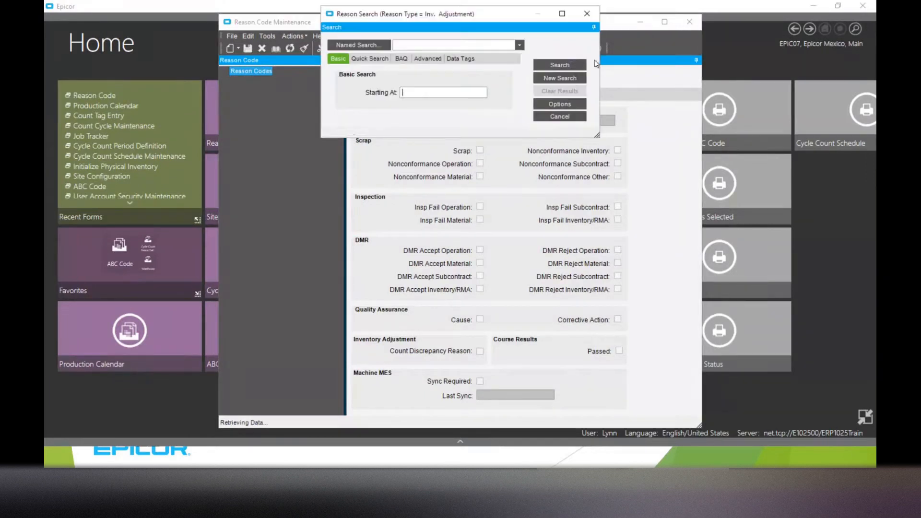
left_click(569, 66)
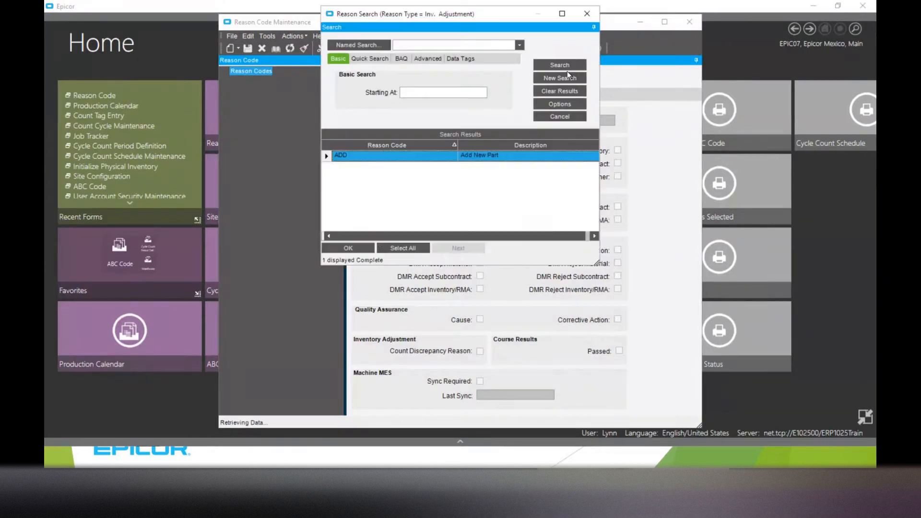
left_click(348, 248)
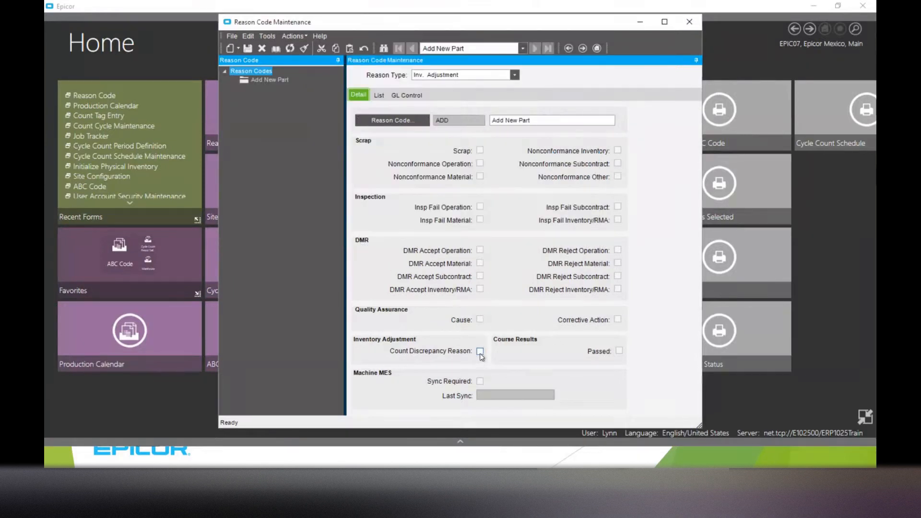
left_click(480, 352)
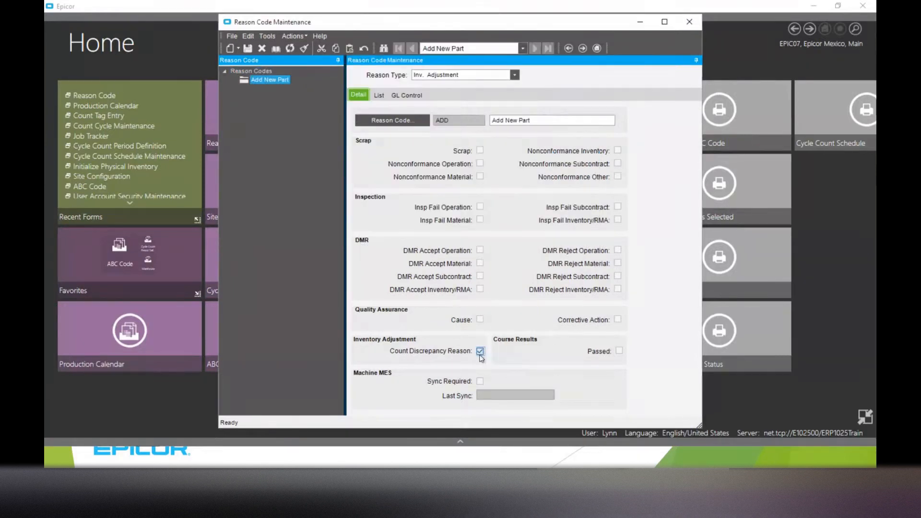
left_click(479, 352)
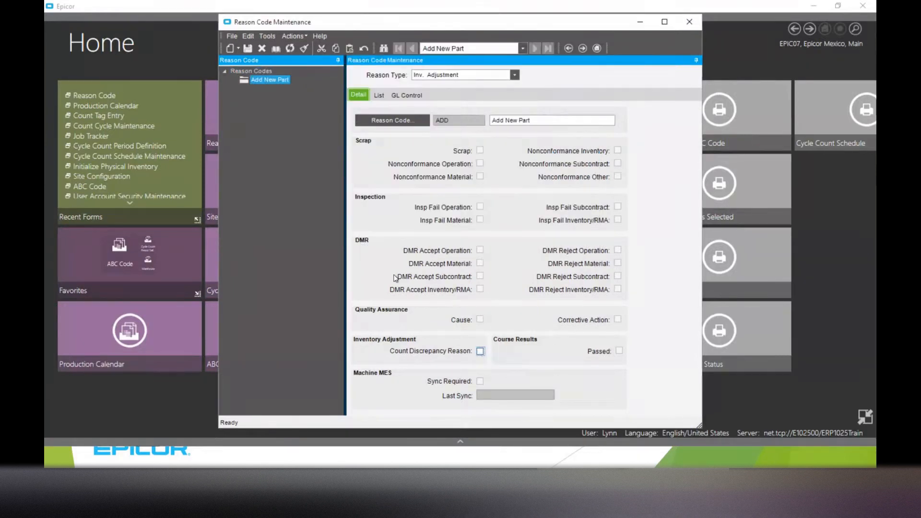
Step: Create and save reason code CC with description "Count" and Count Discrepancy Reason enabled, and close the form
left_click(229, 49)
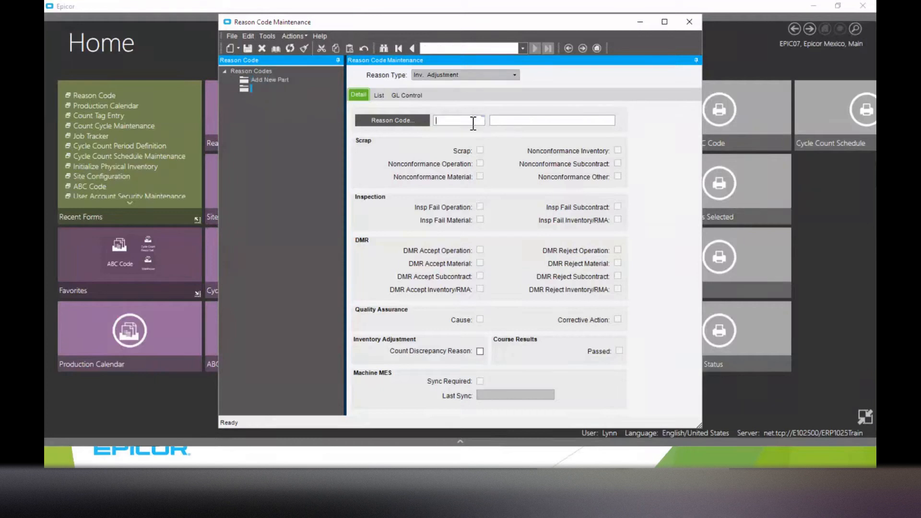
type("CC")
left_click(521, 121)
type("C")
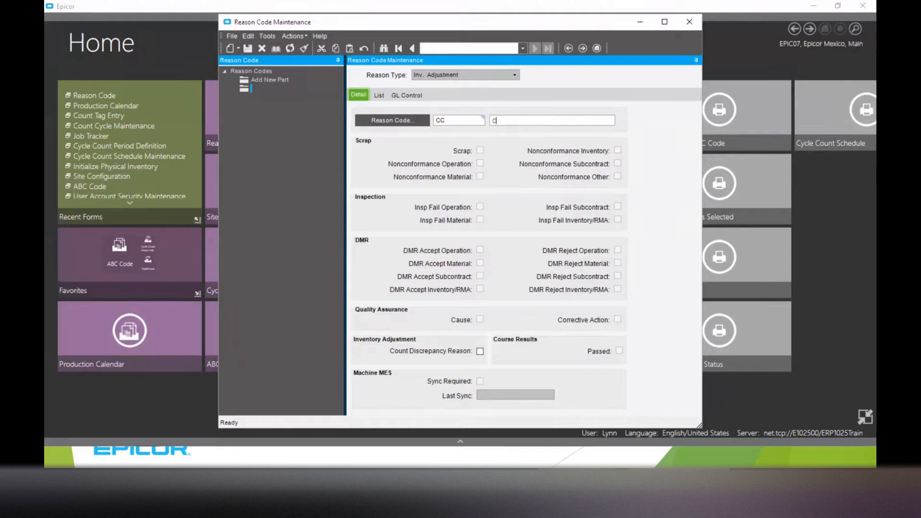
type("ount")
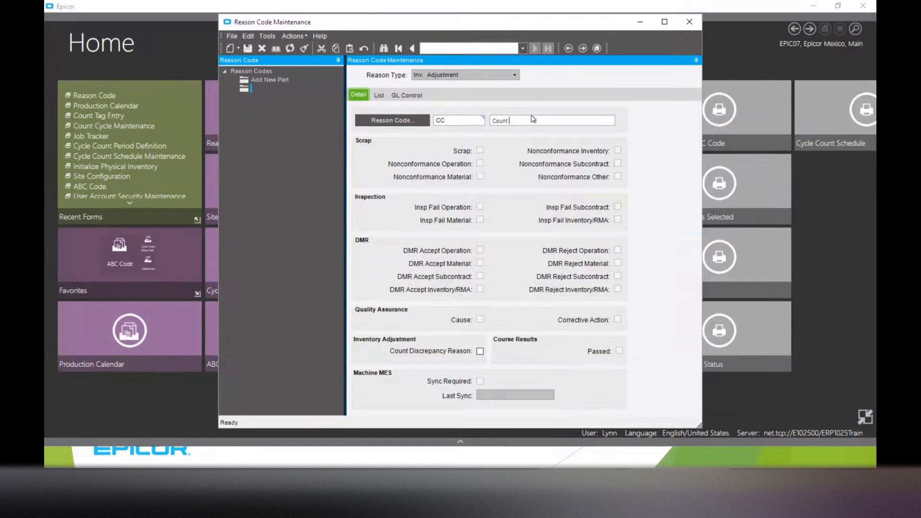
left_click(480, 351)
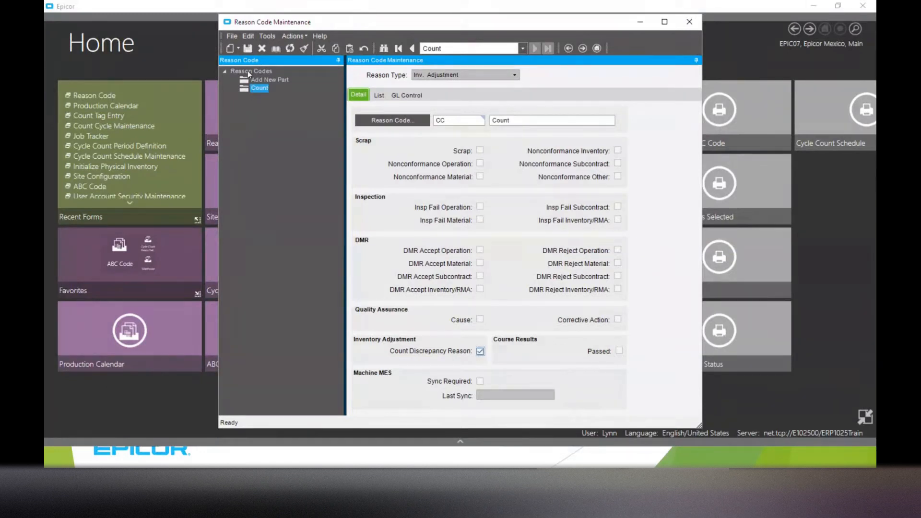
left_click(248, 49)
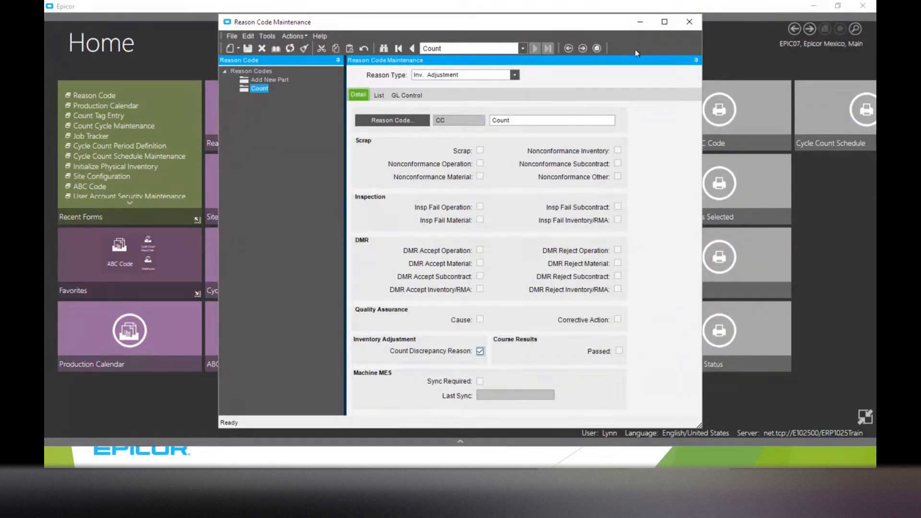
left_click(690, 22)
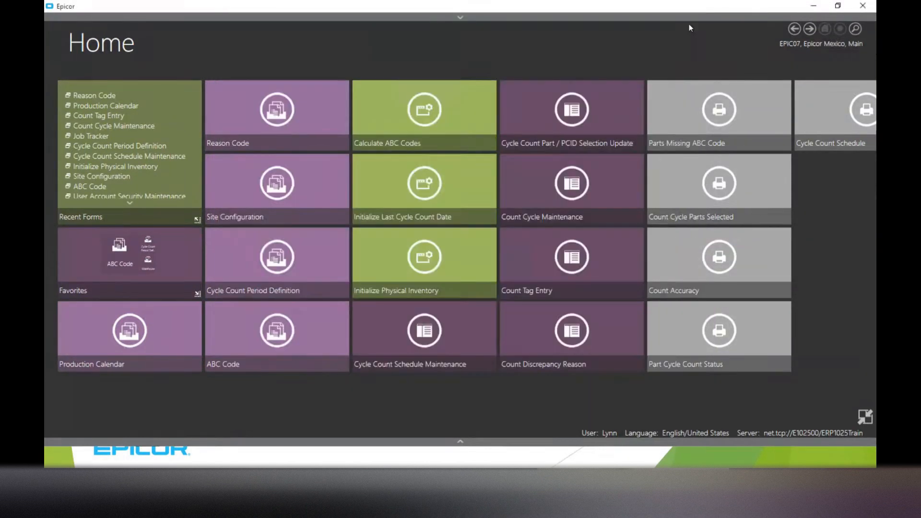
Step: Load the Main site in Site Configuration Control, review its inventory cycle count selection method and calendar, and close the form
left_click(275, 191)
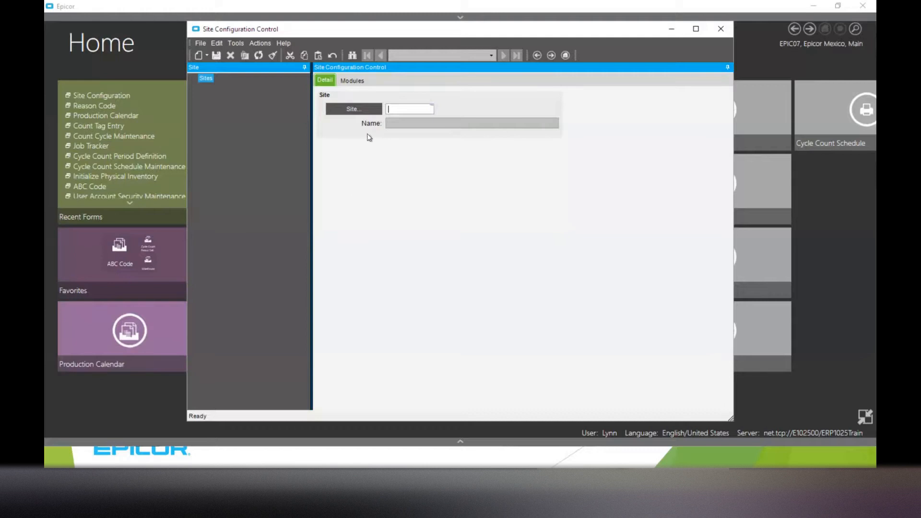
left_click(363, 115)
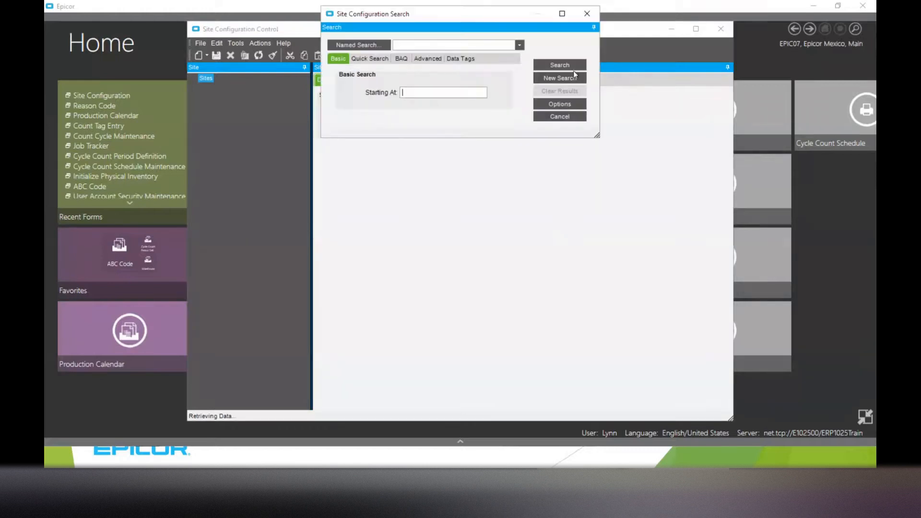
left_click(566, 67)
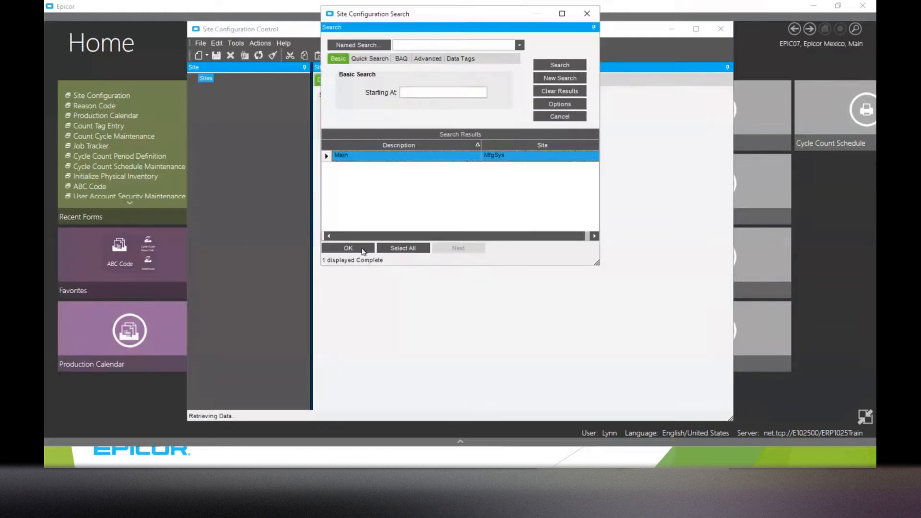
left_click(352, 248)
left_click(352, 80)
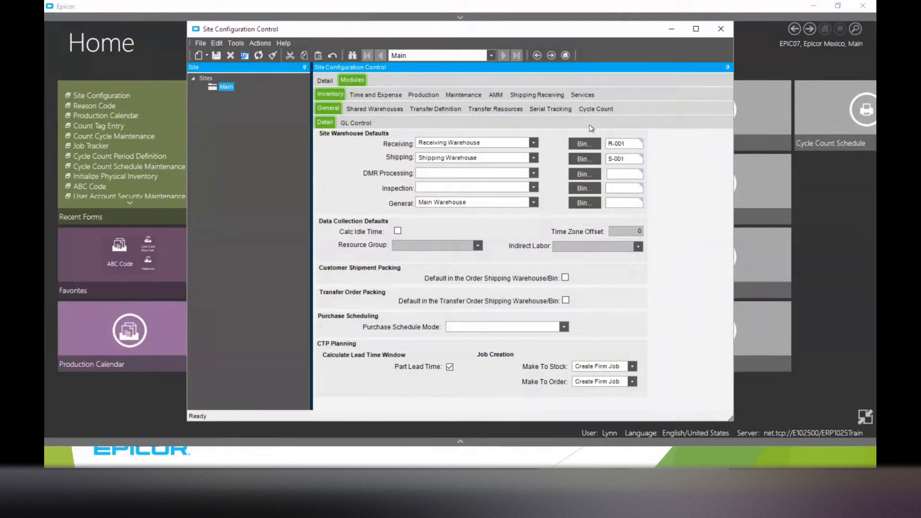
left_click(603, 108)
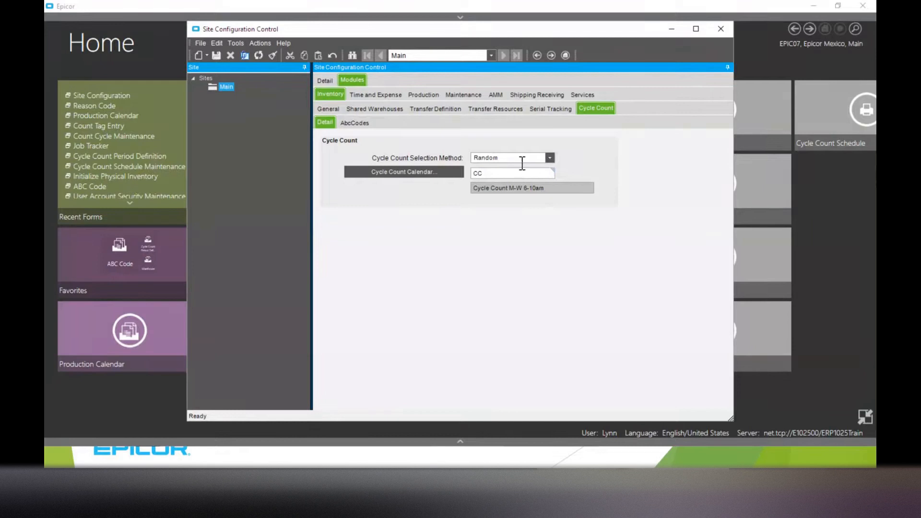
left_click(723, 29)
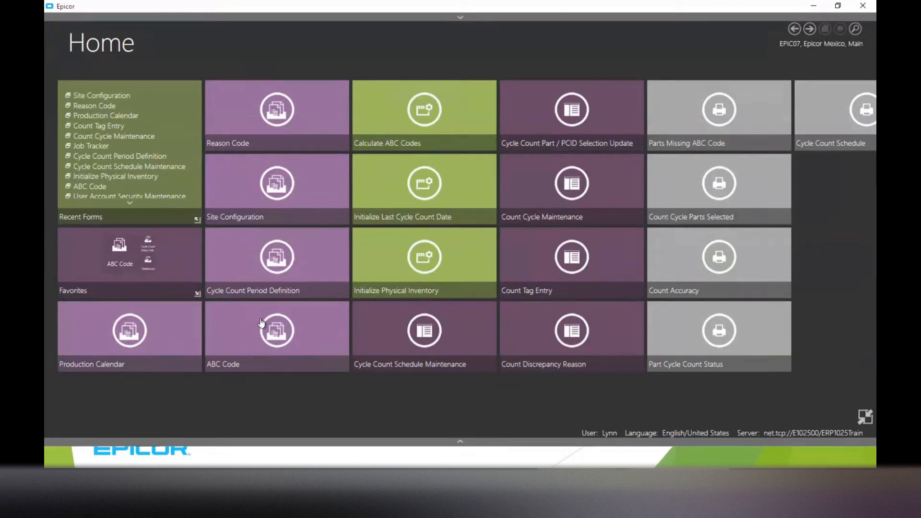
Step: Search for all ABC codes in ABC Code Maintenance and load codes A, B, C and X together
left_click(282, 331)
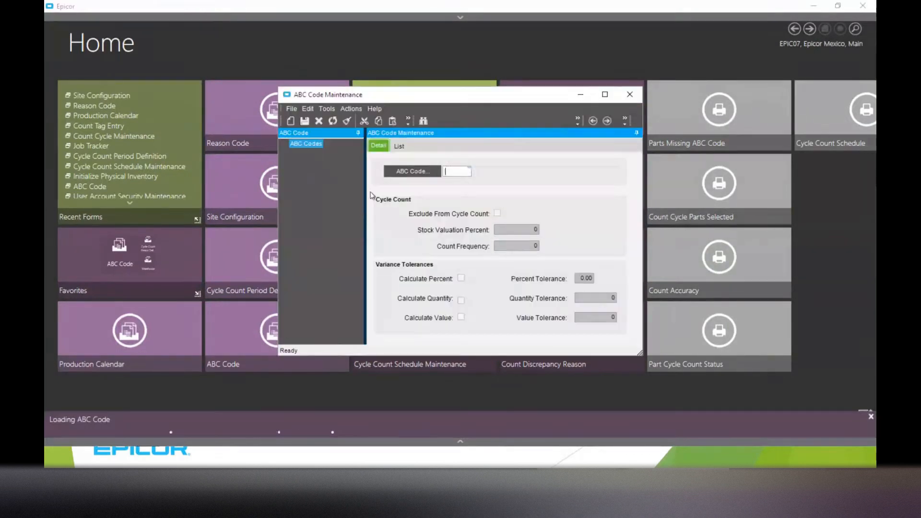
left_click(402, 172)
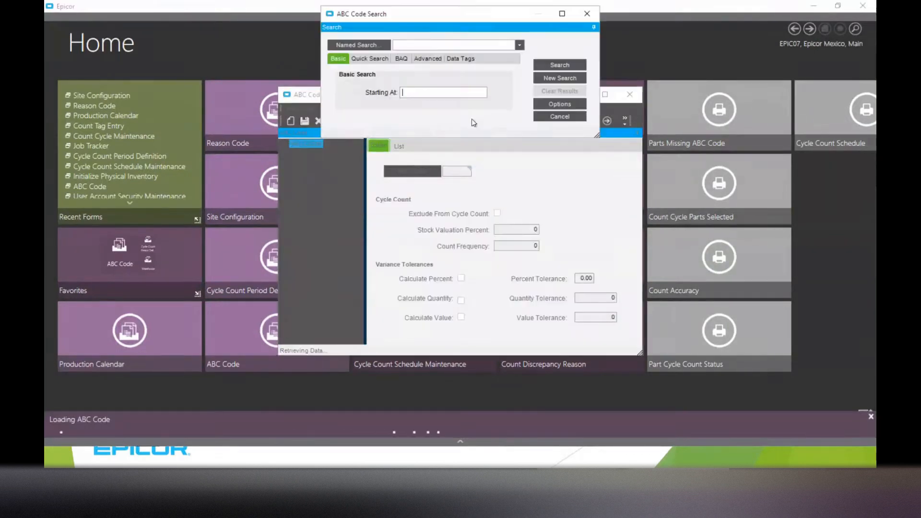
left_click(556, 65)
left_click(409, 251)
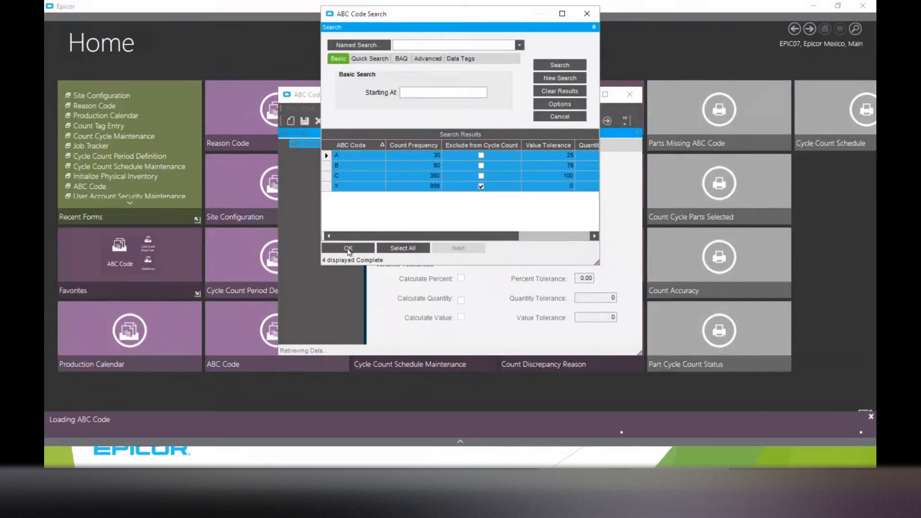
left_click(349, 250)
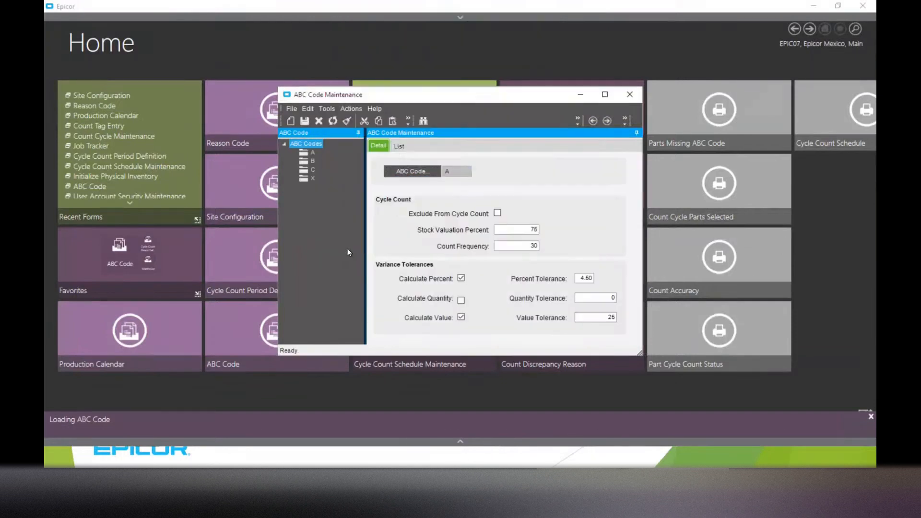
Step: Review the list of loaded ABC codes in a widened window, checking frequencies, valuation percentages and tolerances, and close the form
left_click(398, 147)
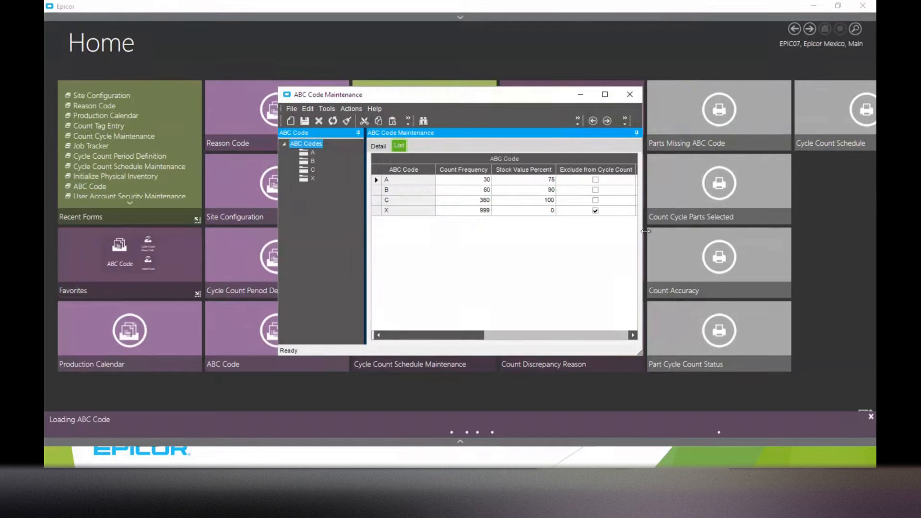
left_click_drag(646, 230, 811, 231)
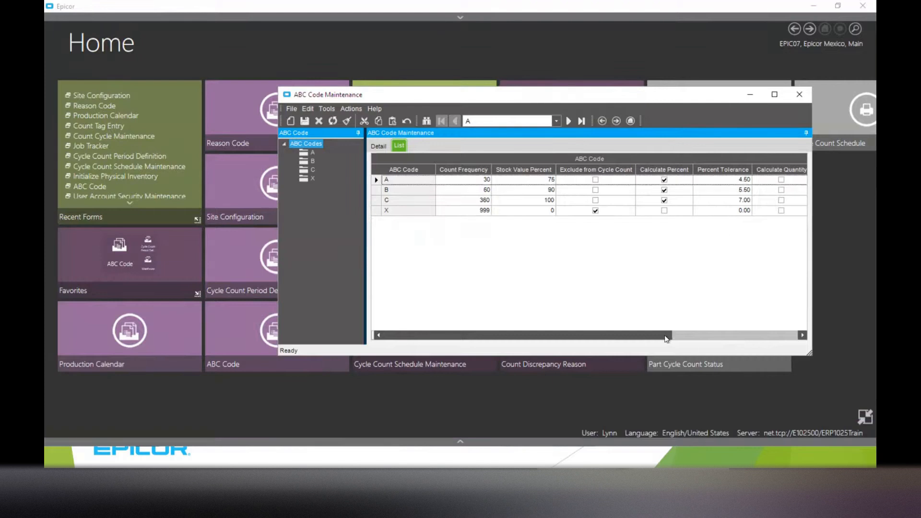
left_click_drag(666, 339, 783, 317)
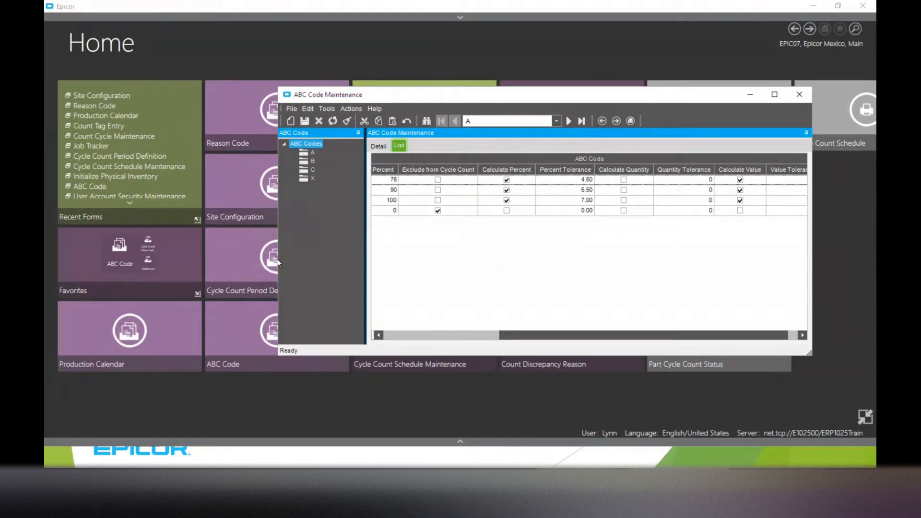
left_click_drag(276, 259, 127, 259)
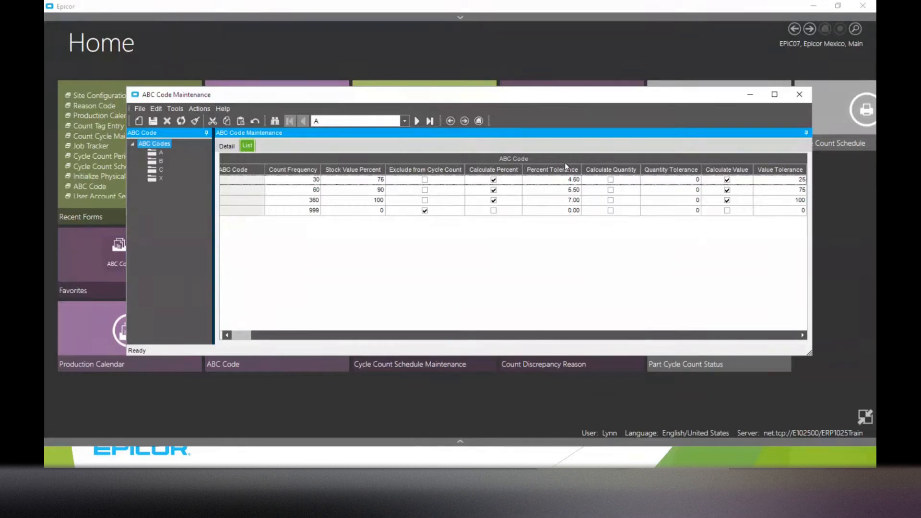
left_click(799, 94)
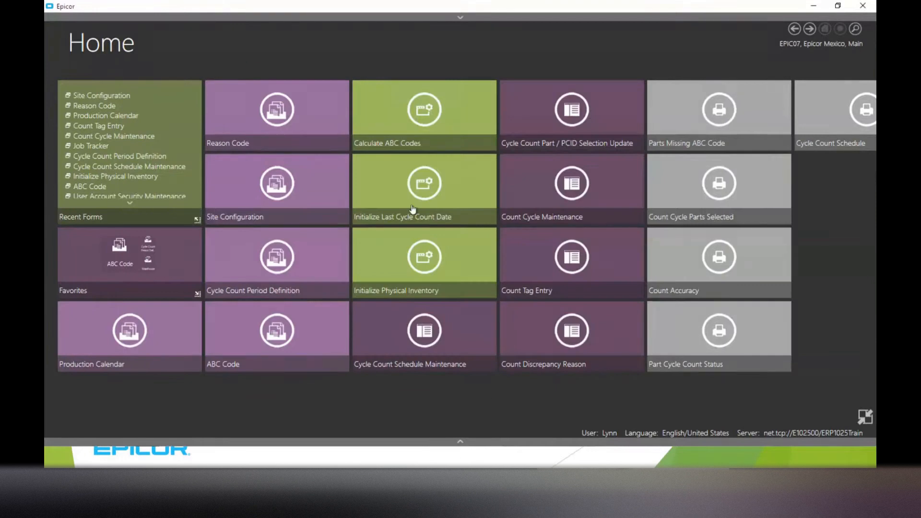
Step: Review the Calculate ABC Codes site filter and the options for including current on-hand and updating ABC codes, and close the form
left_click(412, 125)
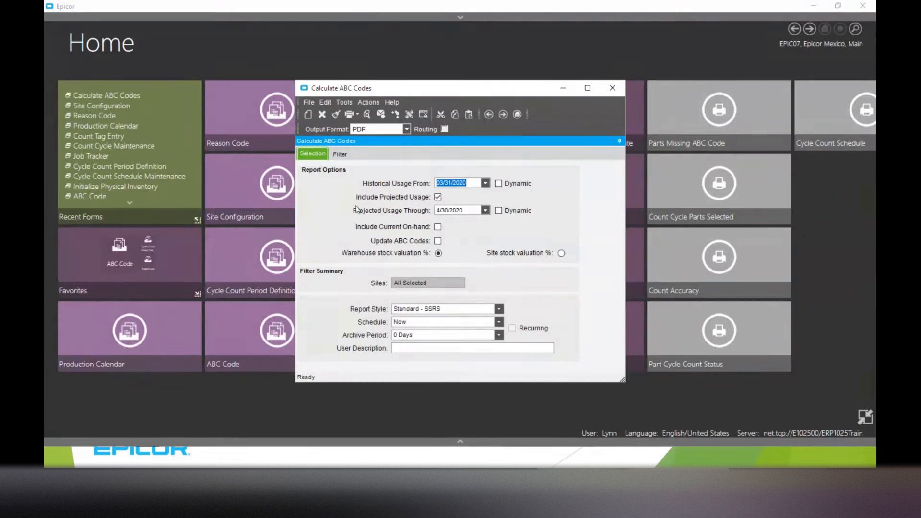
left_click(338, 155)
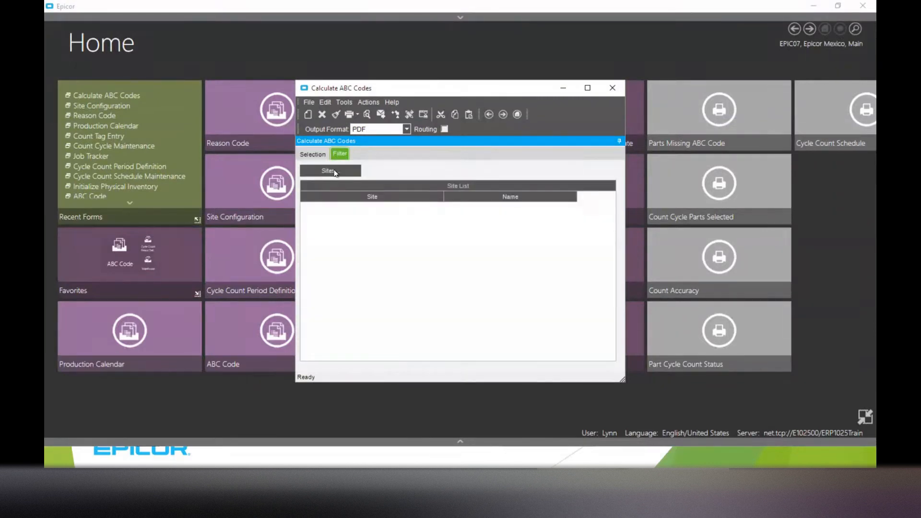
left_click(315, 156)
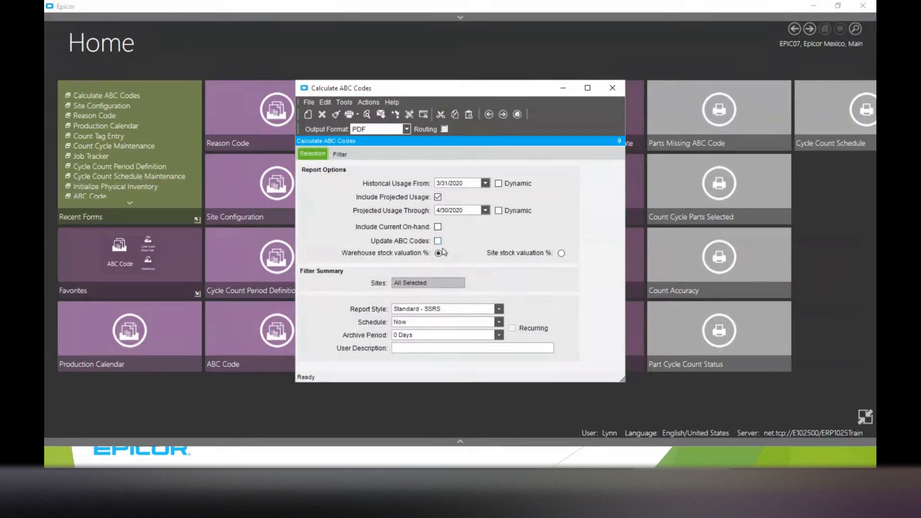
left_click(438, 228)
left_click(438, 241)
left_click(613, 89)
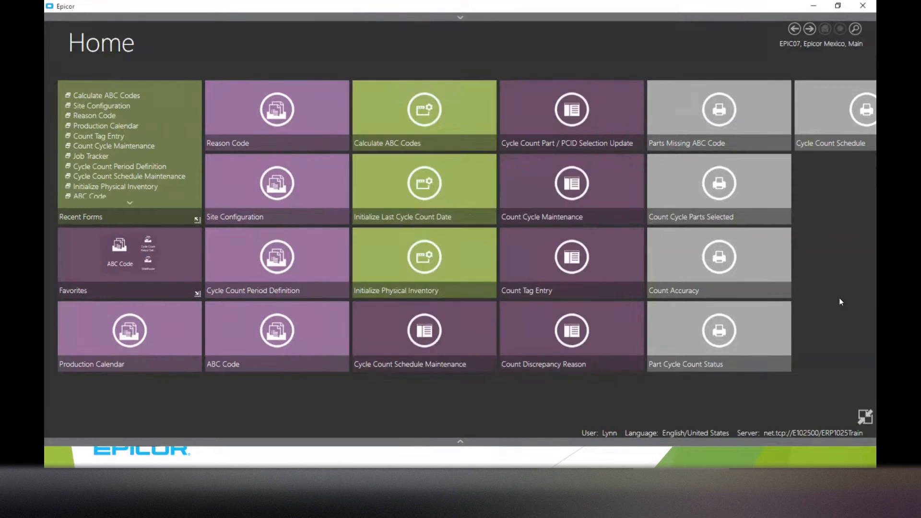
key("alt+Tab")
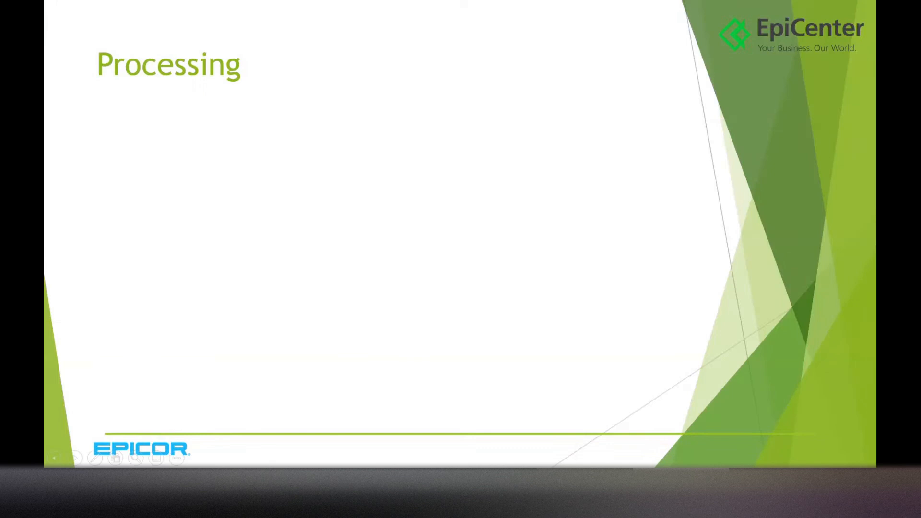
key("Right")
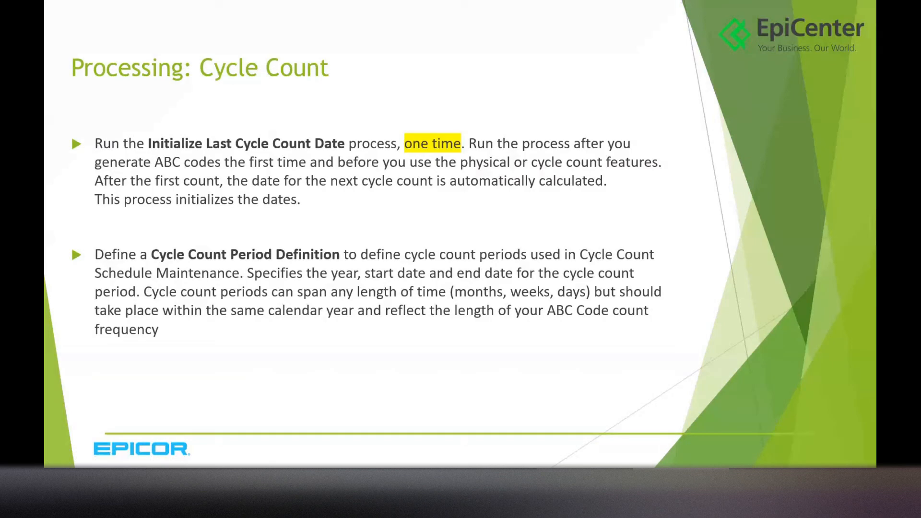
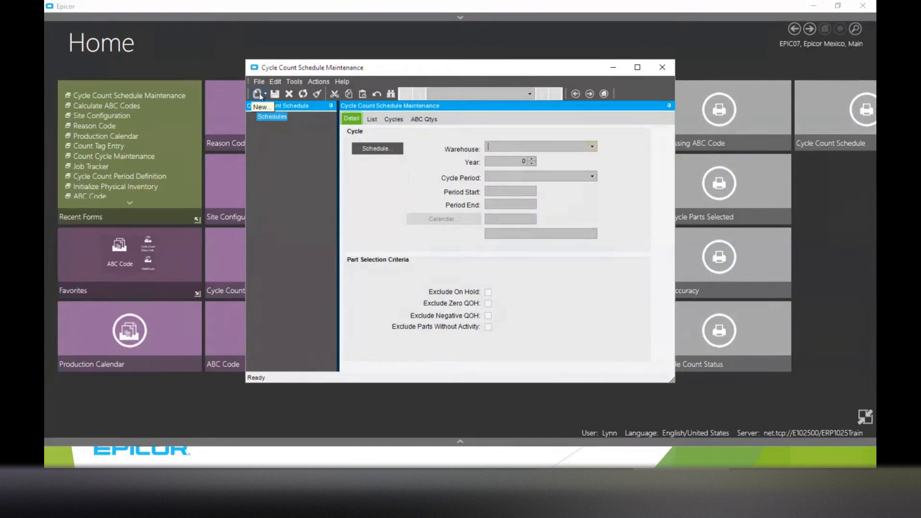
Step: Start a new cycle count schedule for the Main Warehouse in Cycle Count Schedule Maintenance
left_click(257, 95)
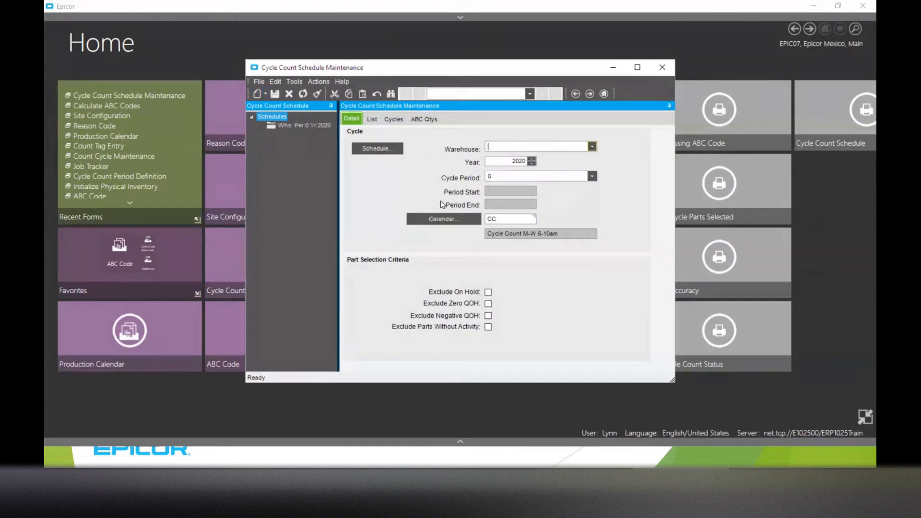
left_click(592, 147)
left_click(536, 158)
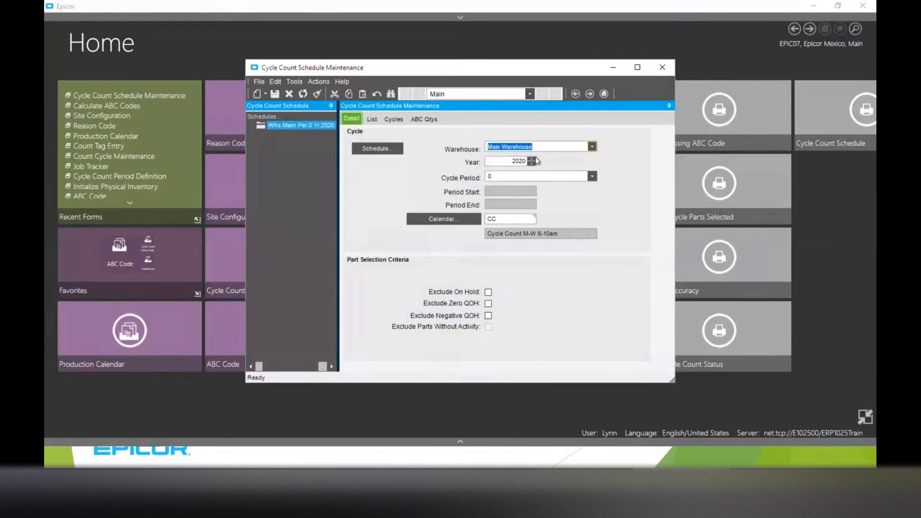
Step: Open Cycle Count Period Definition Maintenance from the schedule's Cycle Period field and start a new period with description CC2
left_click(593, 177)
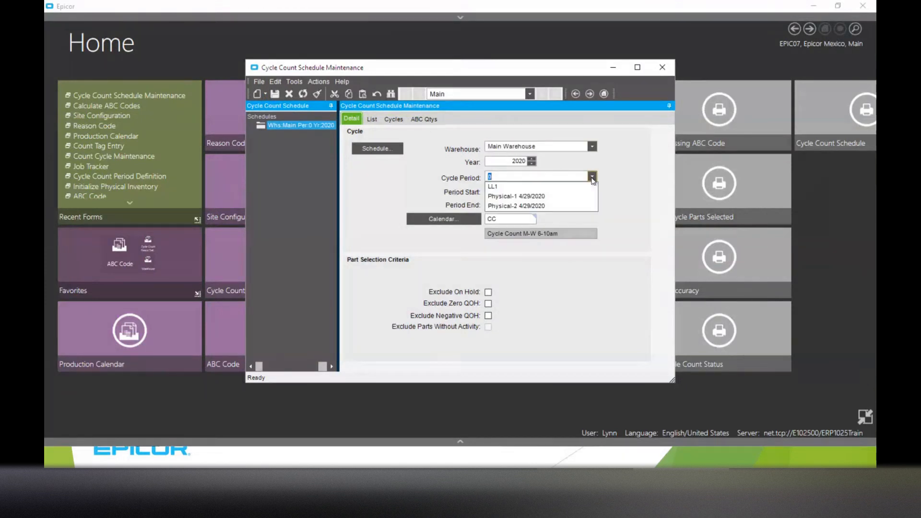
left_click(520, 177)
right_click(520, 176)
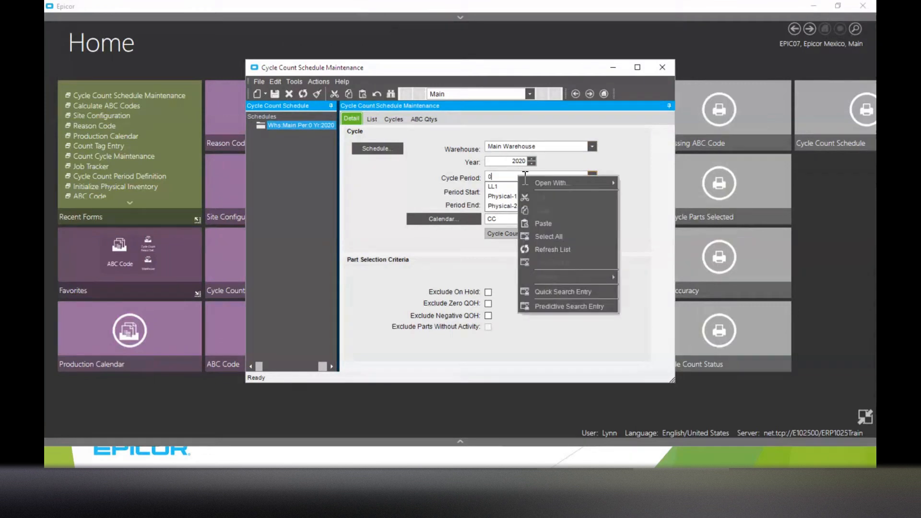
left_click(550, 182)
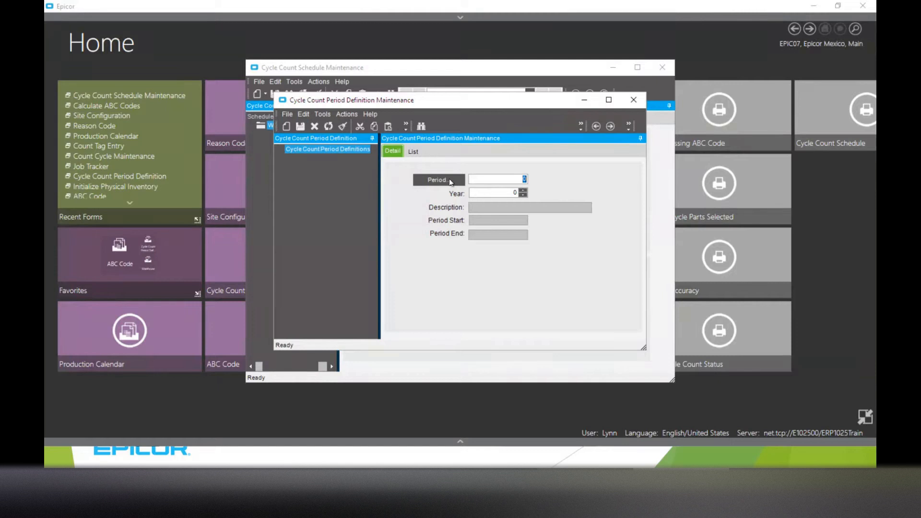
left_click(286, 126)
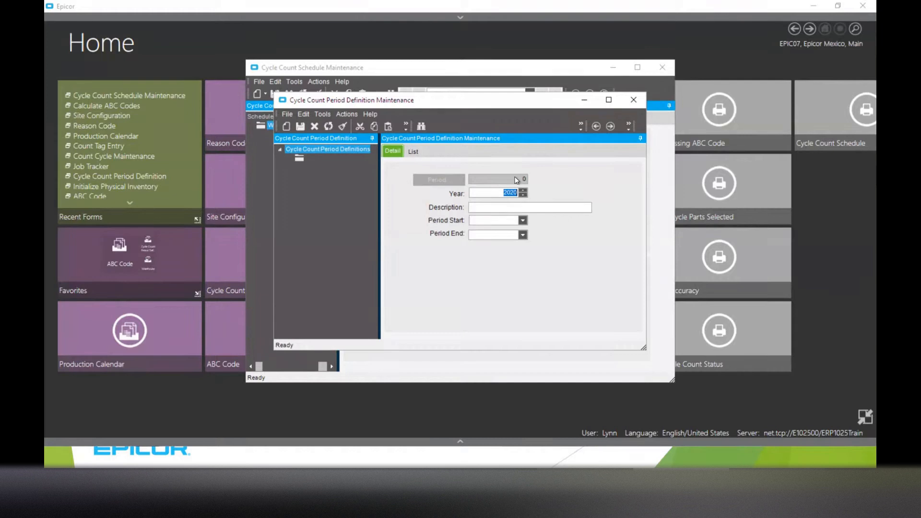
left_click(495, 209)
type("CC2")
Step: Set the CC2 period to start on 4/30/2020 and end on 5/29/2020, and save it
left_click(523, 220)
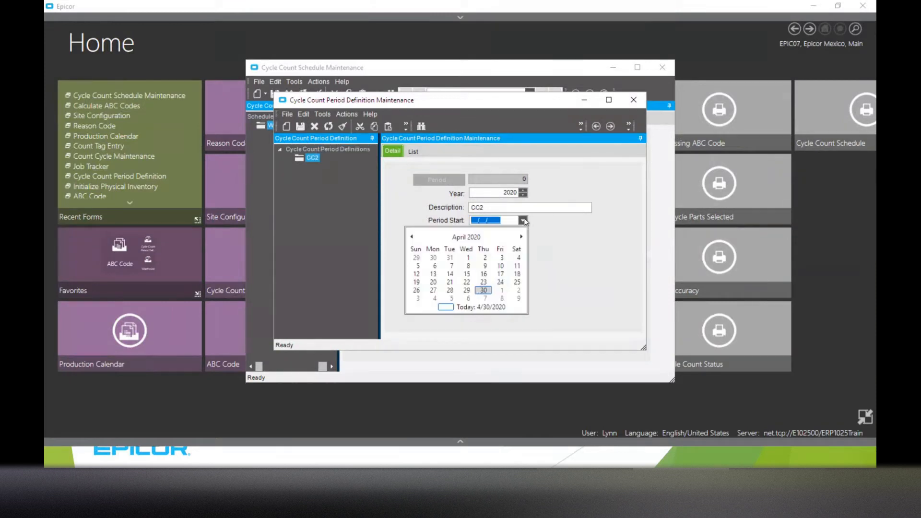
left_click(481, 291)
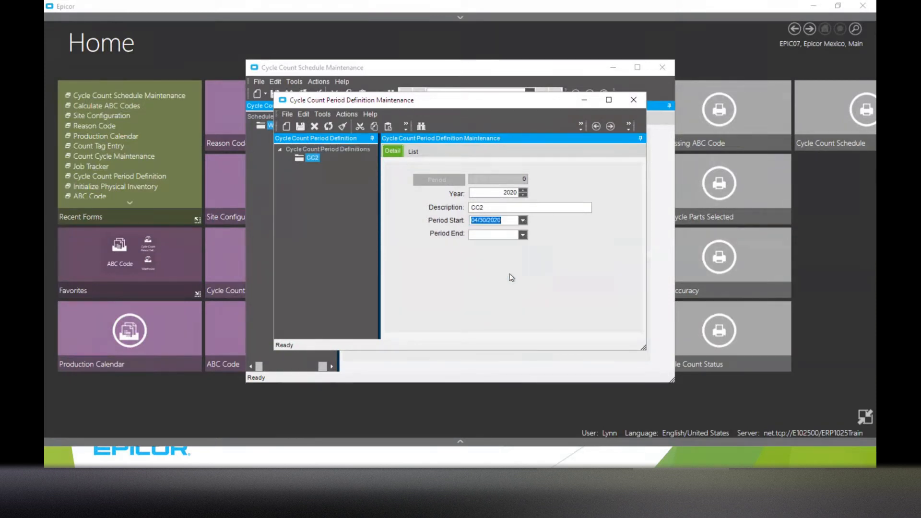
left_click(523, 235)
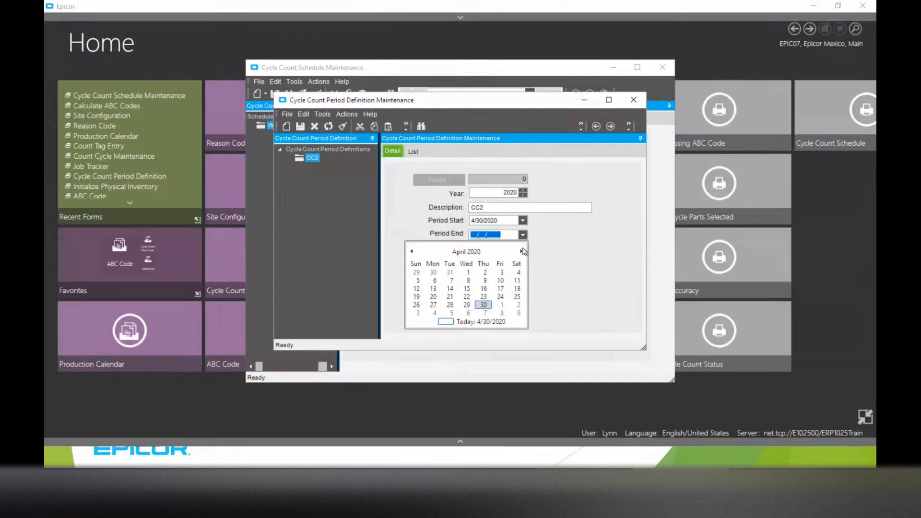
left_click(522, 252)
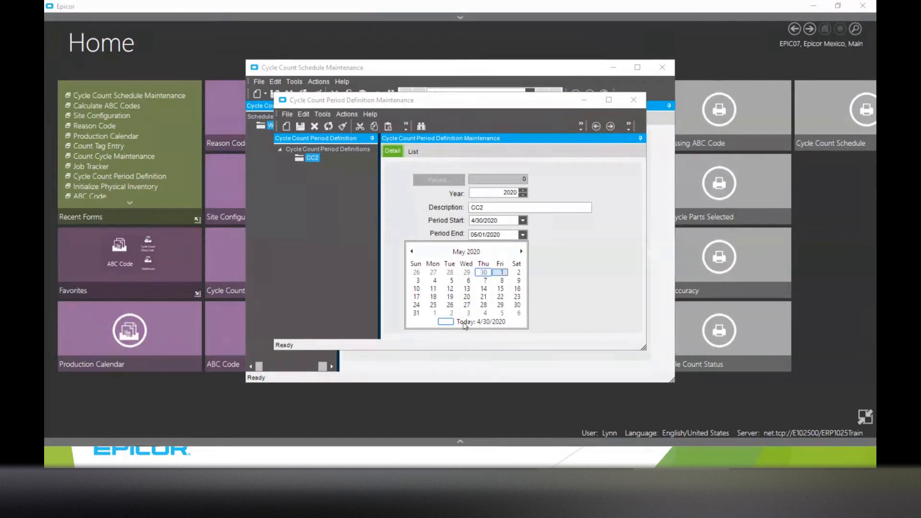
left_click(501, 305)
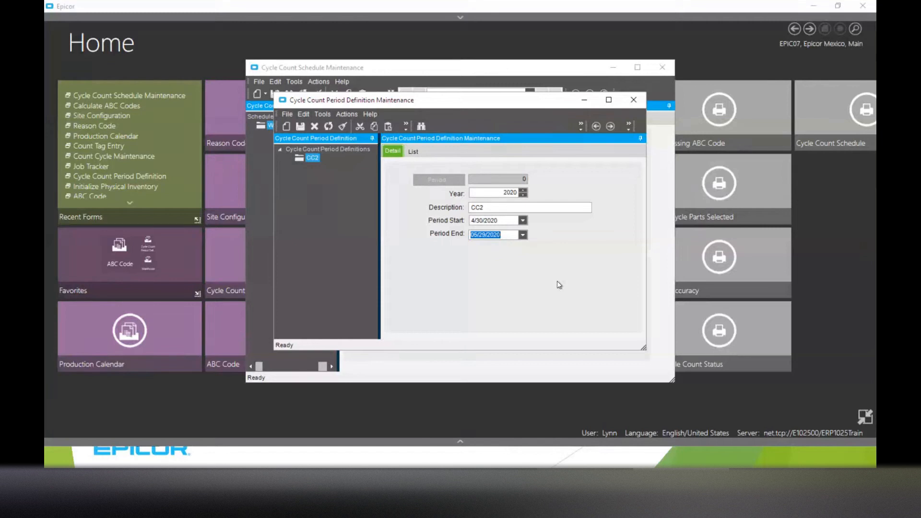
left_click(301, 126)
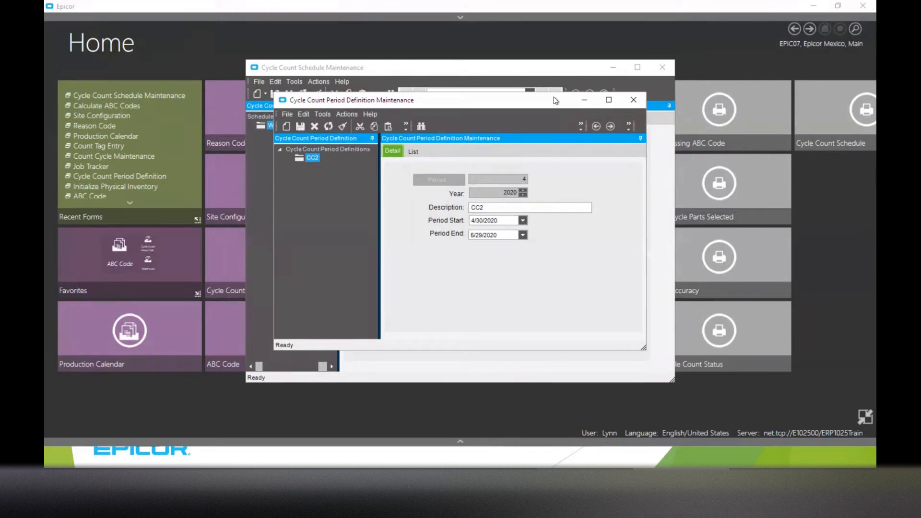
Step: Refresh the schedule's list of cycle periods and assign CC2 as its Cycle Period
left_click_drag(556, 102, 295, 49)
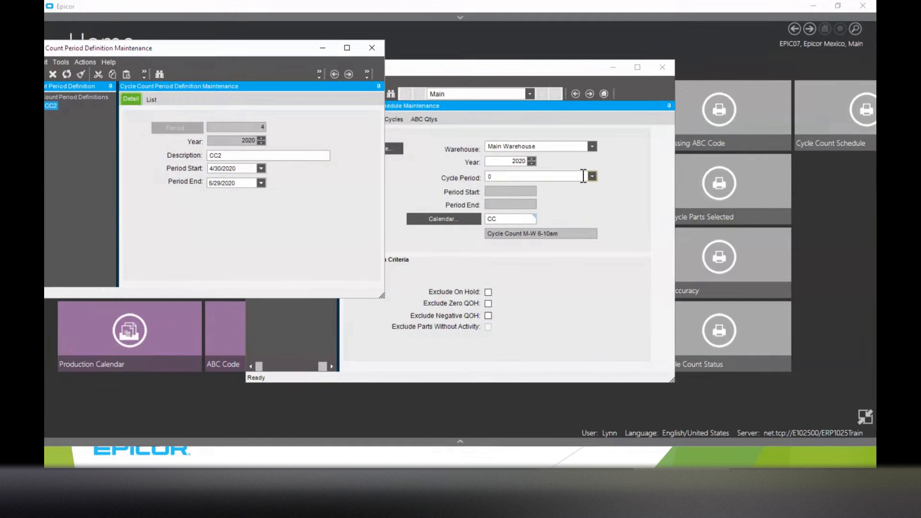
right_click(583, 176)
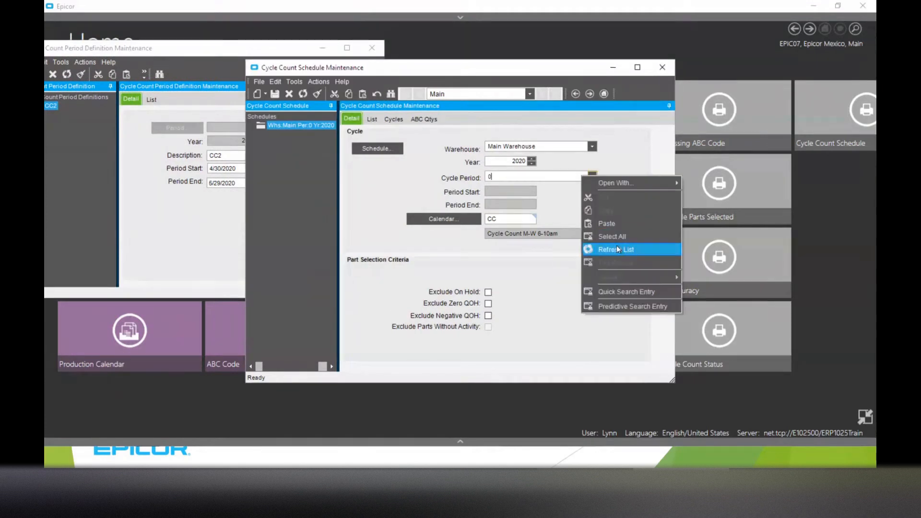
left_click(617, 246)
left_click(592, 176)
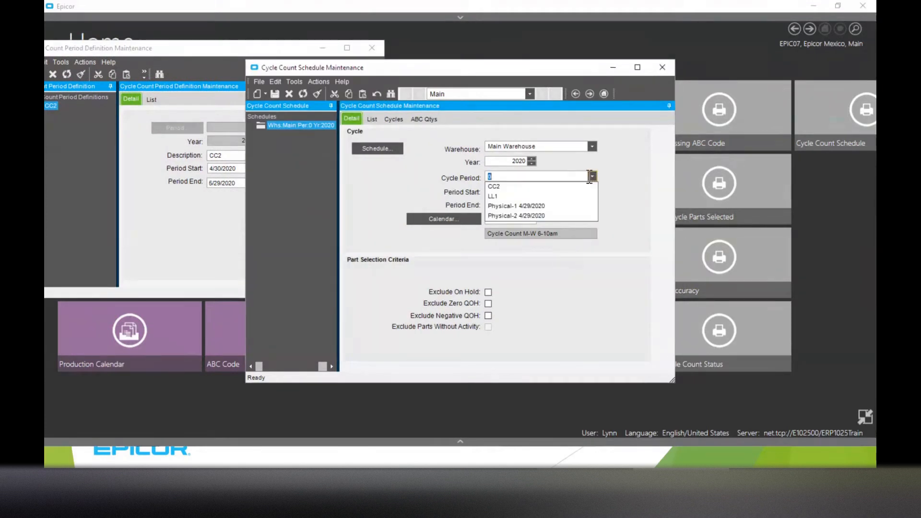
left_click(497, 188)
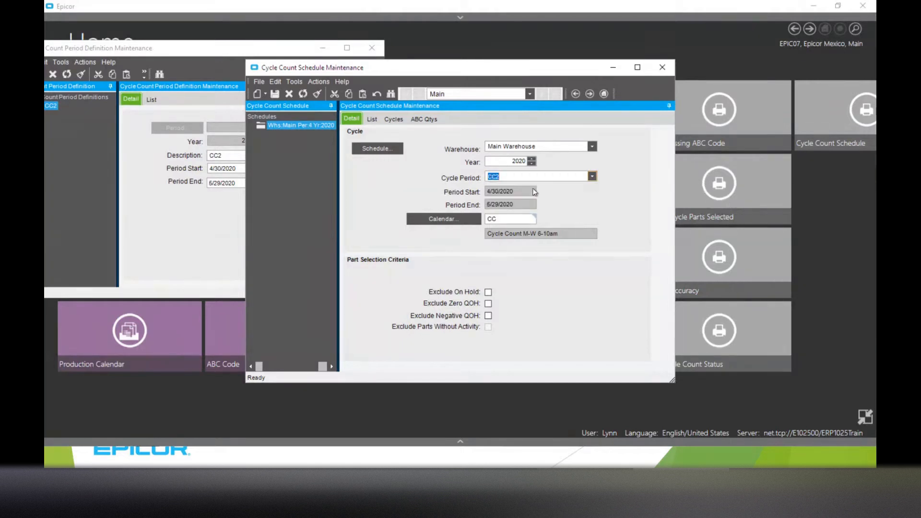
Step: Enable Exclude Zero QOH in the schedule's part selection criteria and save the schedule
left_click_drag(510, 70, 623, 56)
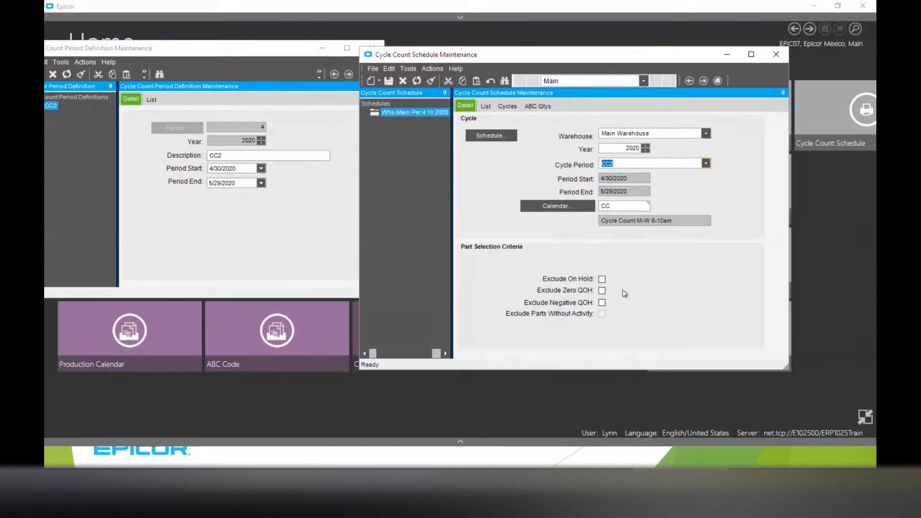
left_click(602, 290)
left_click(388, 81)
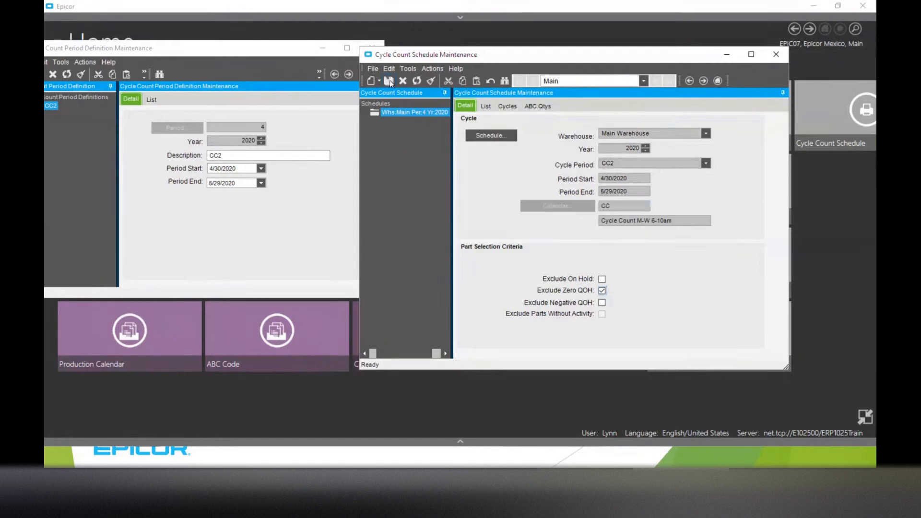
Step: Perform part selection for the Main Warehouse CC2 schedule and review the generated cycles with their dates and total parts
left_click(431, 70)
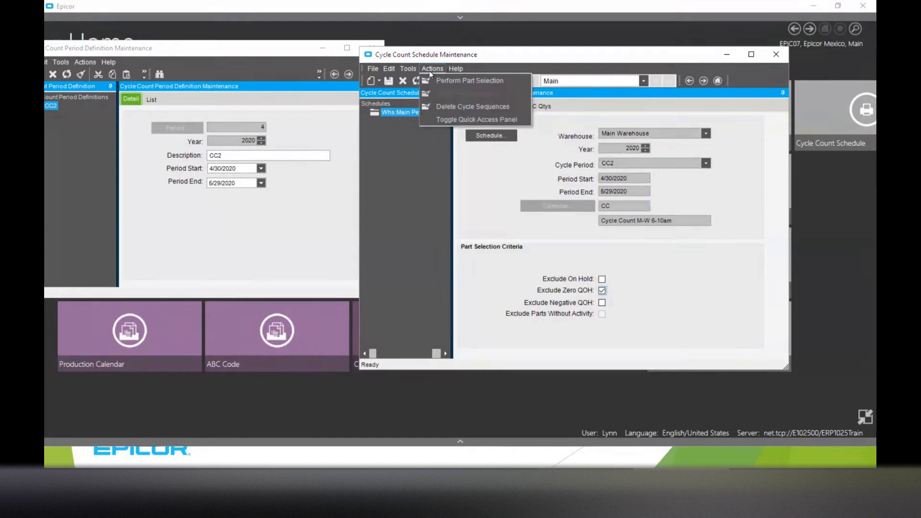
left_click(469, 80)
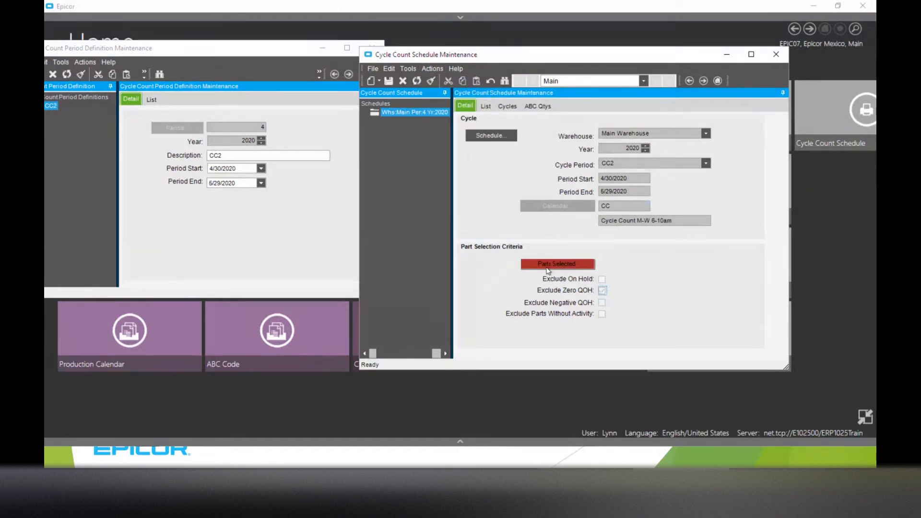
left_click(512, 107)
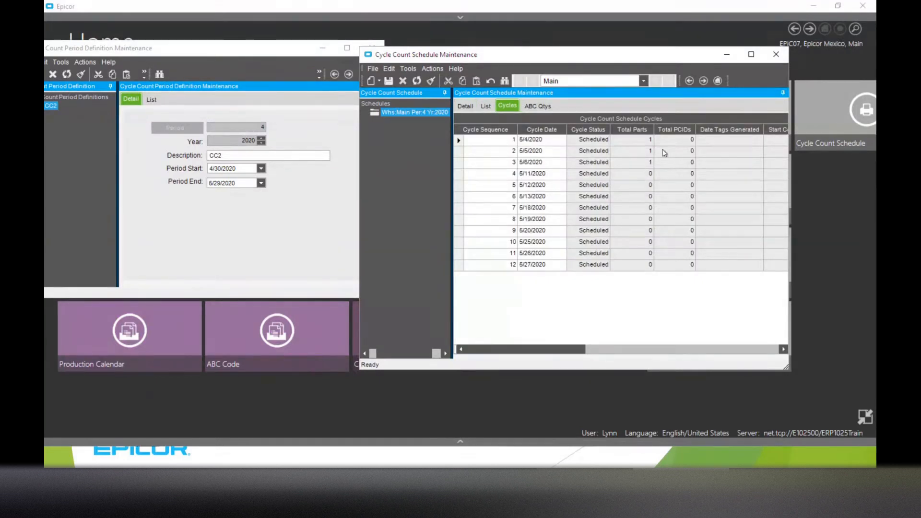
left_click(640, 150)
Step: Open the schedule's CC production calendar to check its working days and hours, close it, and compare with the cycle dates
left_click(467, 109)
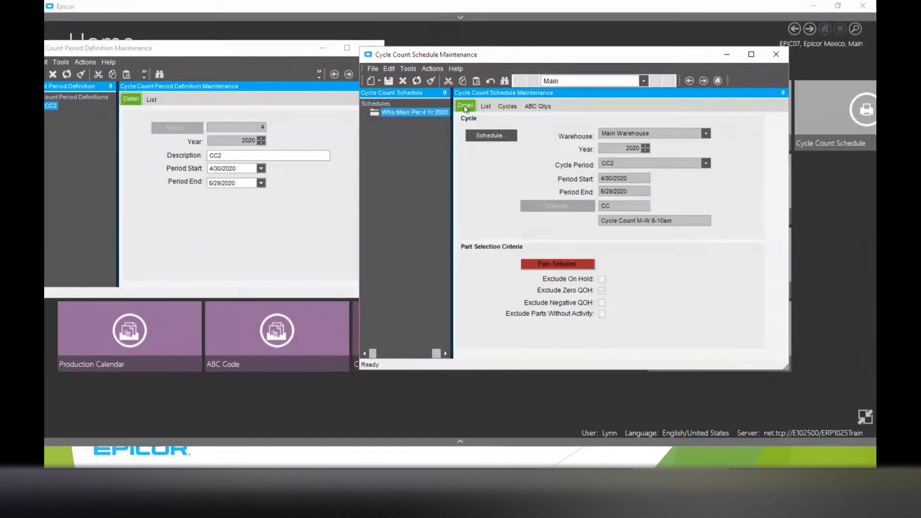
right_click(615, 205)
mouse_move(640, 211)
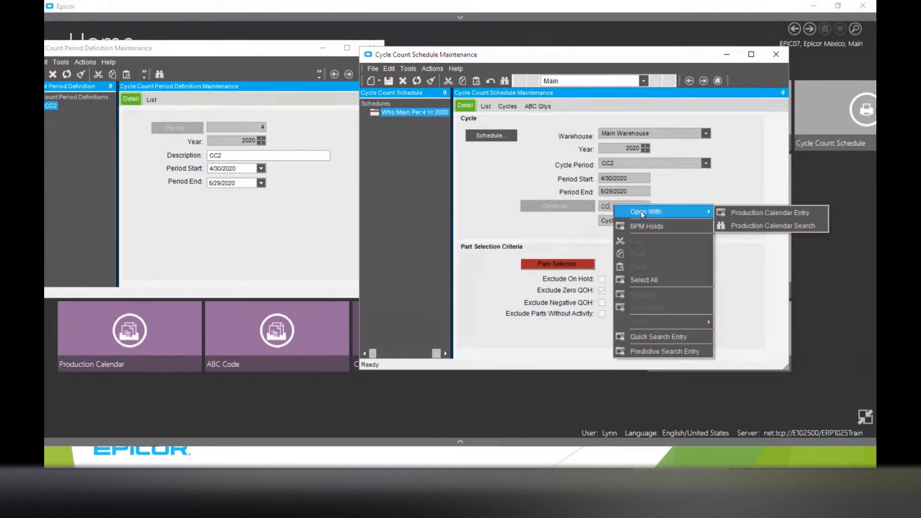
left_click(733, 212)
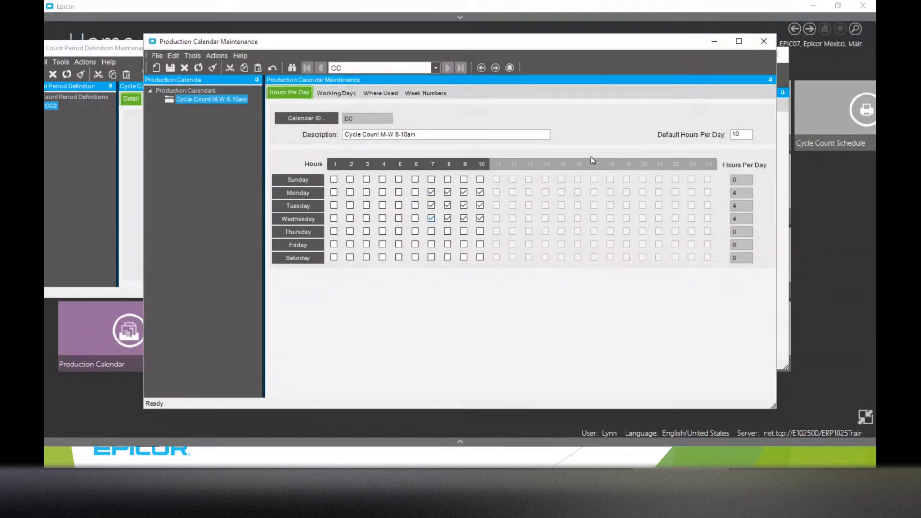
left_click(768, 41)
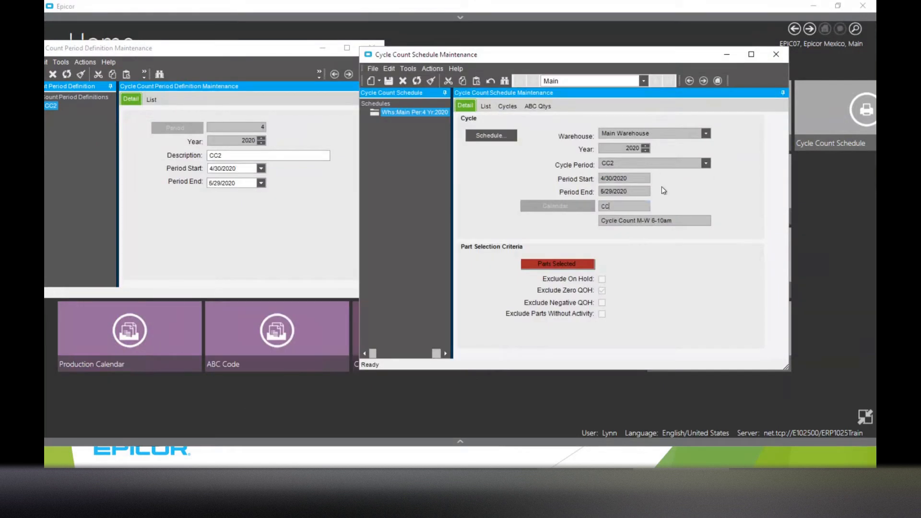
left_click(508, 106)
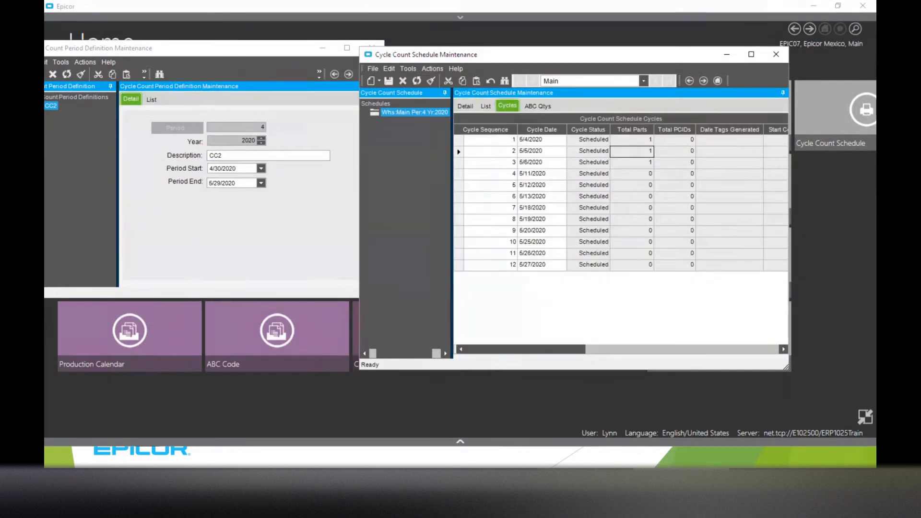
Step: Compare the CC2 period dates with the scheduled cycles, and close both the schedule and period definition windows
key("alt+Tab")
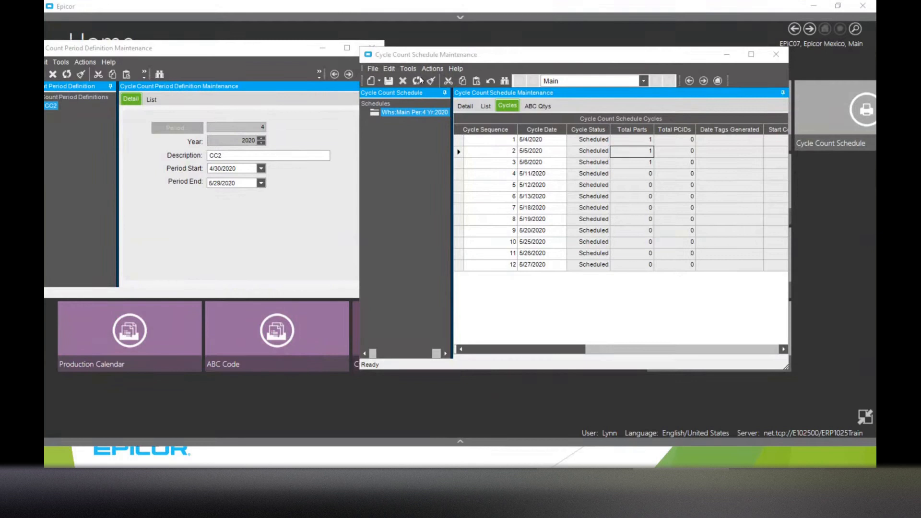
left_click(171, 50)
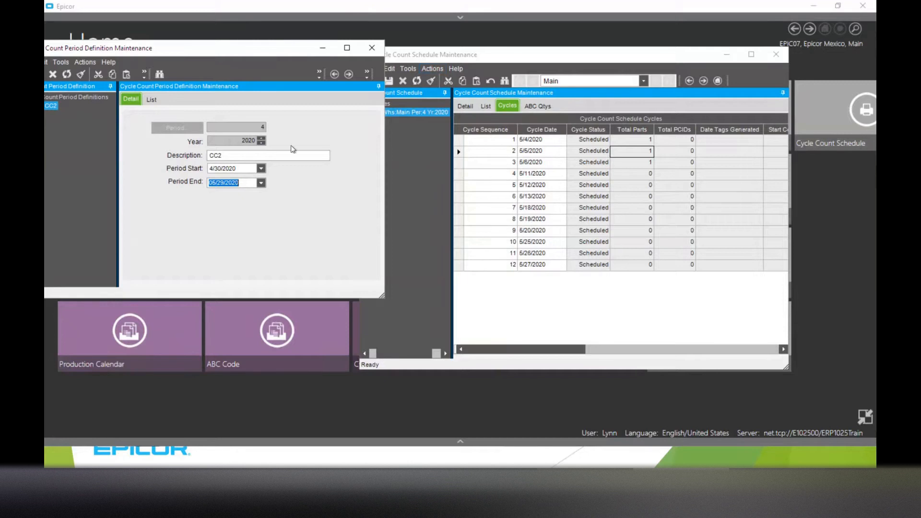
left_click(411, 172)
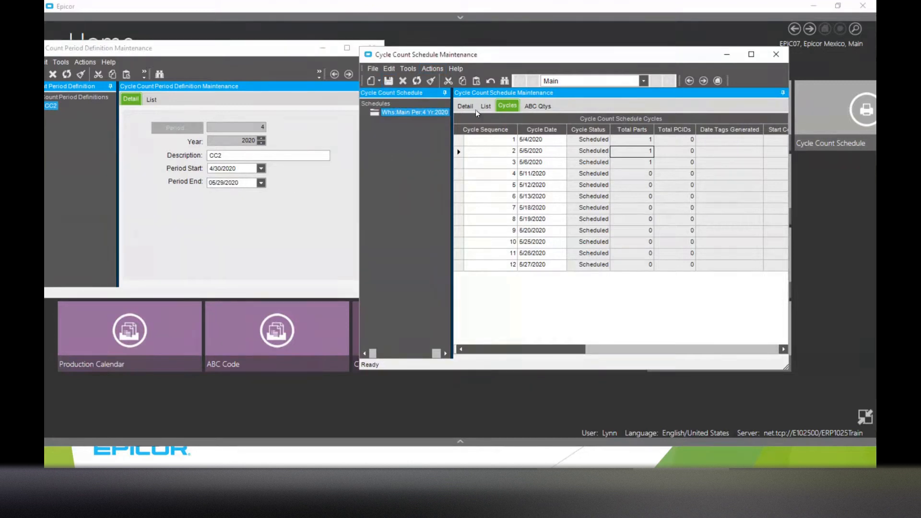
left_click_drag(466, 56, 242, 58)
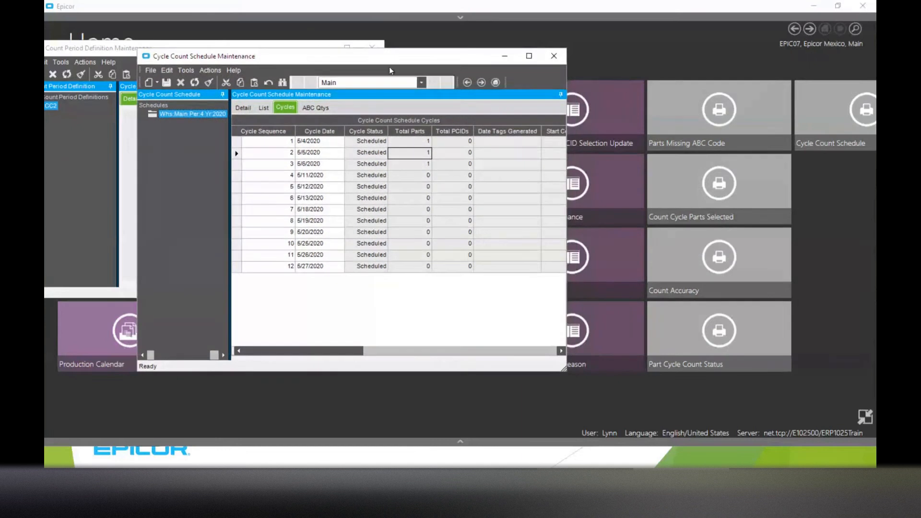
left_click(559, 57)
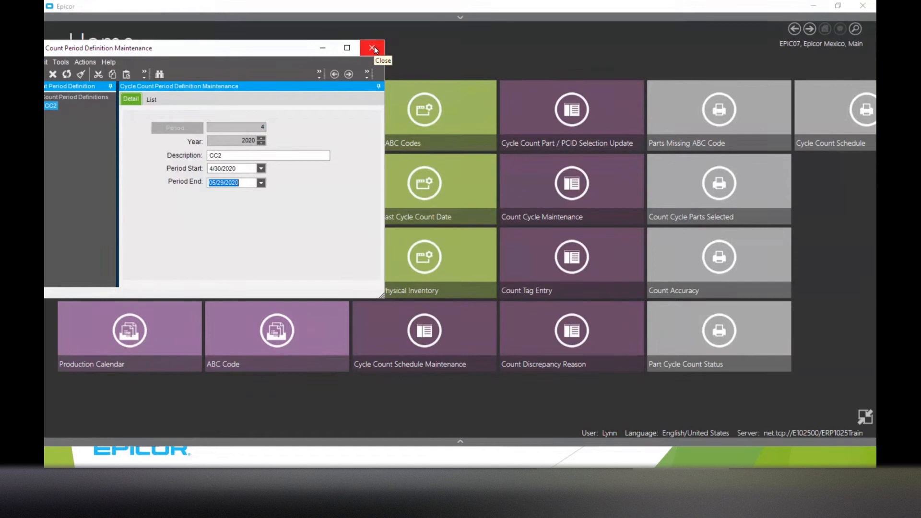
left_click(373, 48)
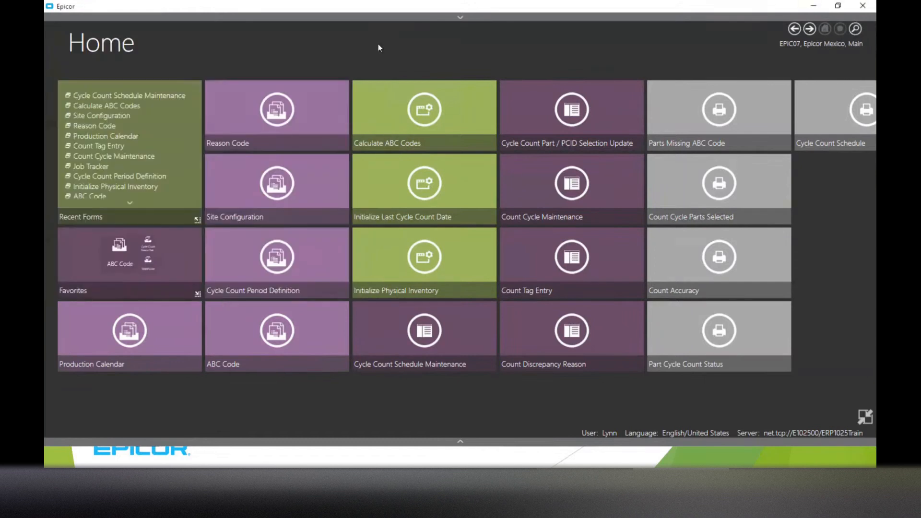
Step: Open Count Cycle Maintenance, search for all cycles, and widen the results to select the 5/4/2020 cycle
left_click(573, 190)
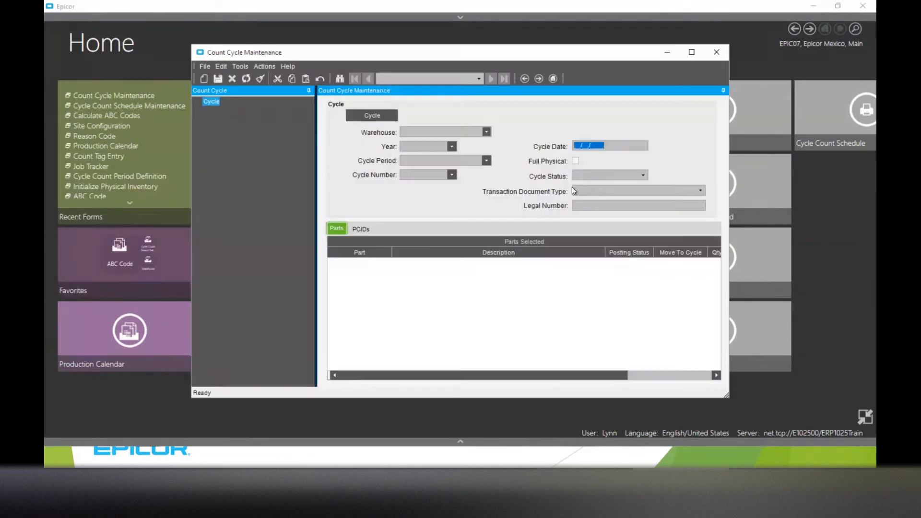
left_click(372, 116)
left_click(589, 72)
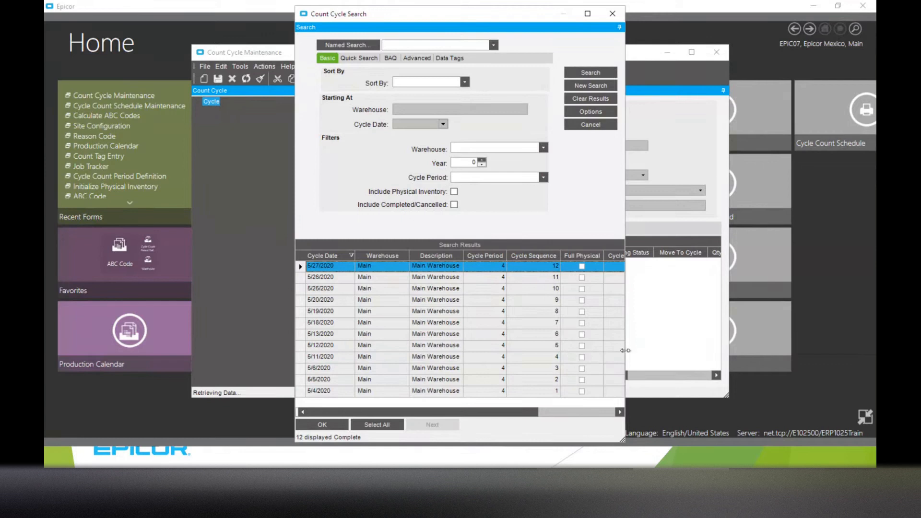
left_click_drag(624, 352, 780, 339)
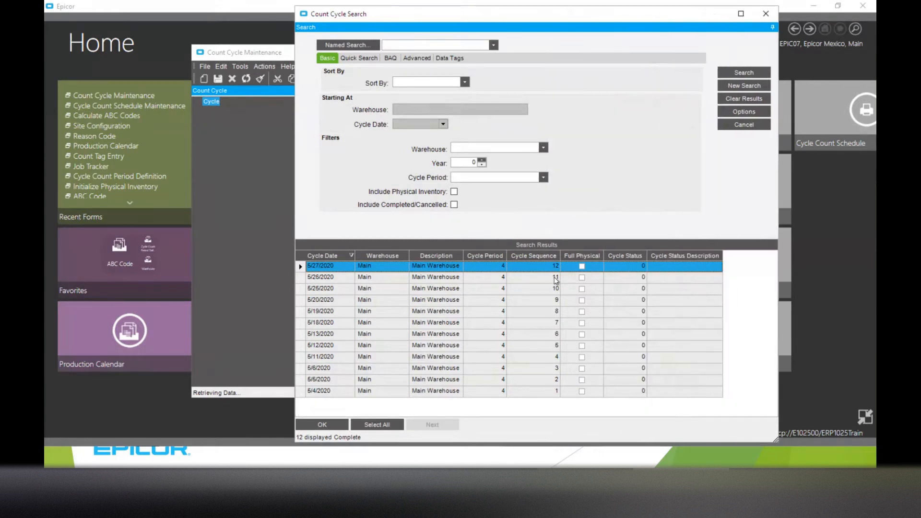
left_click(305, 392)
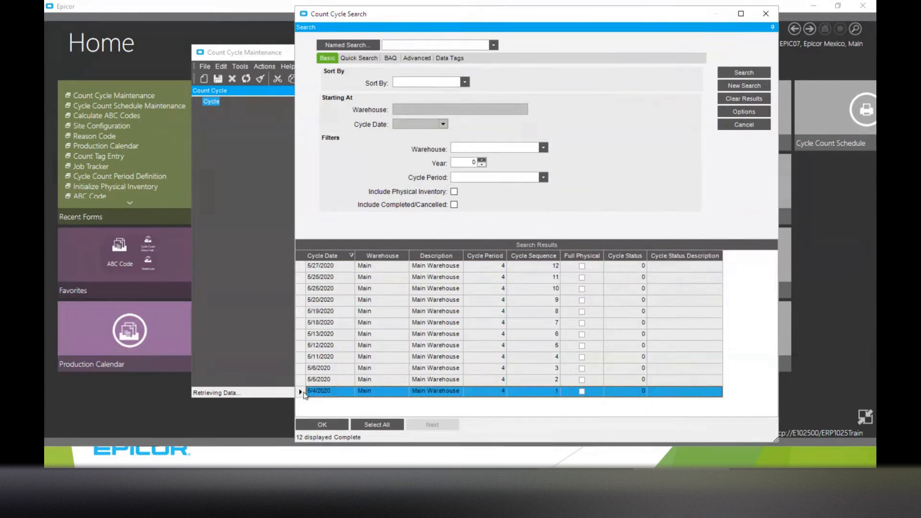
Step: Filter the count cycle search by Main Warehouse, year 2020 and cycle period CC2, include physical inventory, and run it
left_click(544, 148)
left_click(480, 158)
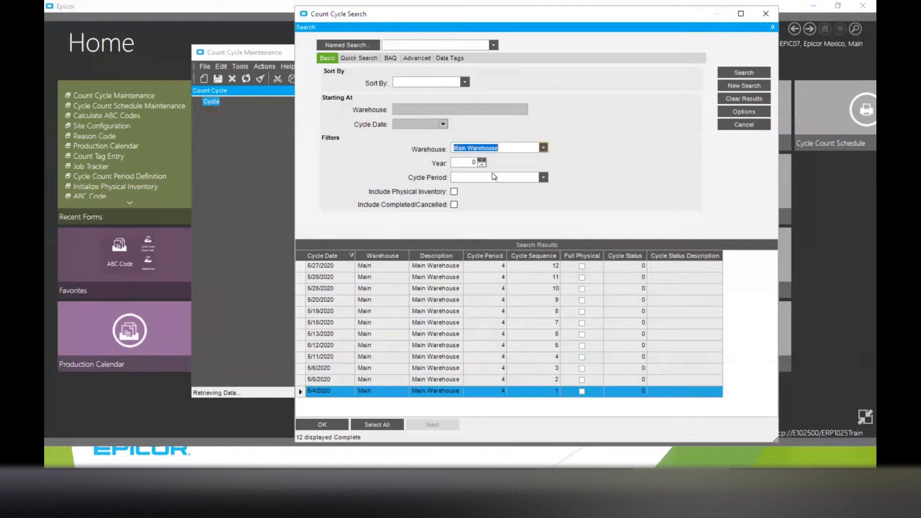
left_click(482, 163)
type("2020")
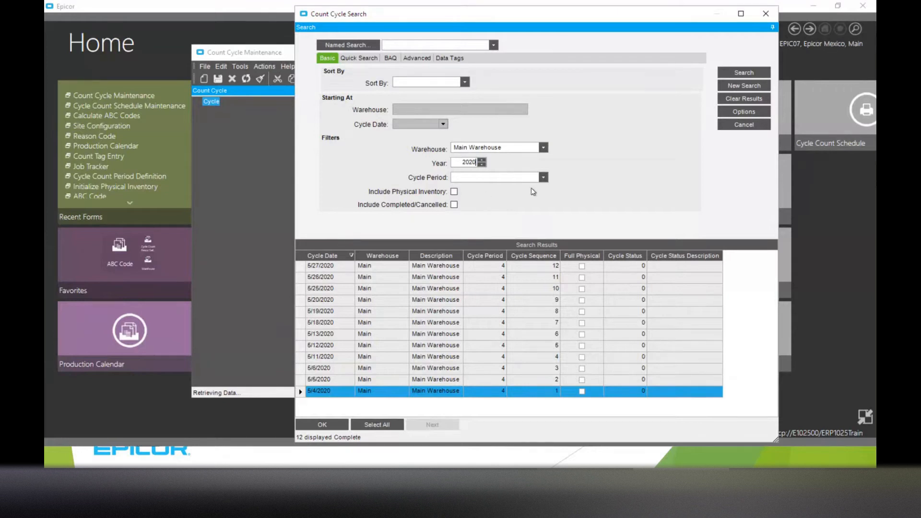
left_click(543, 178)
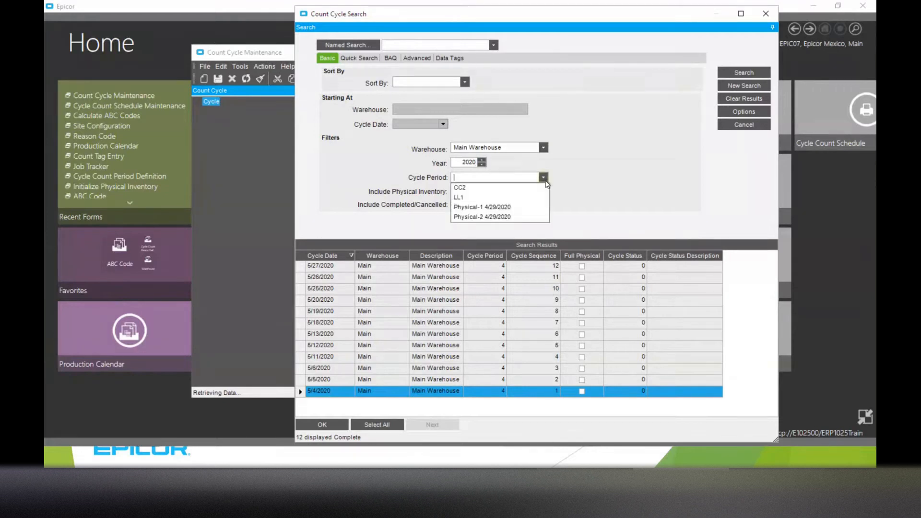
left_click(464, 188)
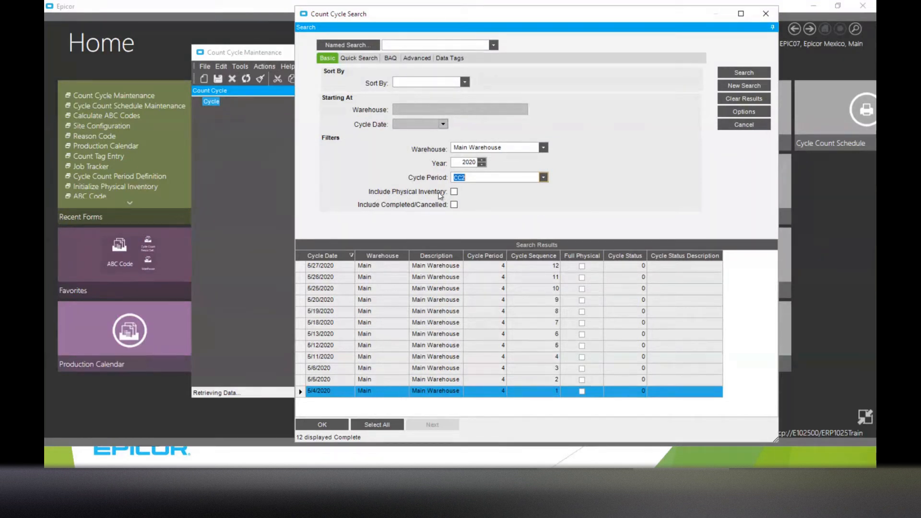
left_click(454, 193)
left_click(753, 74)
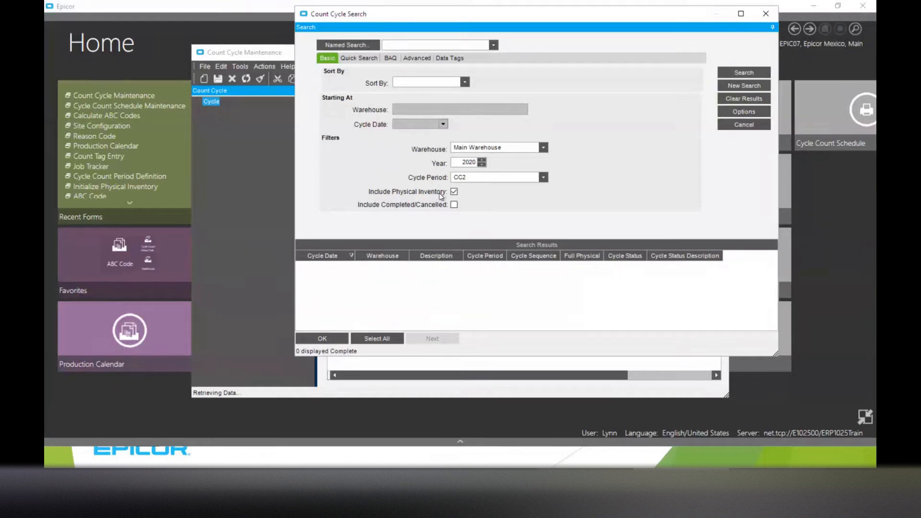
Step: Rerun the cycle search with physical inventory excluded and load the 5/4/2020 cycle, sequence 1
left_click(454, 192)
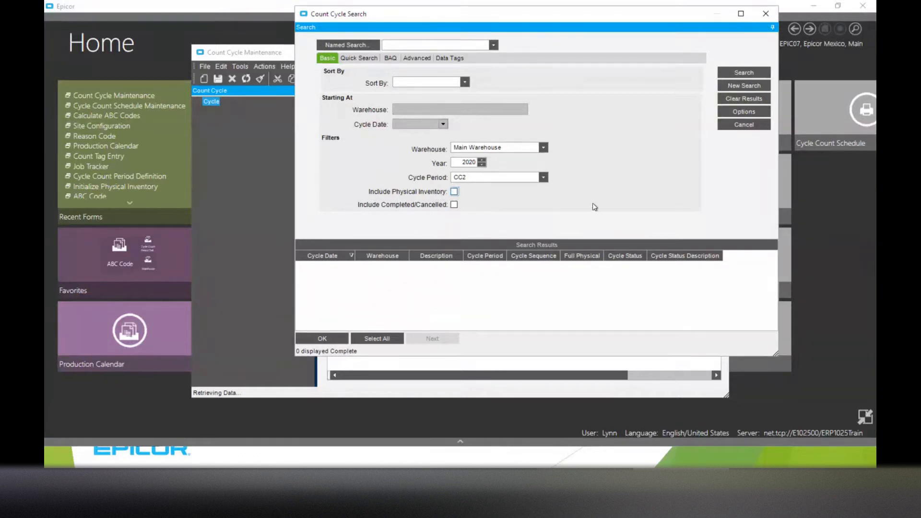
left_click(743, 74)
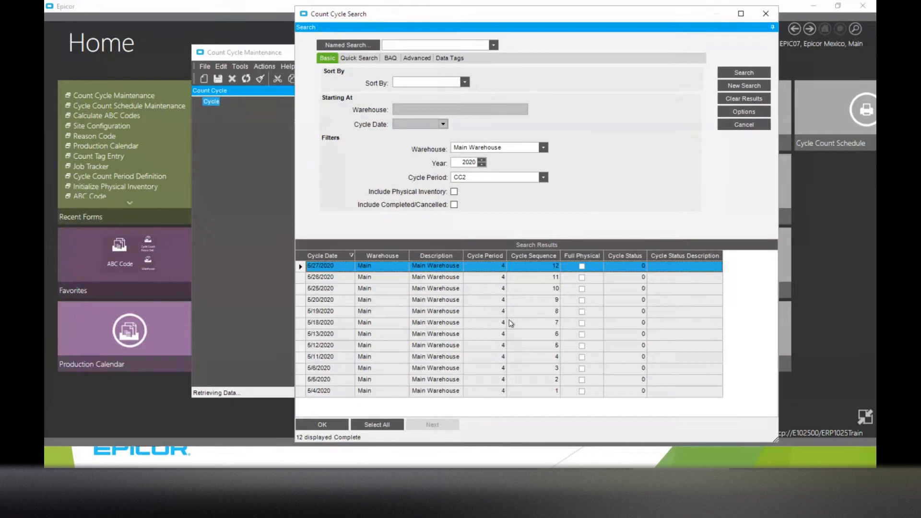
left_click(327, 391)
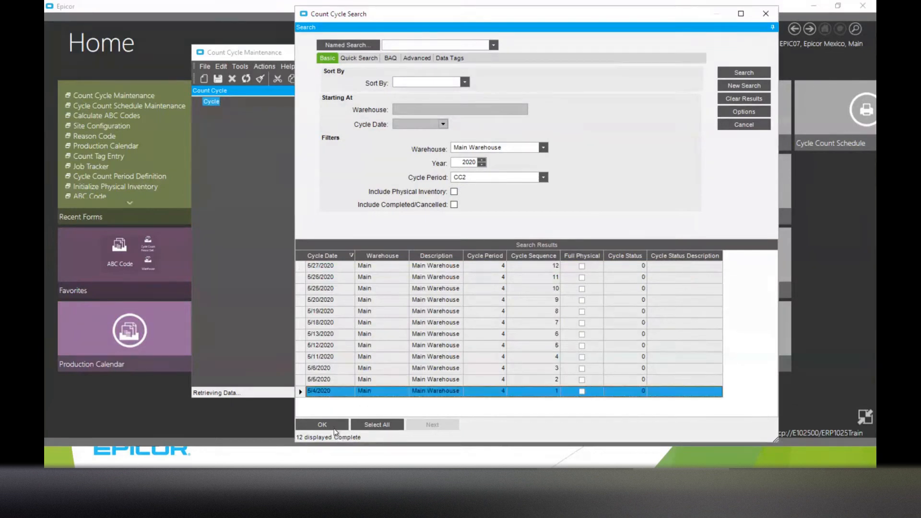
left_click(322, 425)
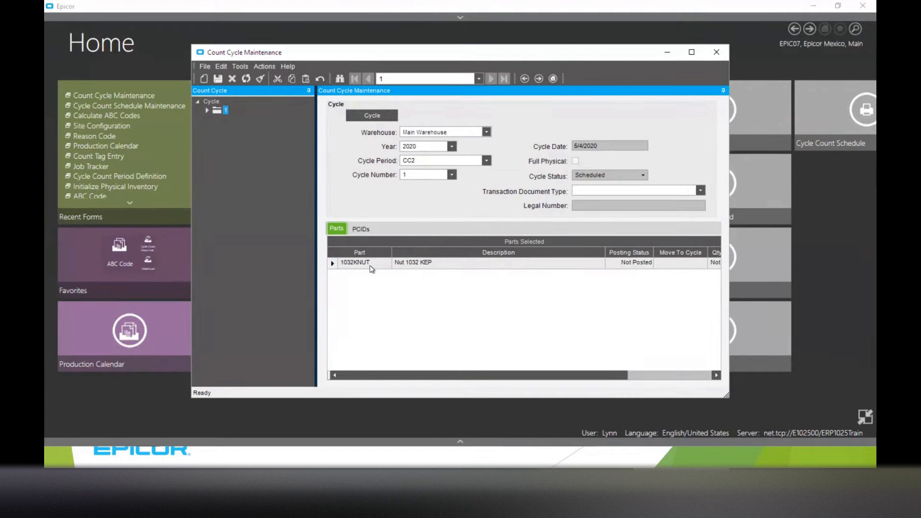
Step: Move Count Cycle Maintenance aside, open Cycle Count Part / PCID Selection Update, and load the Main warehouse cycle dated 5/4/2020
left_click_drag(377, 53, 238, 258)
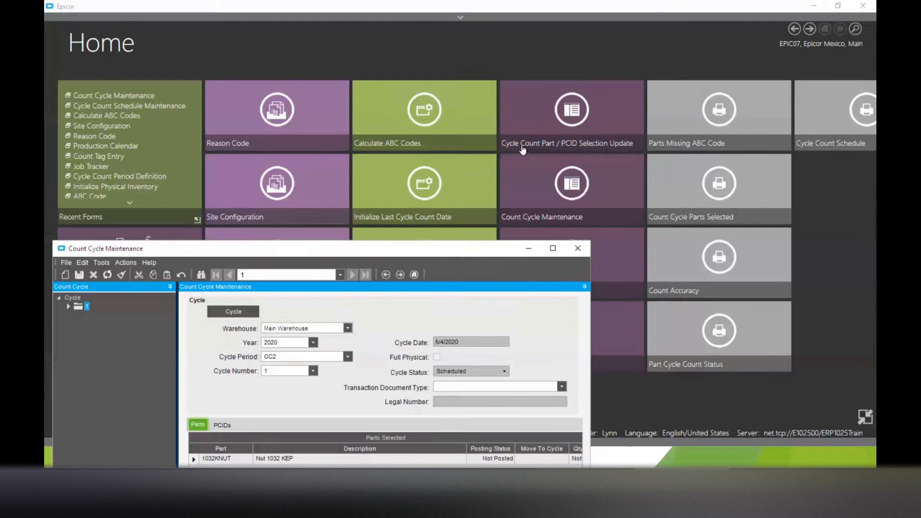
left_click(600, 145)
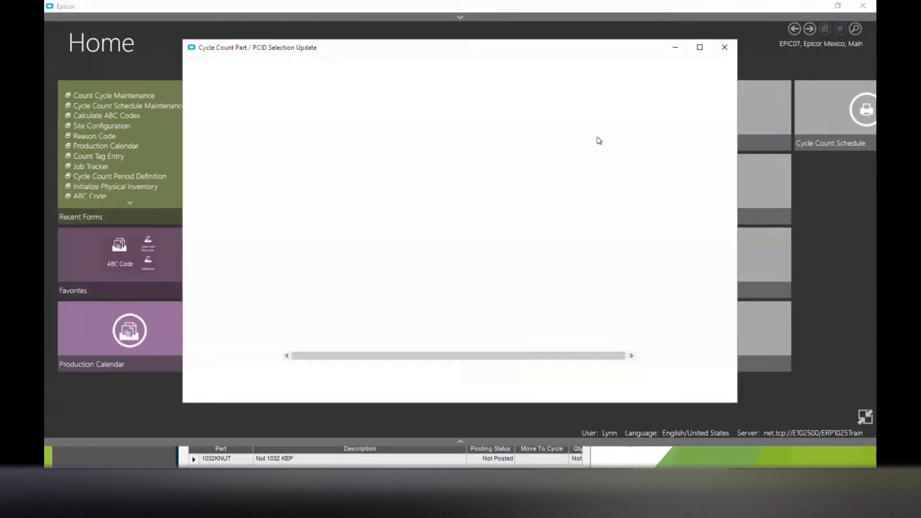
left_click(313, 115)
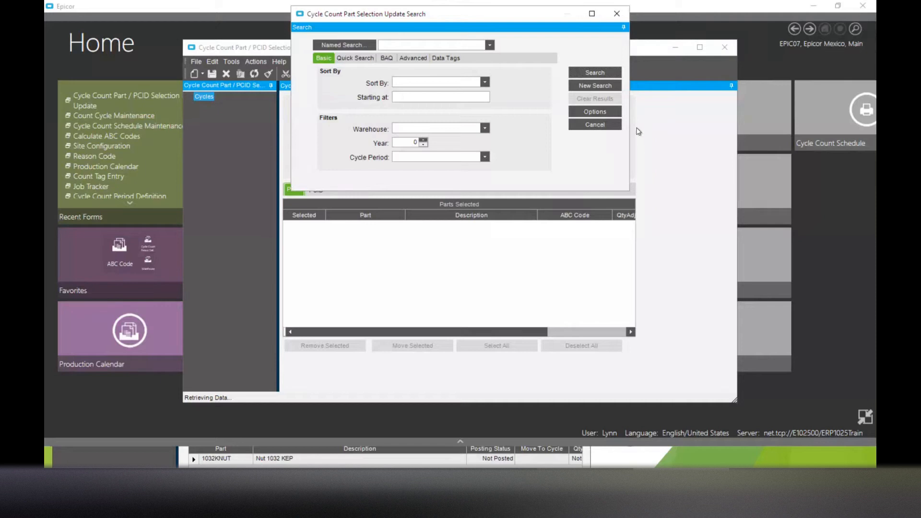
left_click(594, 76)
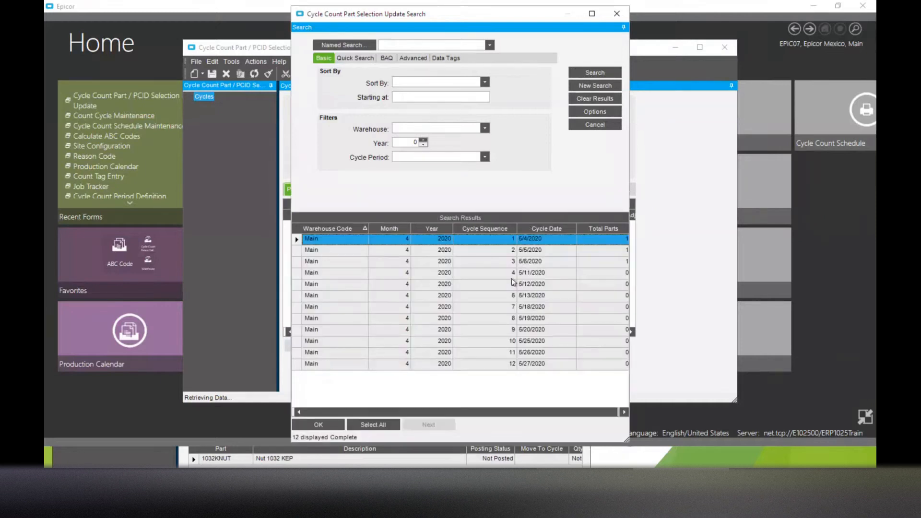
double_click(341, 239)
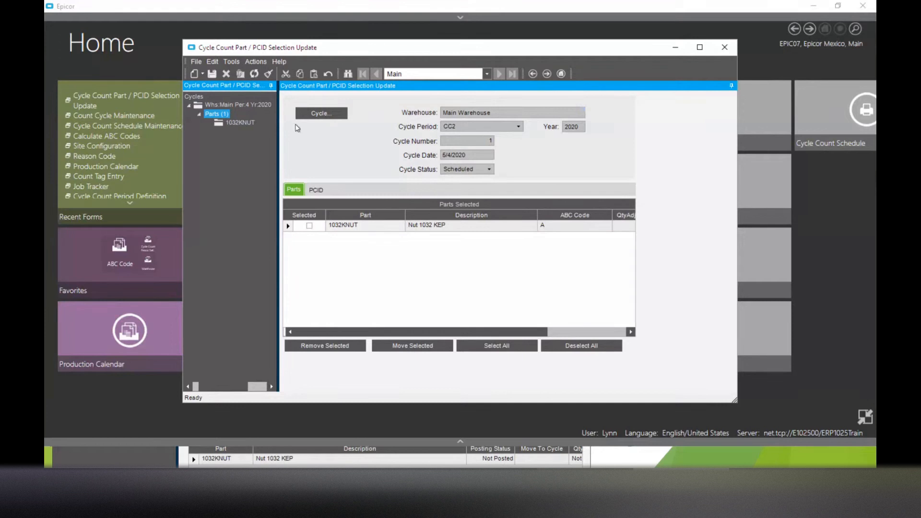
Step: Check the available actions and add a new part line to the cycle's selected parts
left_click(258, 63)
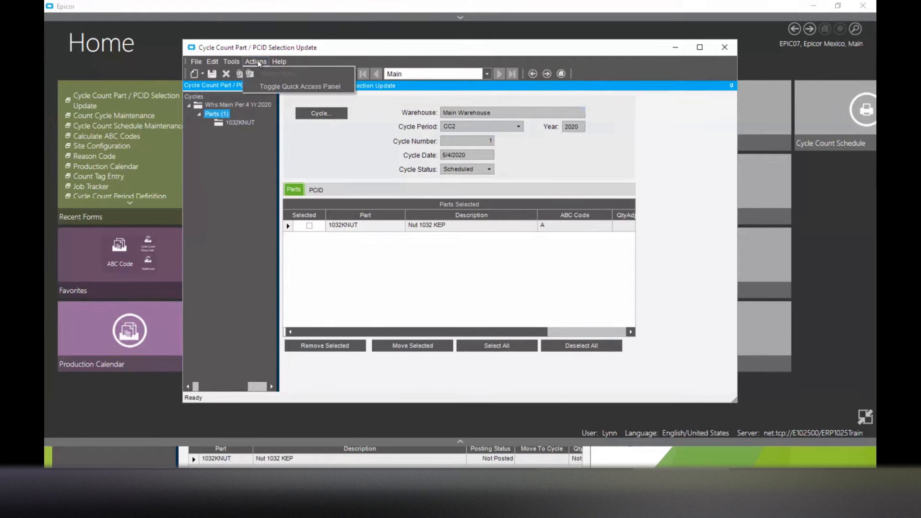
left_click(200, 73)
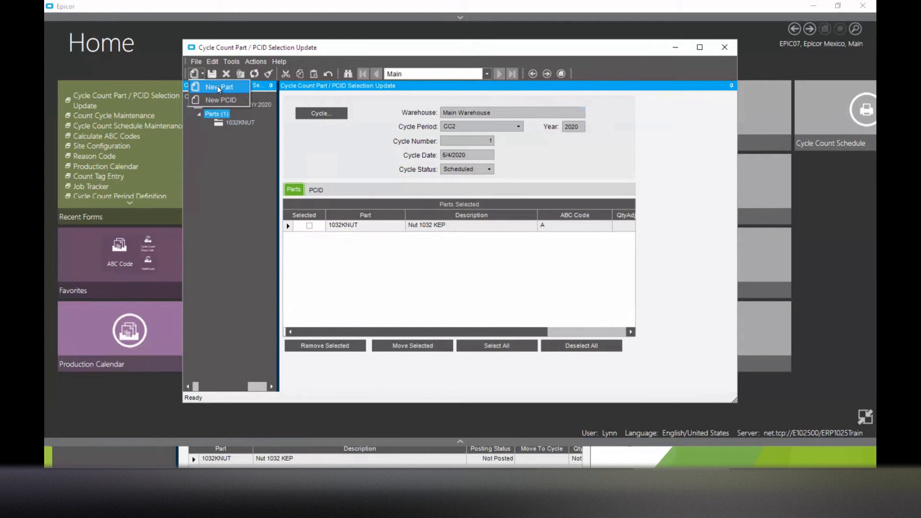
left_click(217, 86)
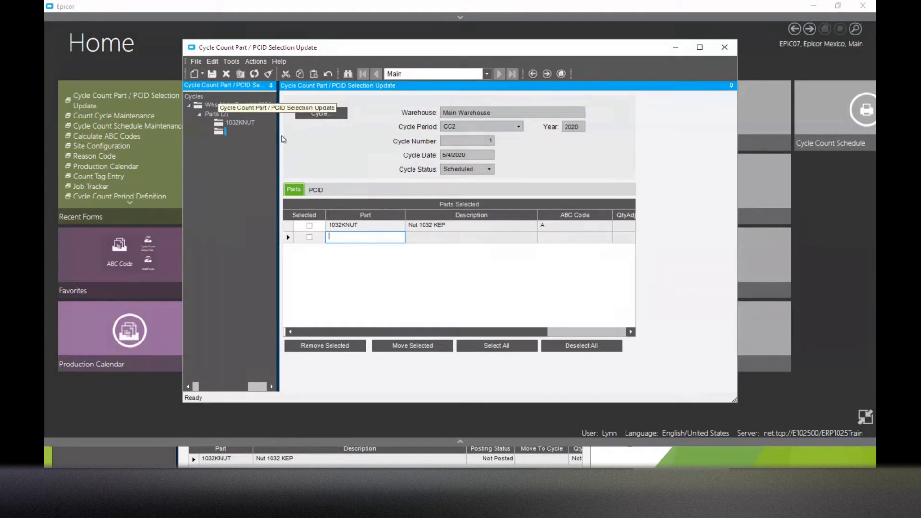
Step: Try to look up part G200 for the new line by searching for parts through Part Tracker
right_click(364, 237)
mouse_move(411, 154)
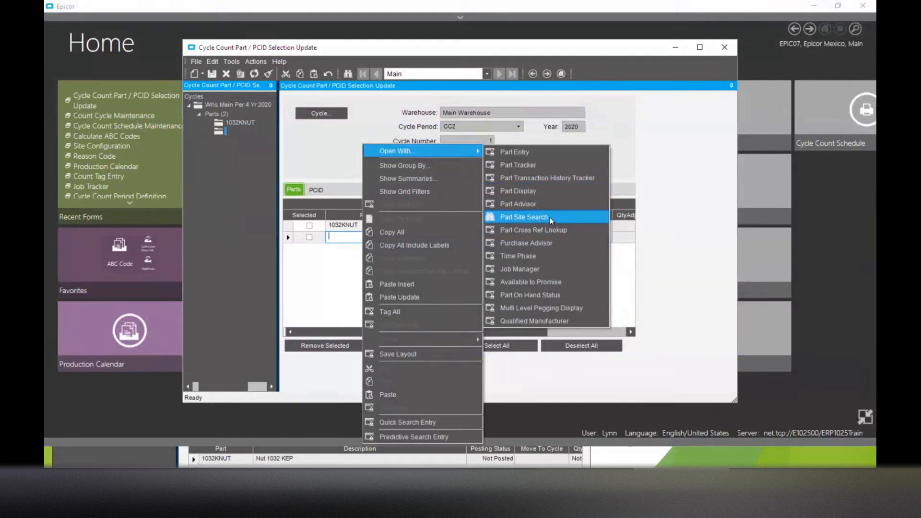
left_click(550, 165)
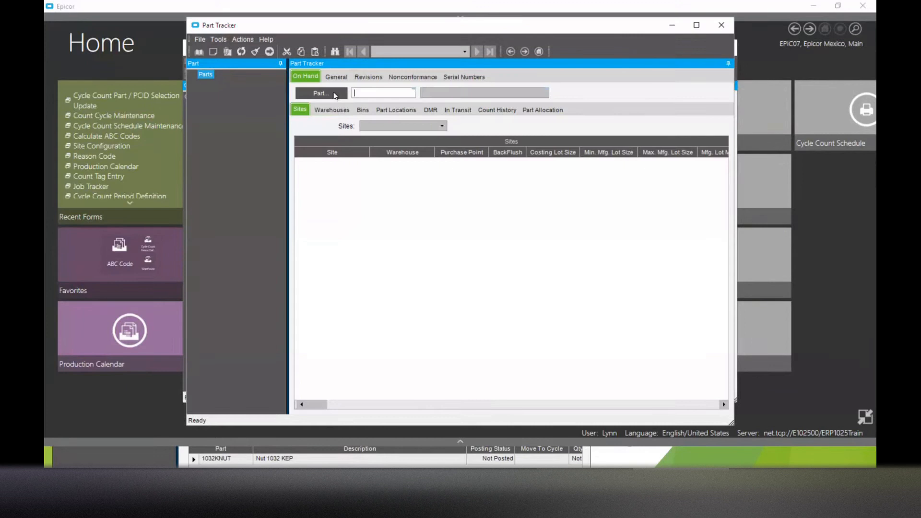
left_click(334, 95)
left_click(594, 82)
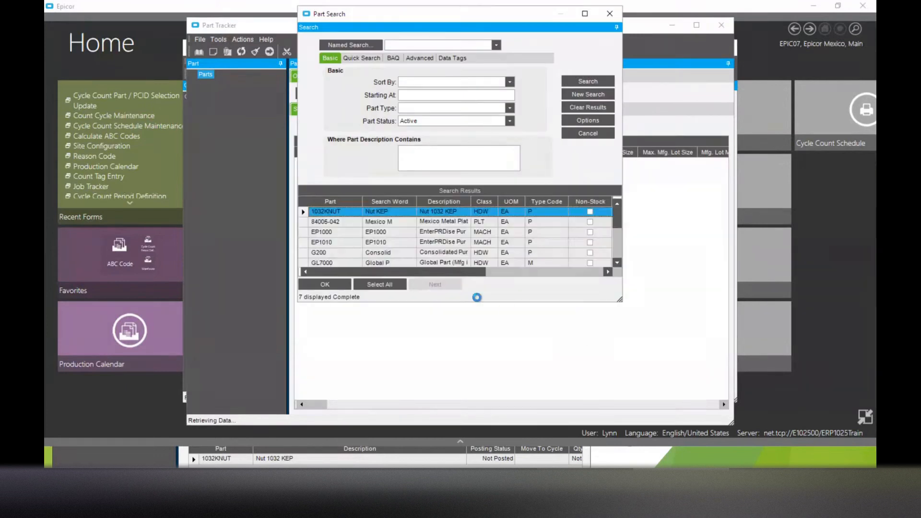
left_click_drag(620, 300, 702, 392)
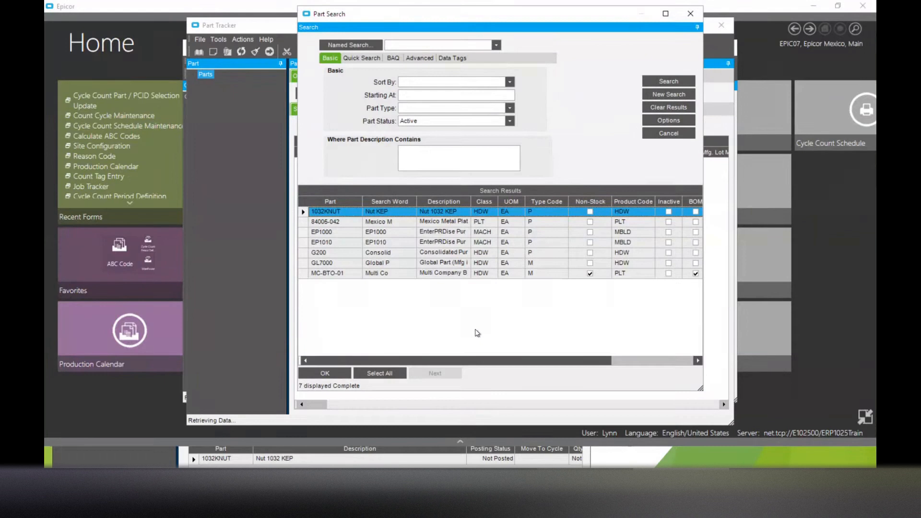
left_click(303, 255)
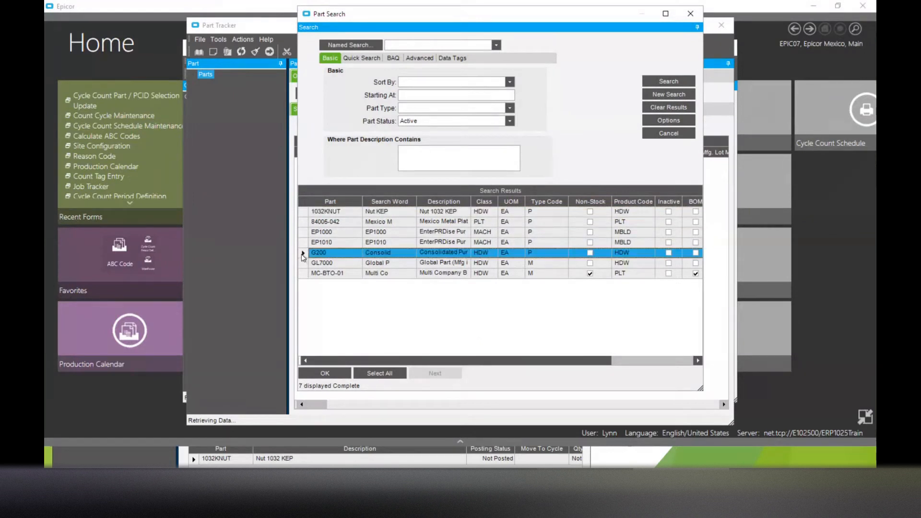
left_click(325, 373)
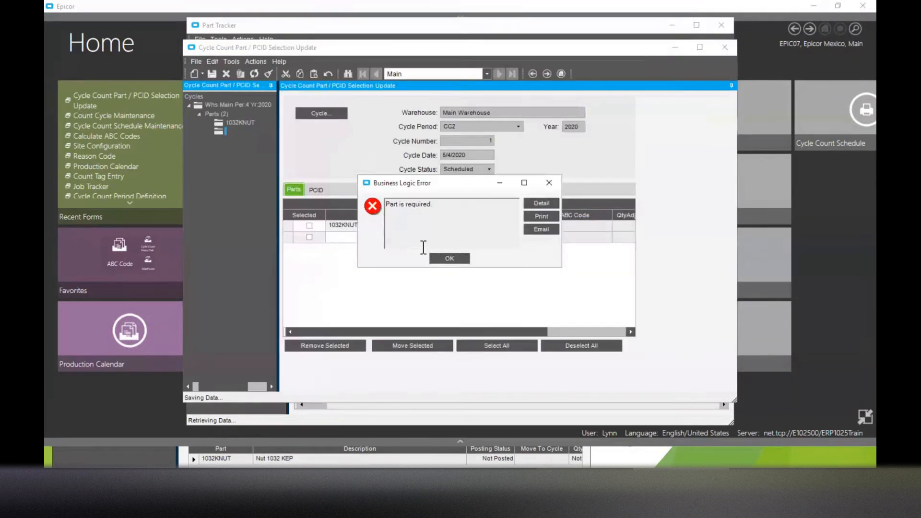
left_click(449, 258)
Step: Fill the new part line with G200 by picking it from a Part Site Search, and save the cycle's selected parts
left_click(390, 237)
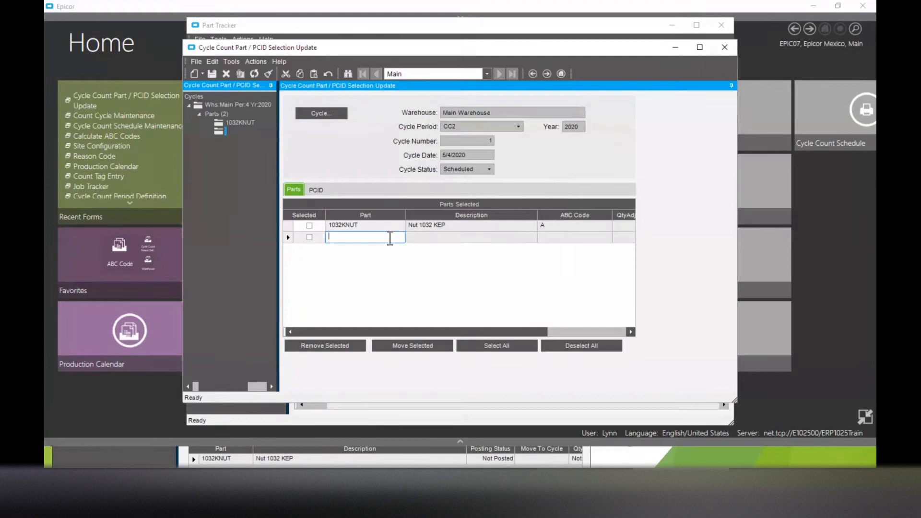
right_click(389, 238)
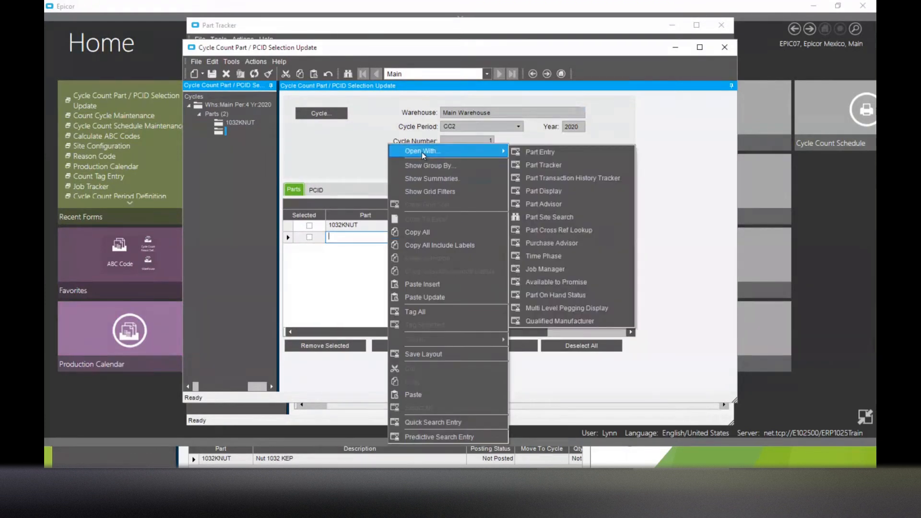
left_click(559, 217)
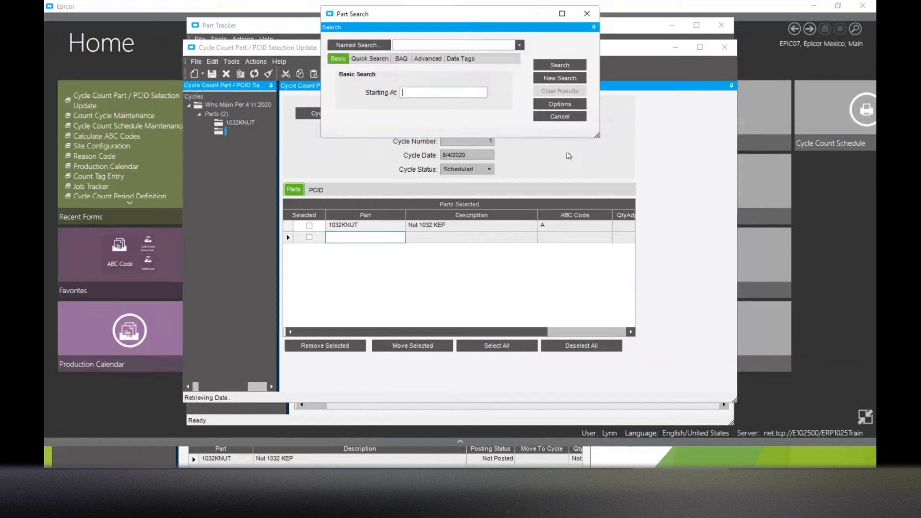
left_click(557, 66)
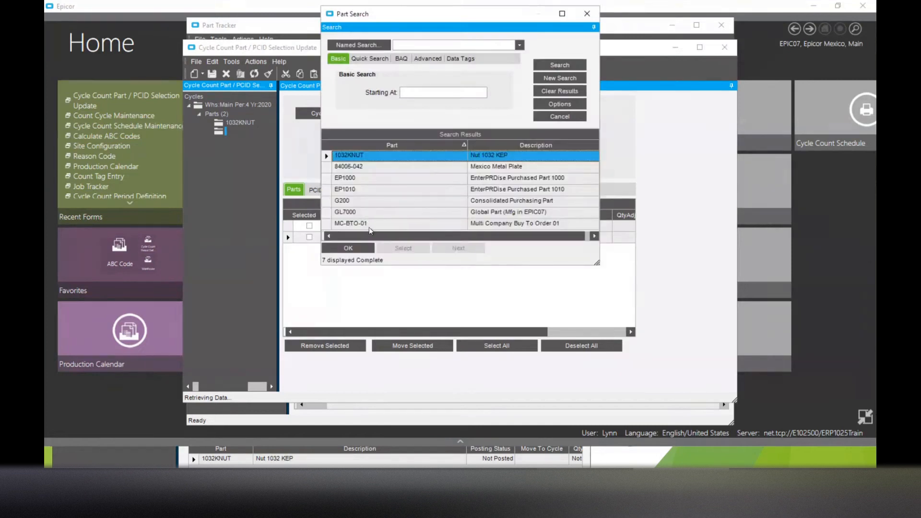
left_click(366, 202)
left_click(353, 252)
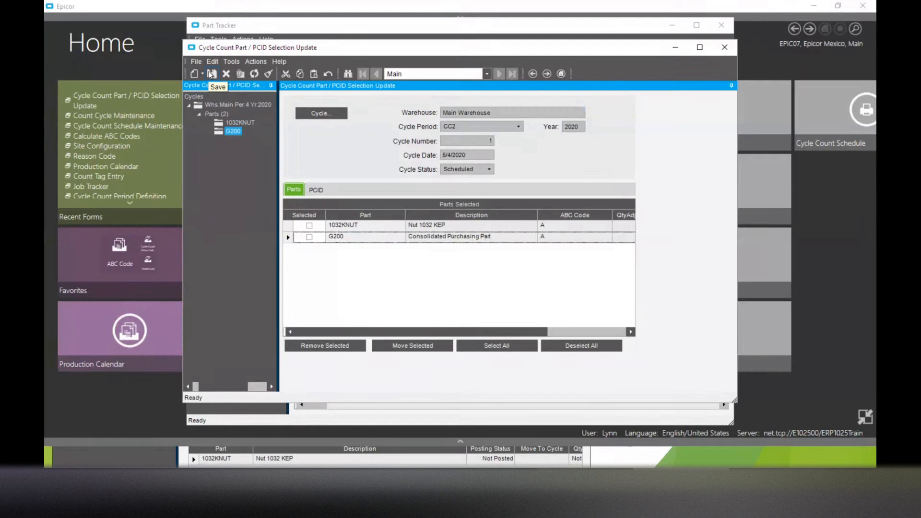
Step: Close the selection update and Part Tracker windows, and reload the 5/4/2020 cycle, sequence 1, in Count Cycle Maintenance
left_click(724, 47)
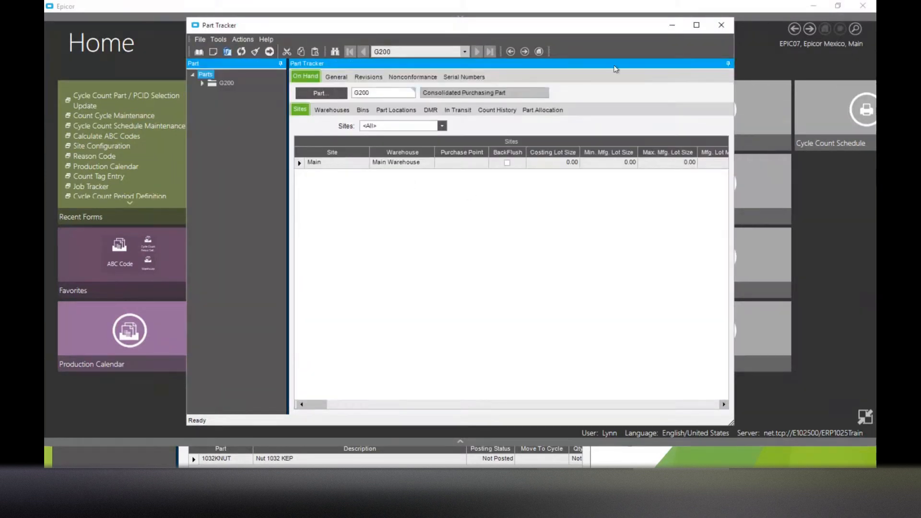
left_click(721, 25)
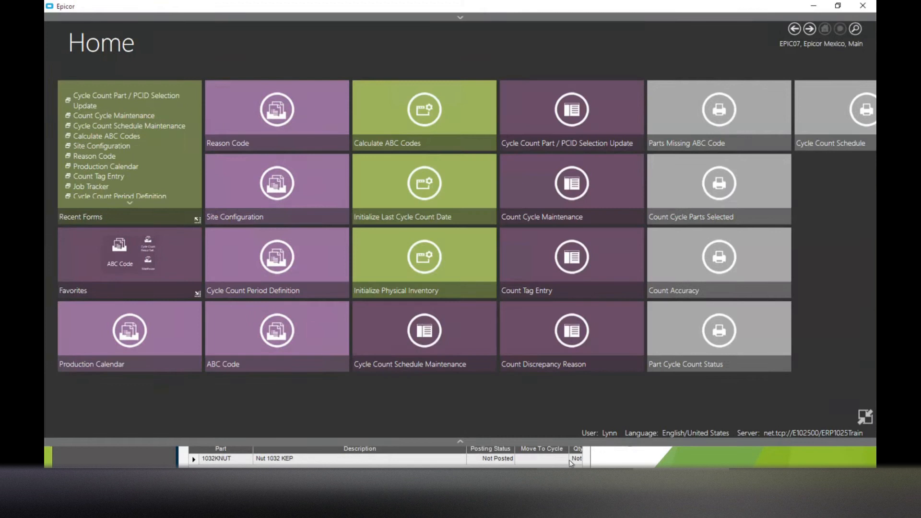
left_click(540, 460)
left_click_drag(428, 250, 491, 72)
left_click(295, 135)
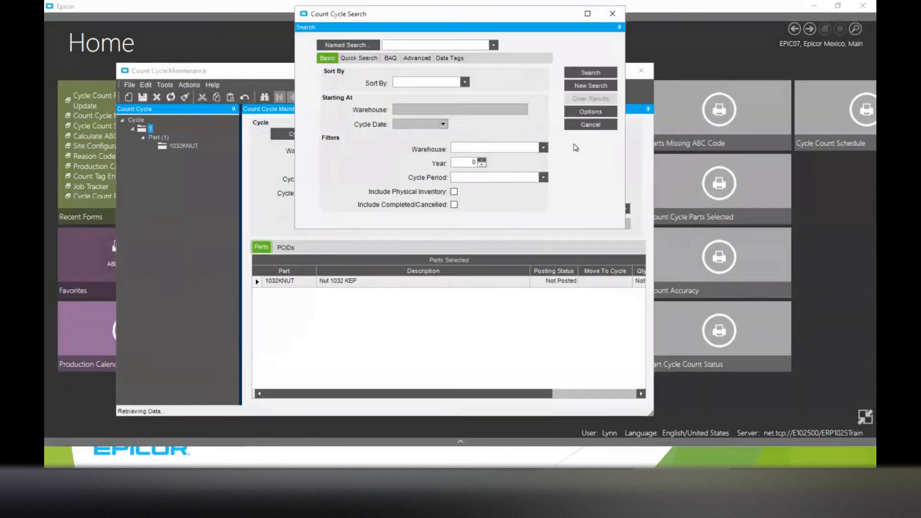
left_click(589, 73)
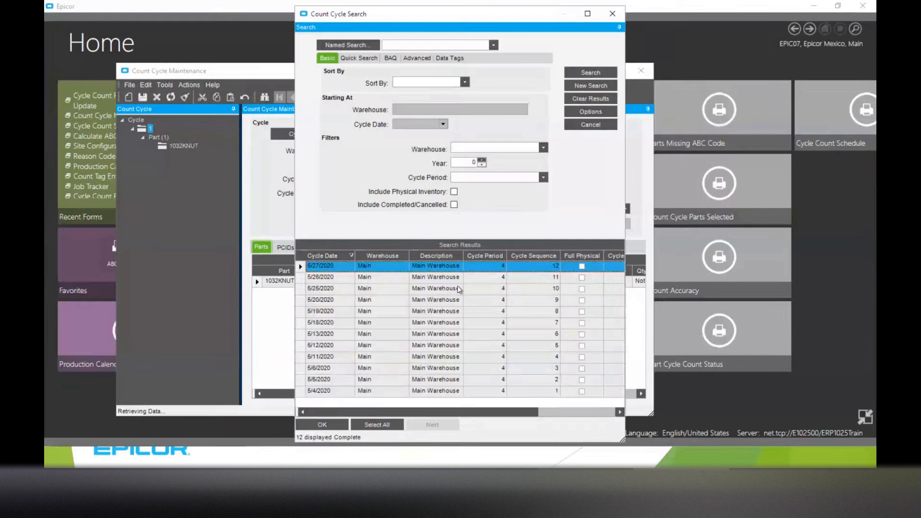
left_click(483, 391)
double_click(484, 392)
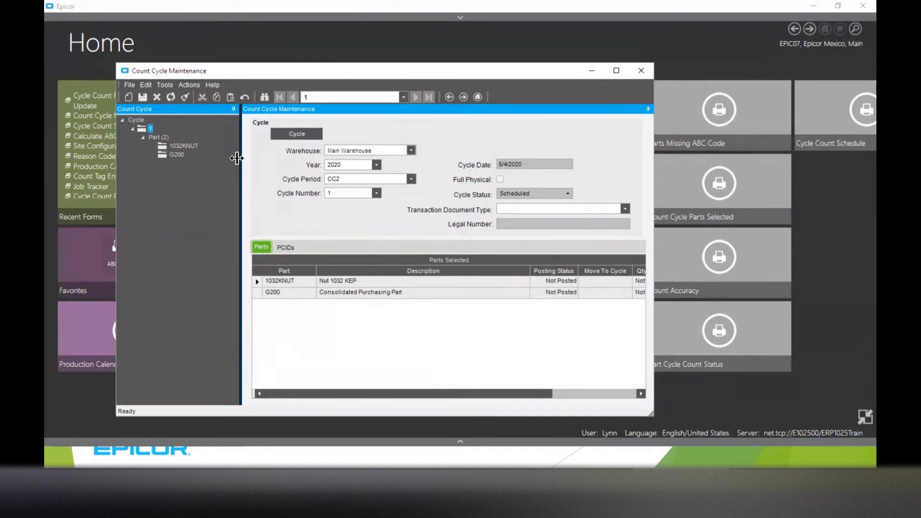
Step: Generate count tags for the cycle by Bin ID / Part ID / UOM / Lot Number, including non-nettable bins
left_click(189, 85)
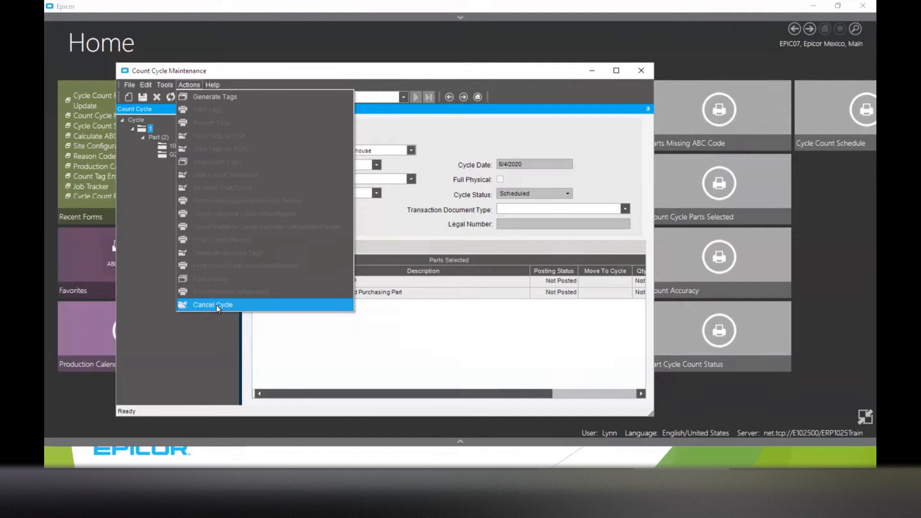
left_click(217, 98)
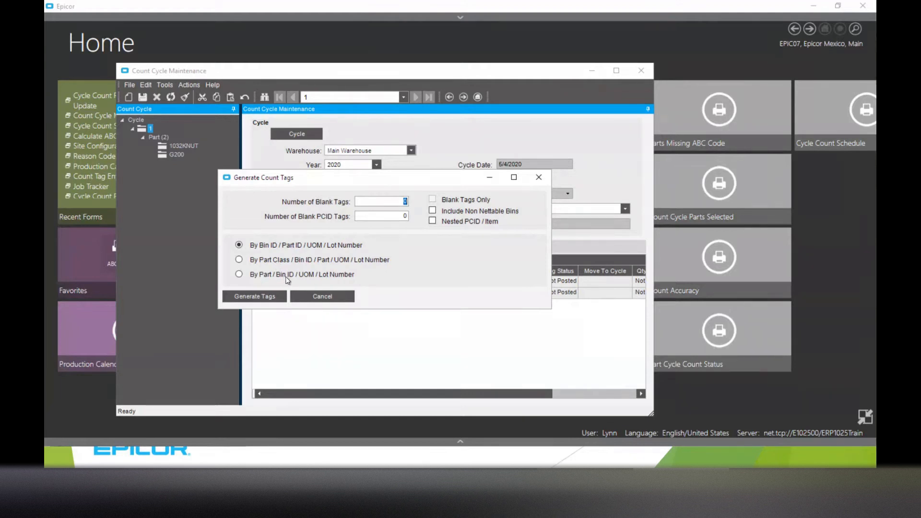
left_click(432, 210)
left_click(256, 299)
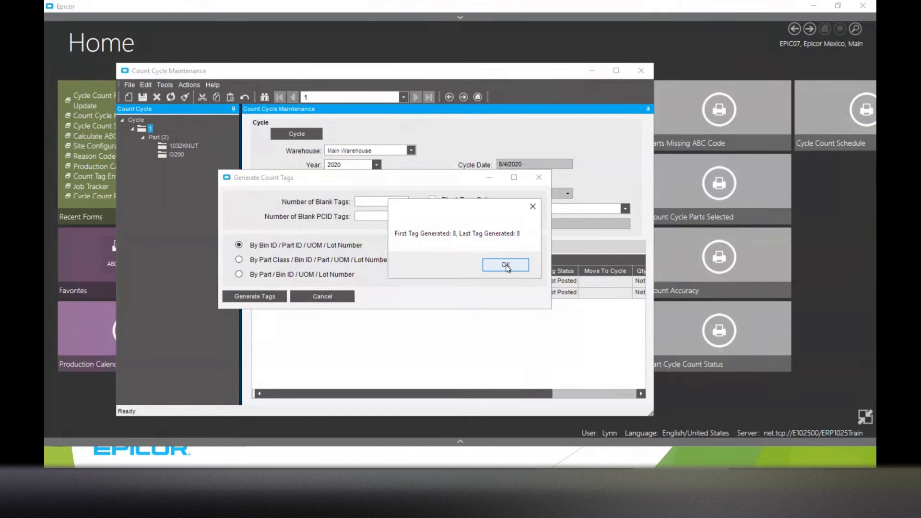
left_click(506, 266)
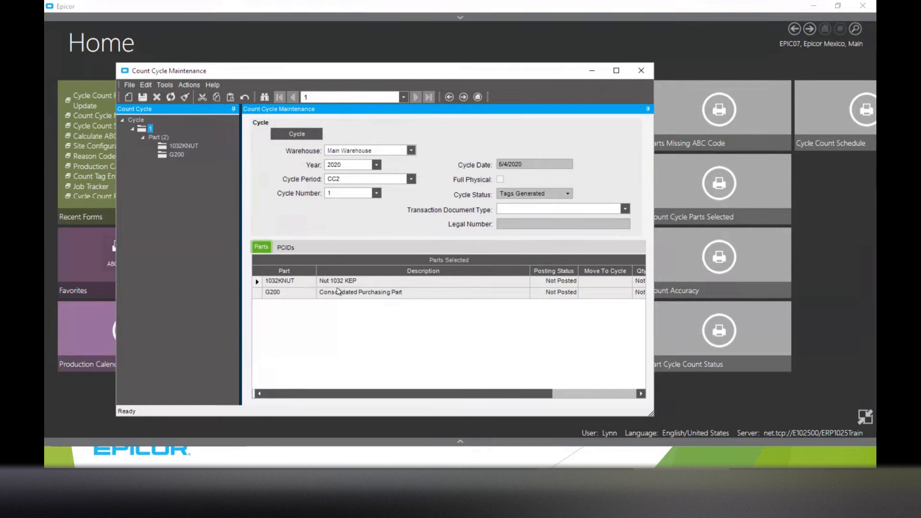
Step: Open tag printing for the cycle and set it to print sheets with blank tags and bar codes
left_click(189, 85)
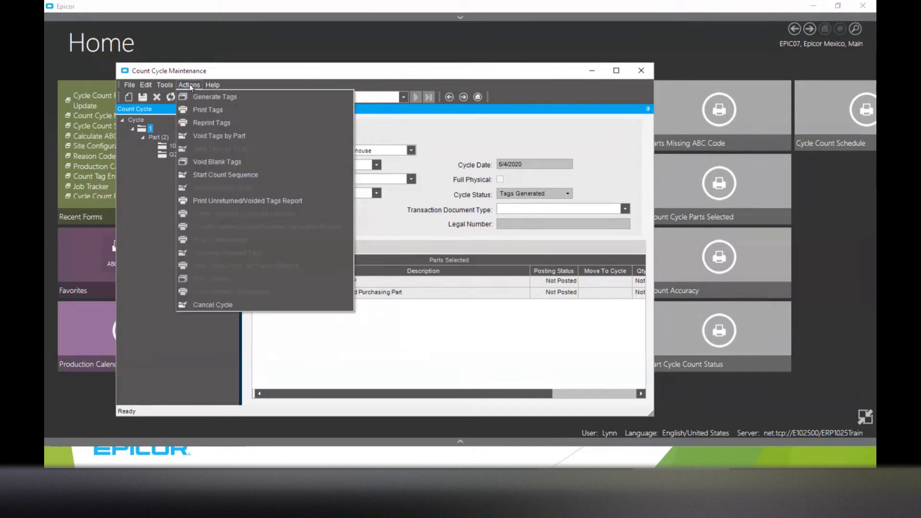
left_click(207, 110)
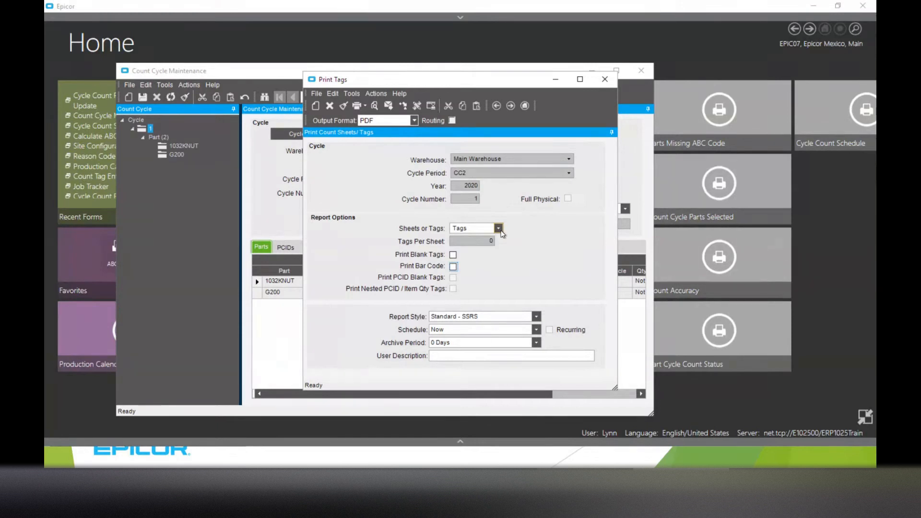
left_click(453, 254)
left_click(453, 266)
left_click(499, 228)
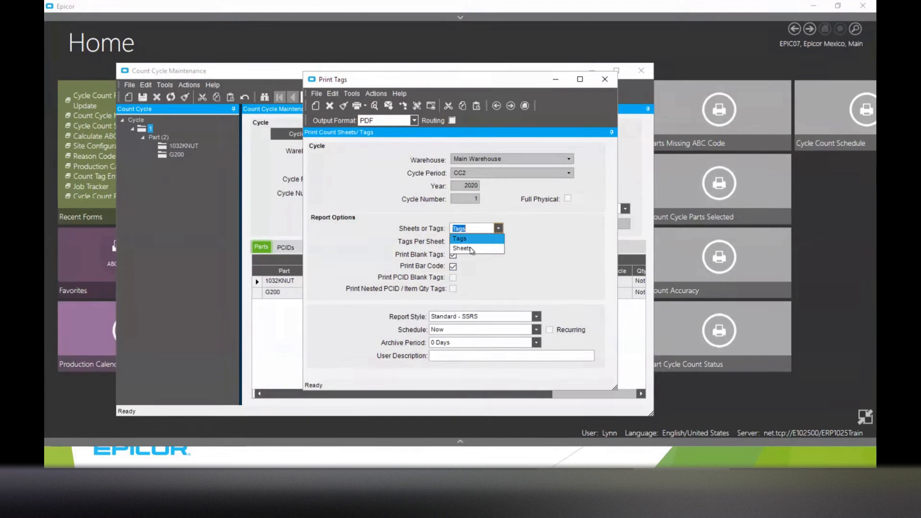
left_click(472, 248)
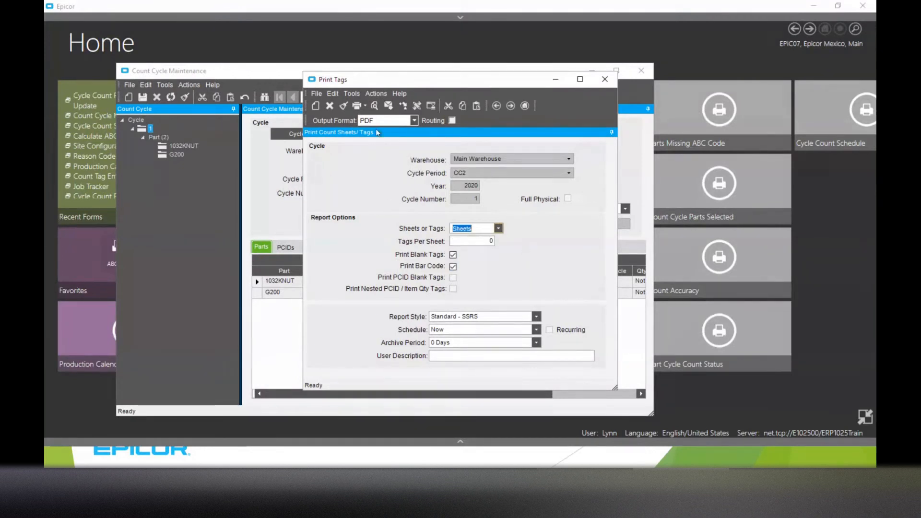
Step: Preview the cycle count sheets as a PDF, switching bar code printing off
left_click(374, 106)
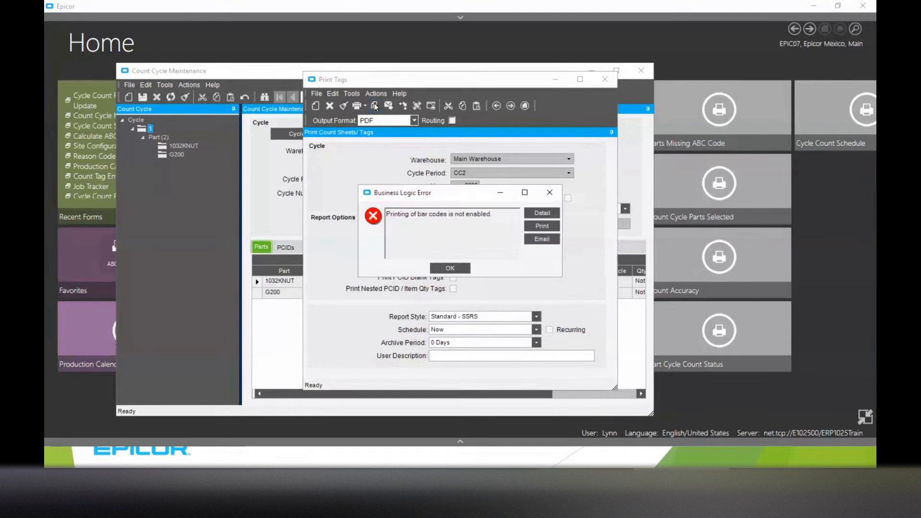
left_click(449, 267)
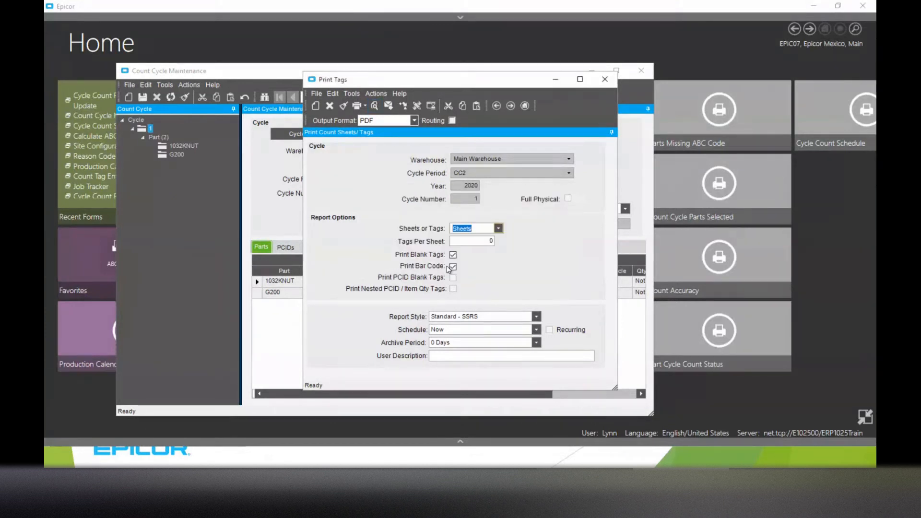
left_click(454, 267)
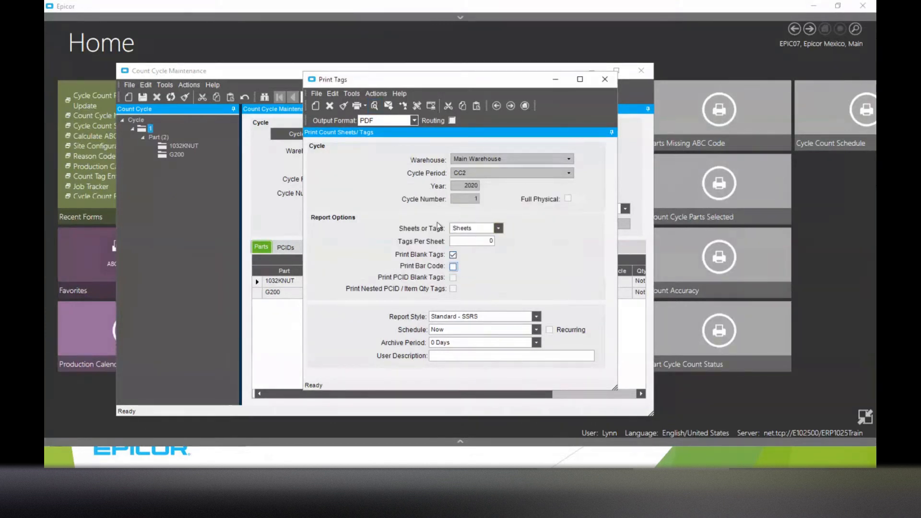
left_click(374, 105)
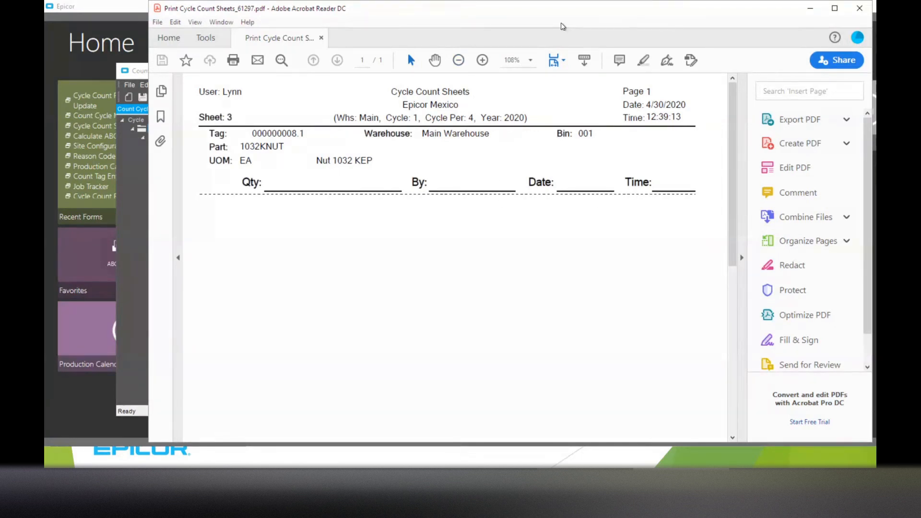
Step: Move the count sheet PDF aside, try to preview the print job as tags instead of sheets, and close Print Tags
left_click_drag(558, 12, 856, 74)
left_click_drag(732, 66, 779, 59)
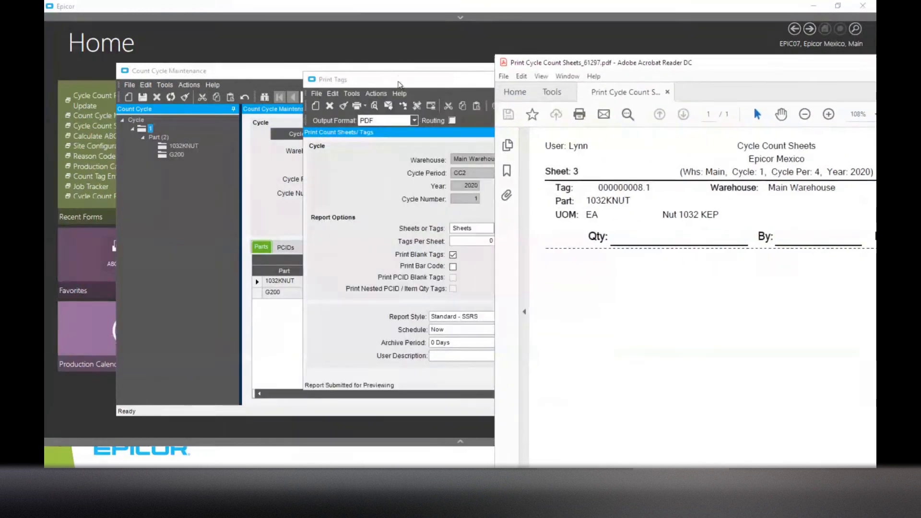
left_click(403, 80)
left_click(499, 228)
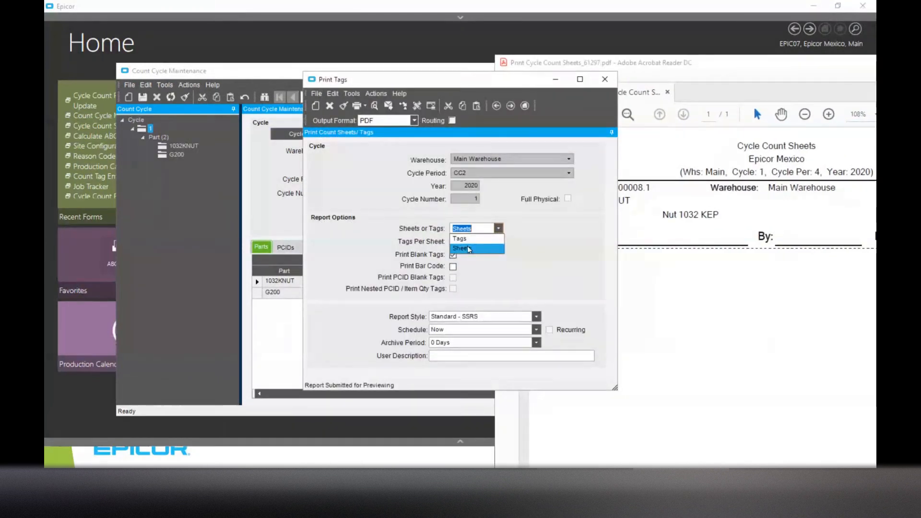
left_click(470, 246)
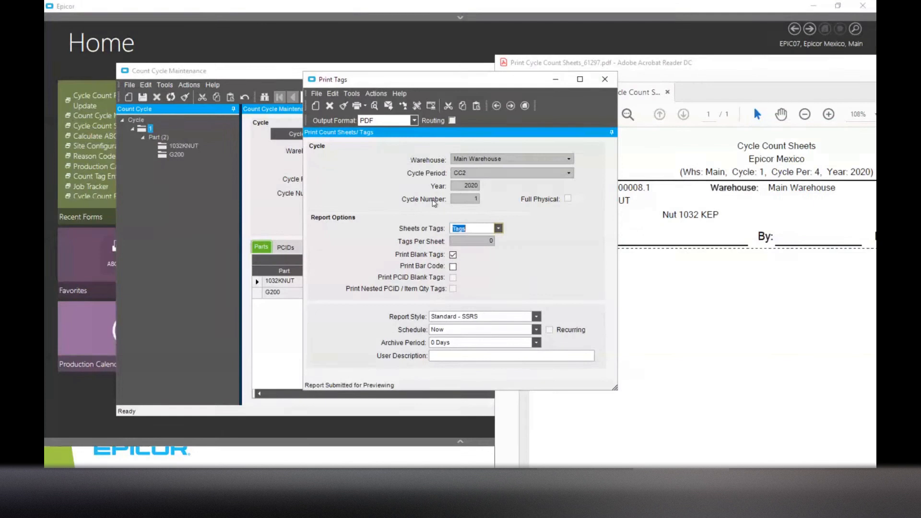
left_click(375, 106)
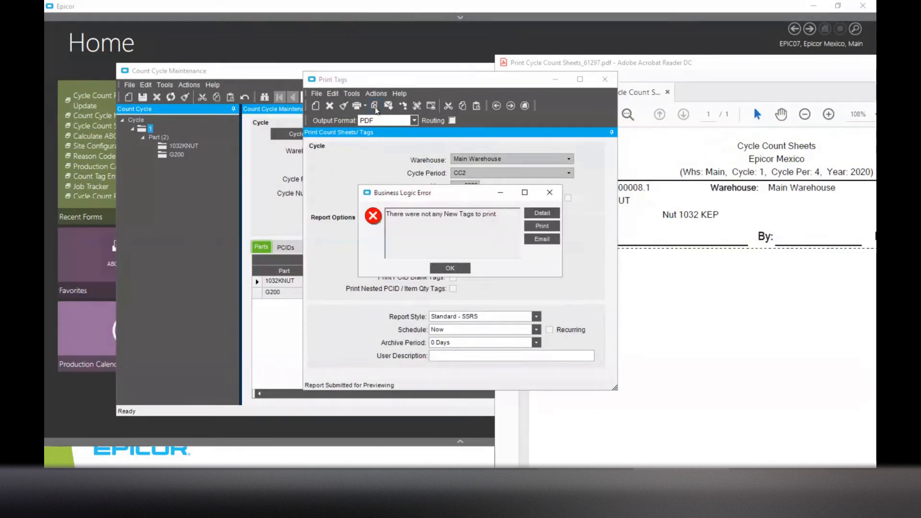
left_click(450, 268)
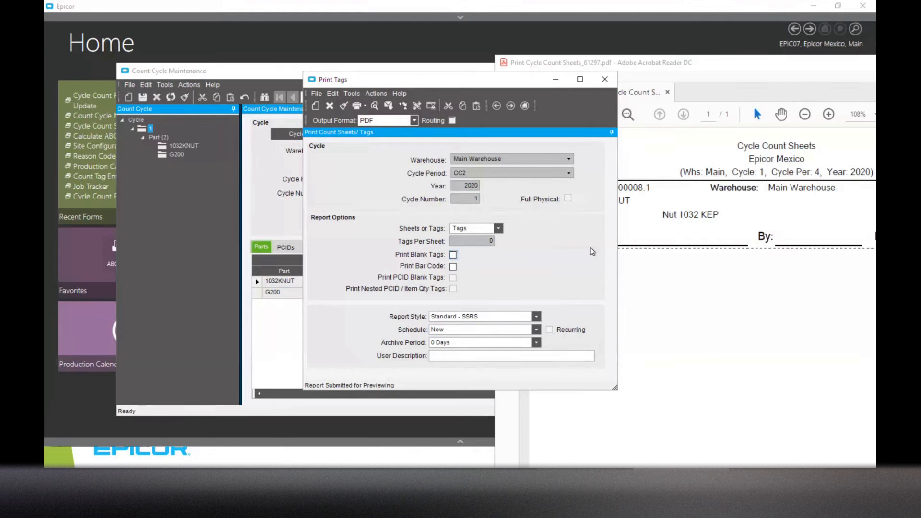
left_click(610, 84)
Step: Bring the count sheet PDF back into full view, review its tag, part and bin details, and close it
left_click_drag(652, 64, 397, 55)
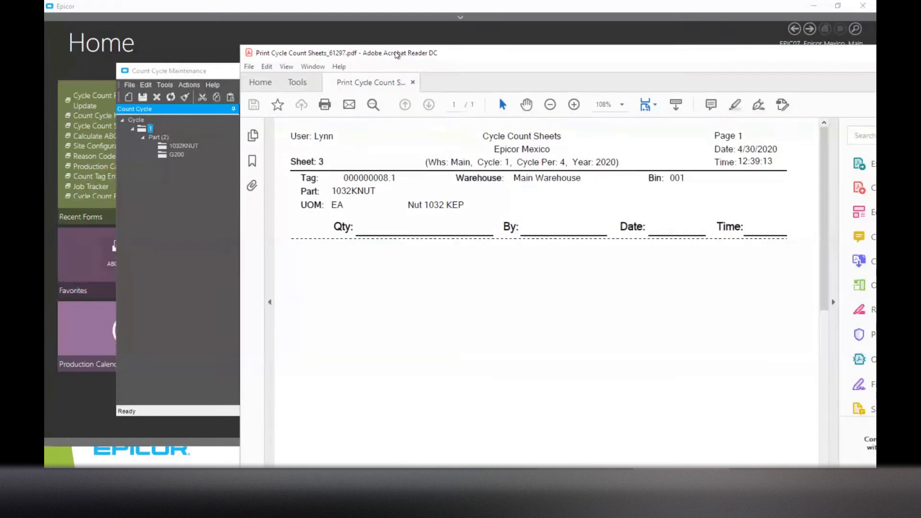
left_click_drag(425, 58, 302, 47)
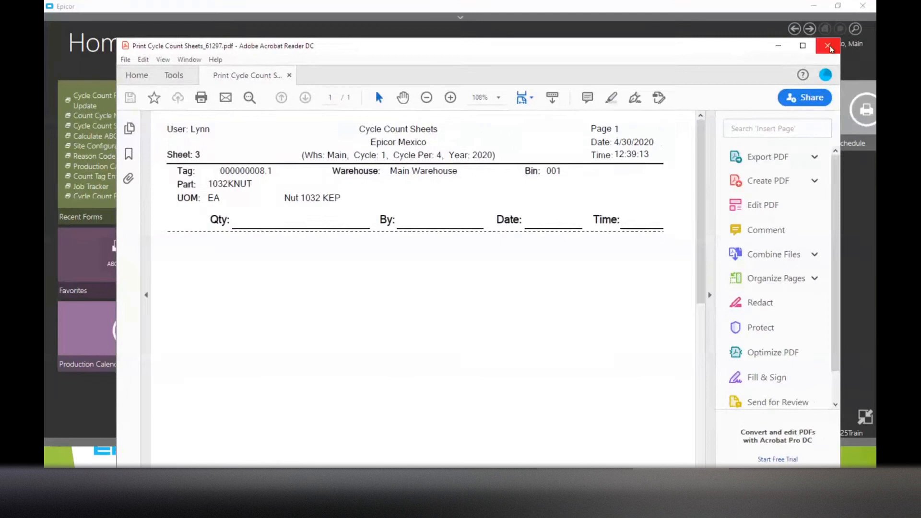
left_click(827, 45)
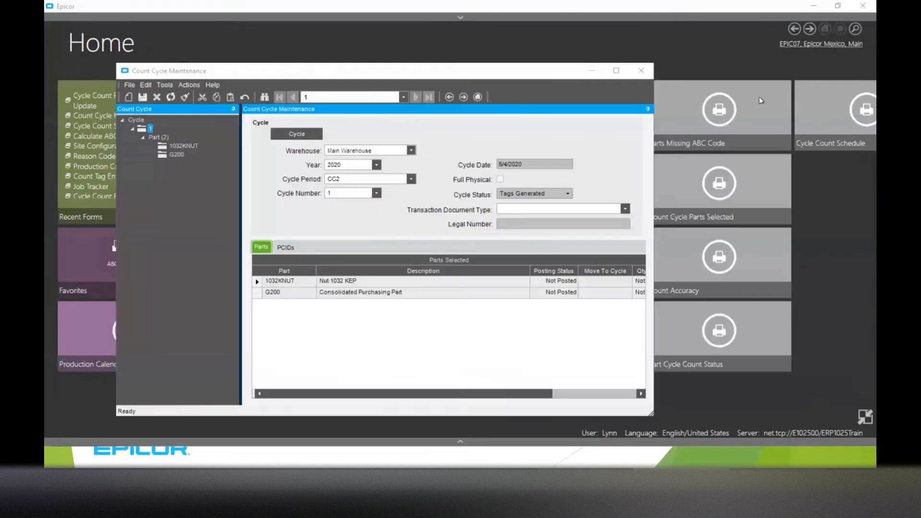
Step: Start the count sequence for the 5/4/2020 cycle and minimize Count Cycle Maintenance
left_click(189, 86)
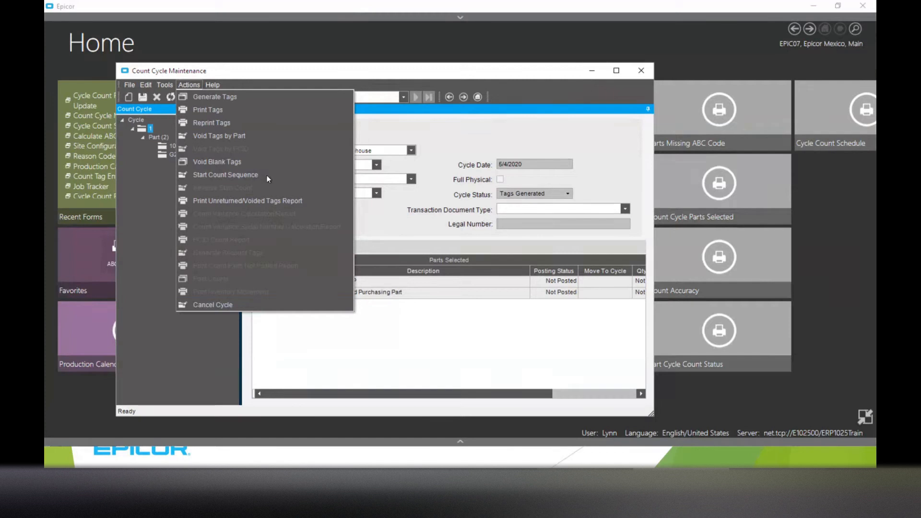
left_click(233, 175)
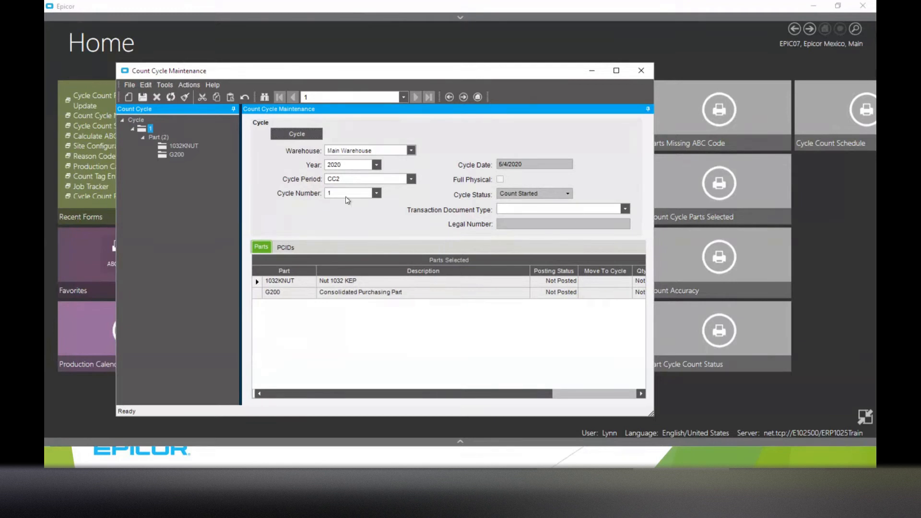
left_click(591, 70)
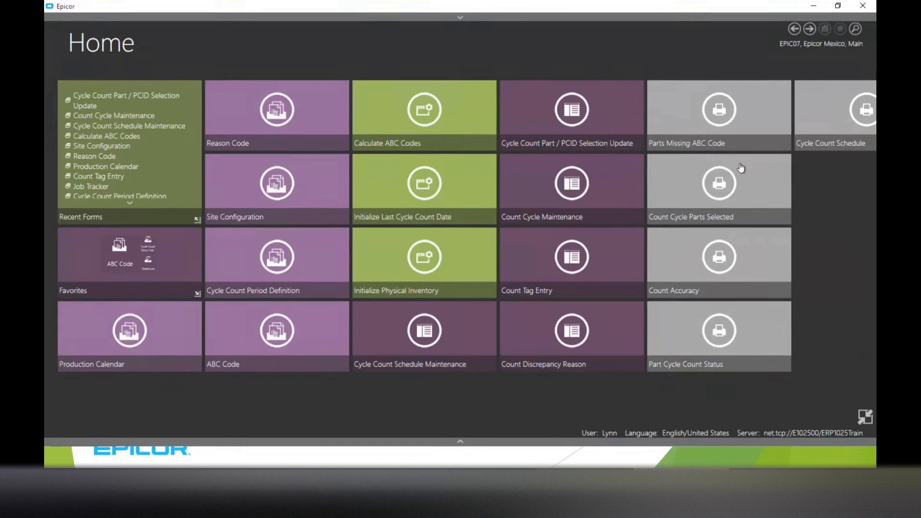
Step: Open Count Tag Entry and load the Main Warehouse count cycle for 2020, period CC2, cycle number 1
left_click(581, 259)
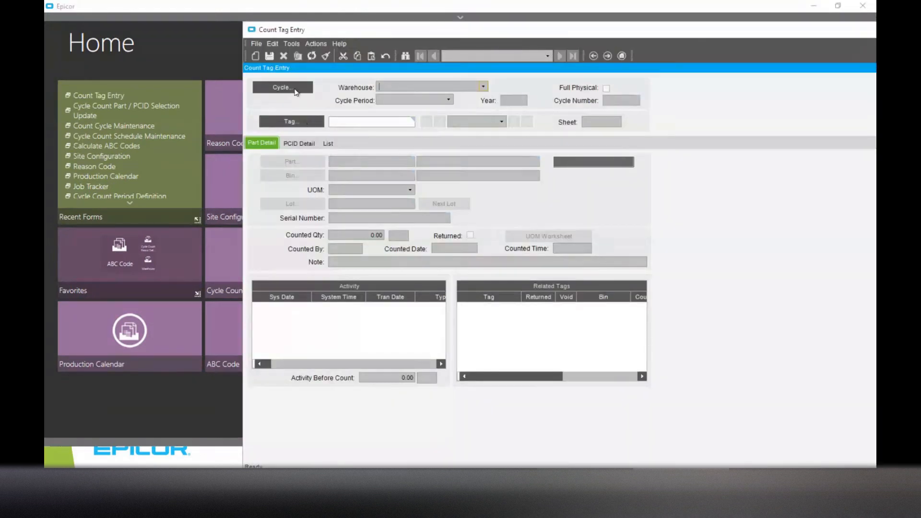
left_click(295, 91)
left_click(565, 65)
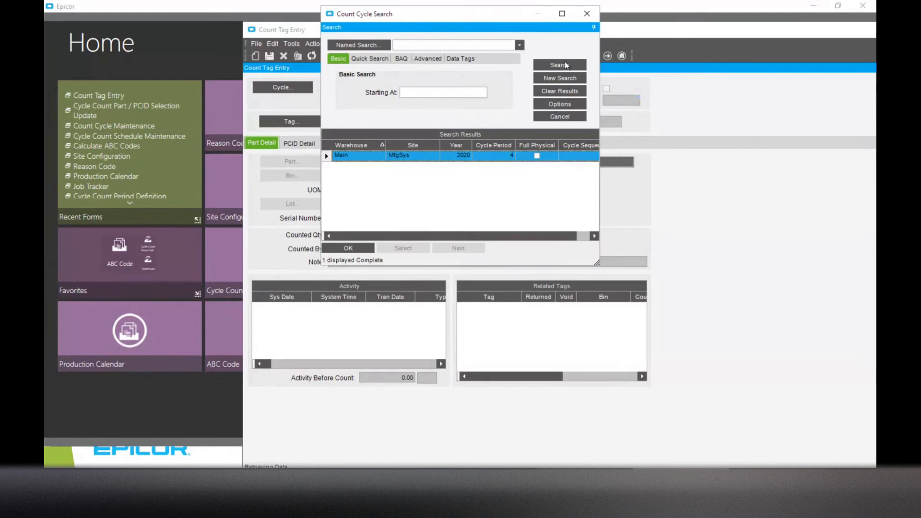
left_click(348, 248)
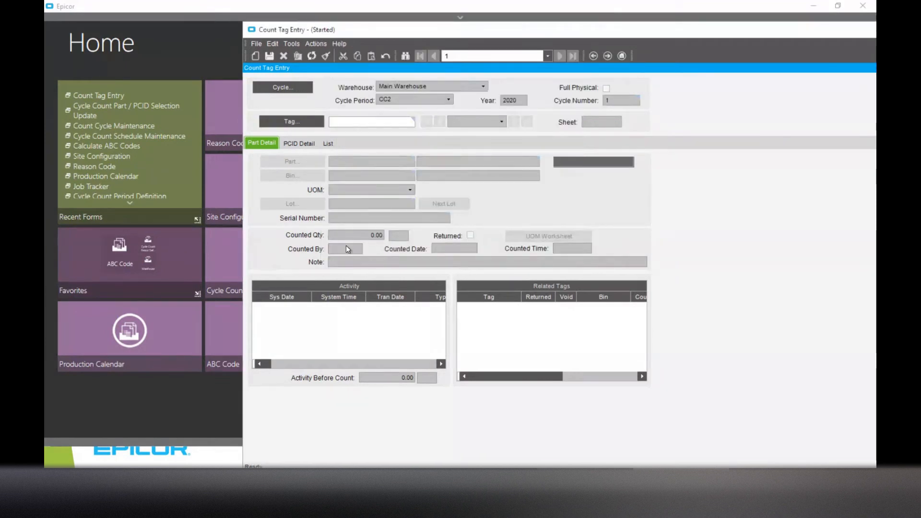
Step: Find and load count tag 000000008.1 and show it in the tag list, moving the window to expose the count columns
left_click(309, 122)
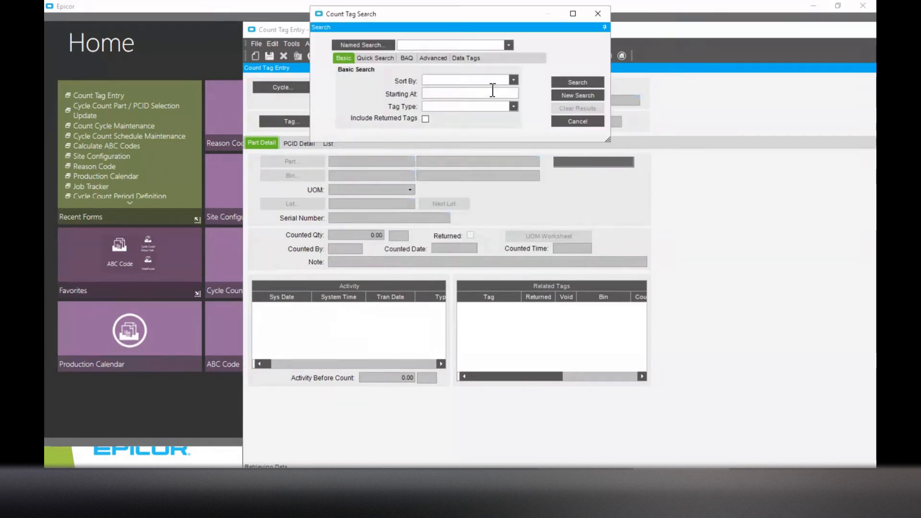
left_click(564, 84)
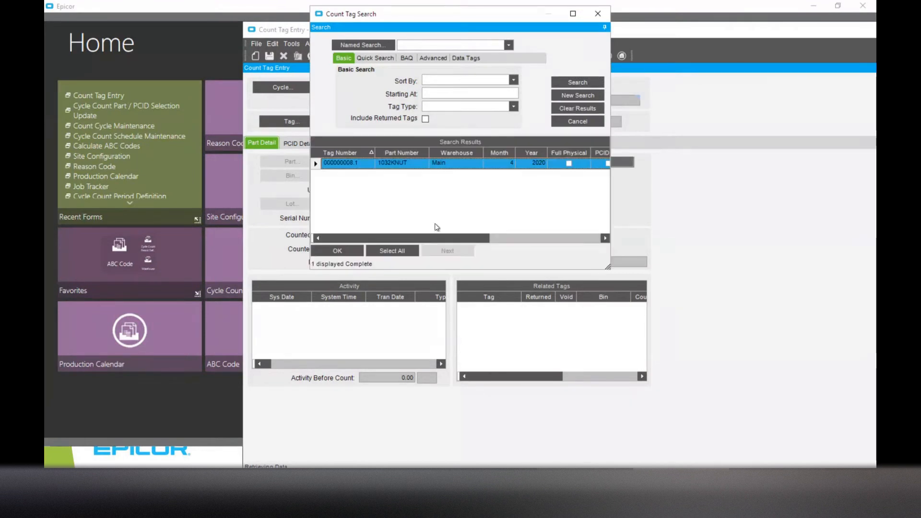
left_click(333, 250)
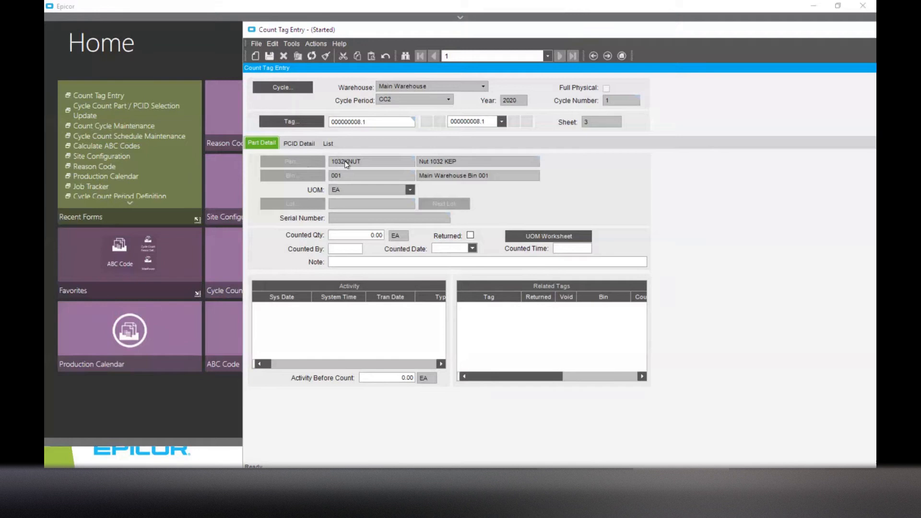
left_click(329, 144)
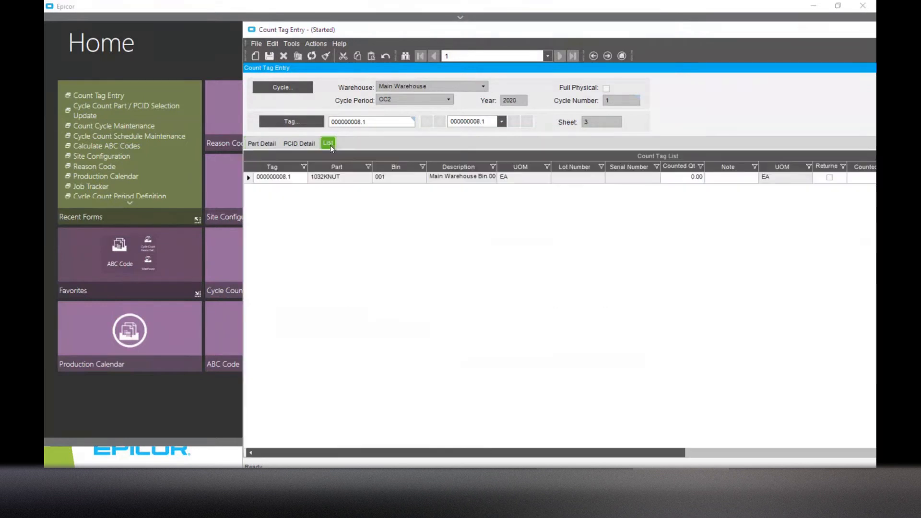
left_click_drag(442, 37, 297, 38)
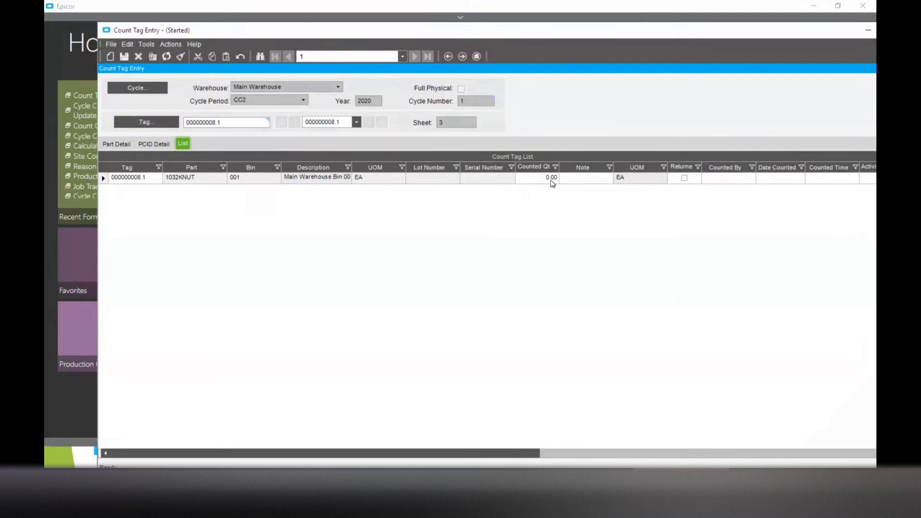
Step: Look up the on-hand quantity of part 1032KNUT in Part On Hand Status and minimize that window
left_click(182, 179)
right_click(187, 179)
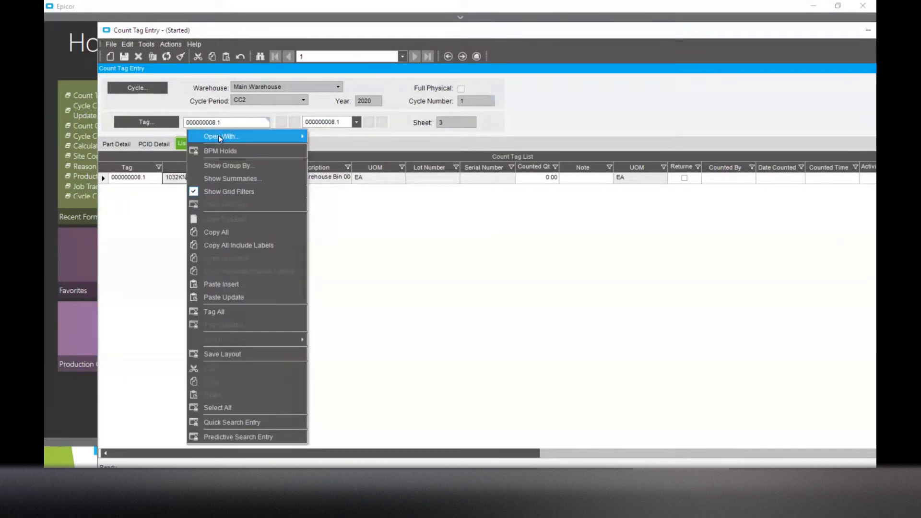
mouse_move(218, 136)
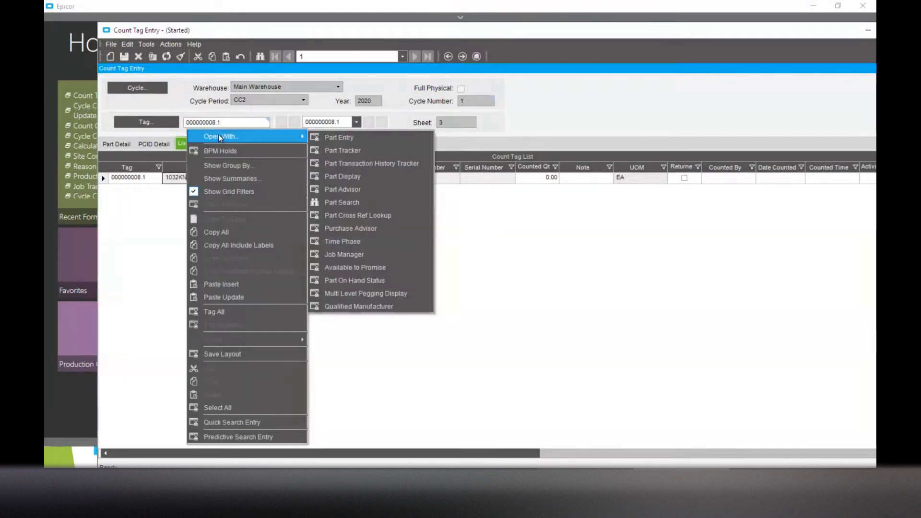
left_click(369, 278)
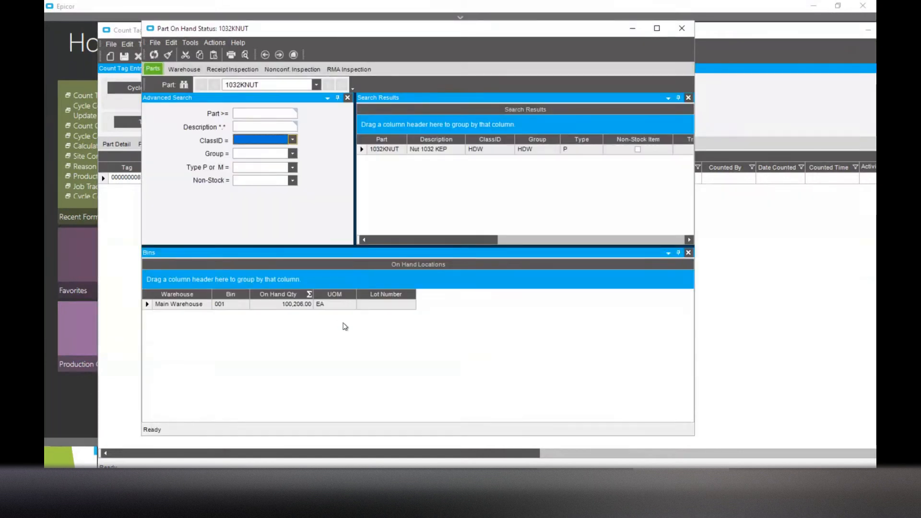
left_click(283, 306)
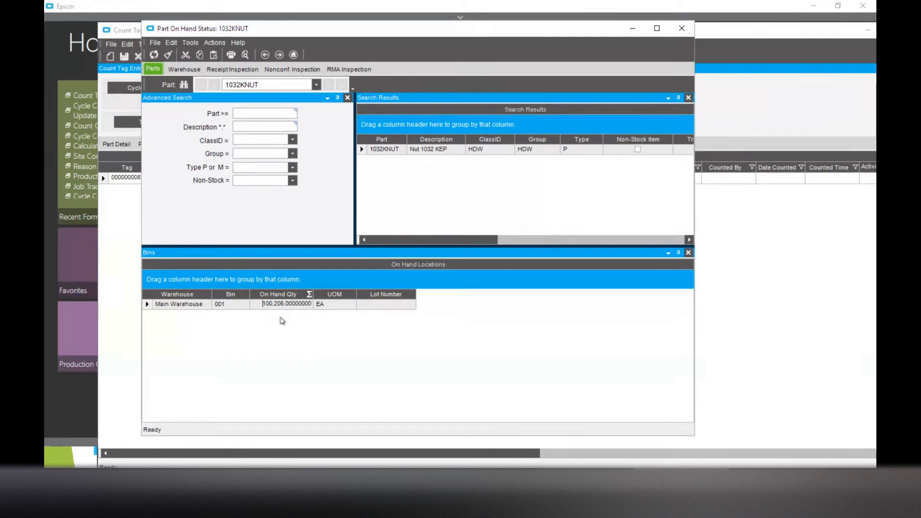
left_click_drag(257, 304, 281, 305)
left_click(634, 28)
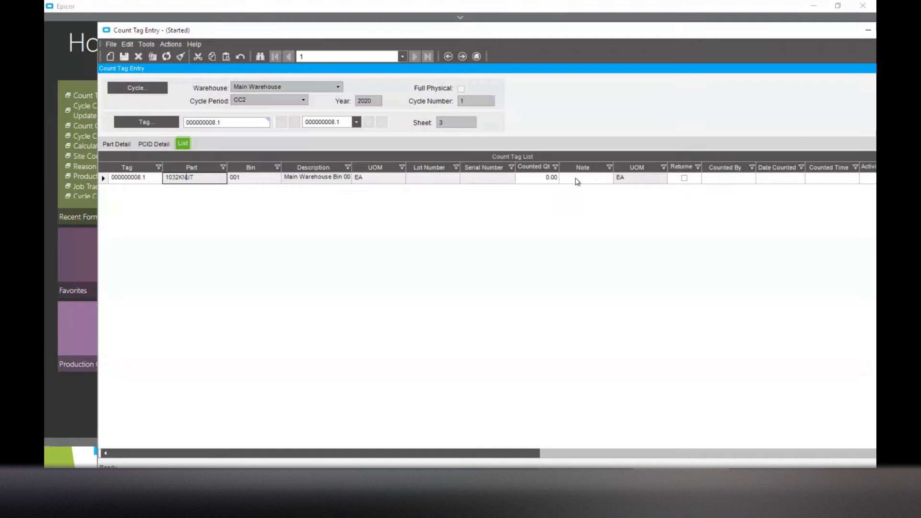
Step: Enter a counted quantity of 100,000 and the counter's initials for tag 000000008.1, save, and put Count Tag Entry away
left_click(538, 179)
double_click(538, 178)
type("100,000")
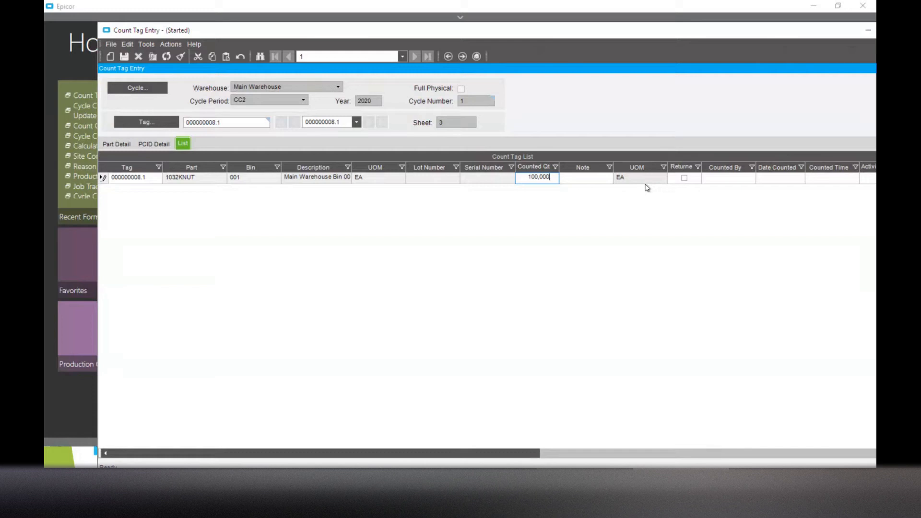
left_click(596, 178)
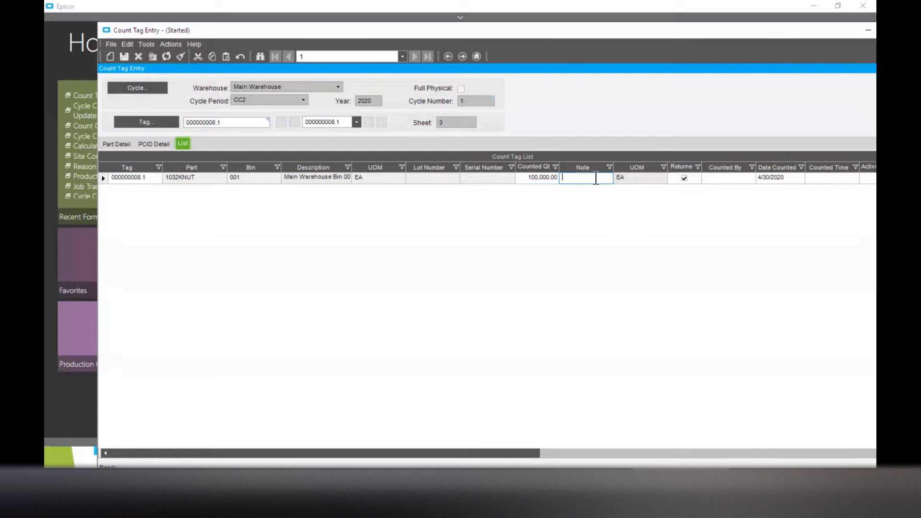
left_click(711, 180)
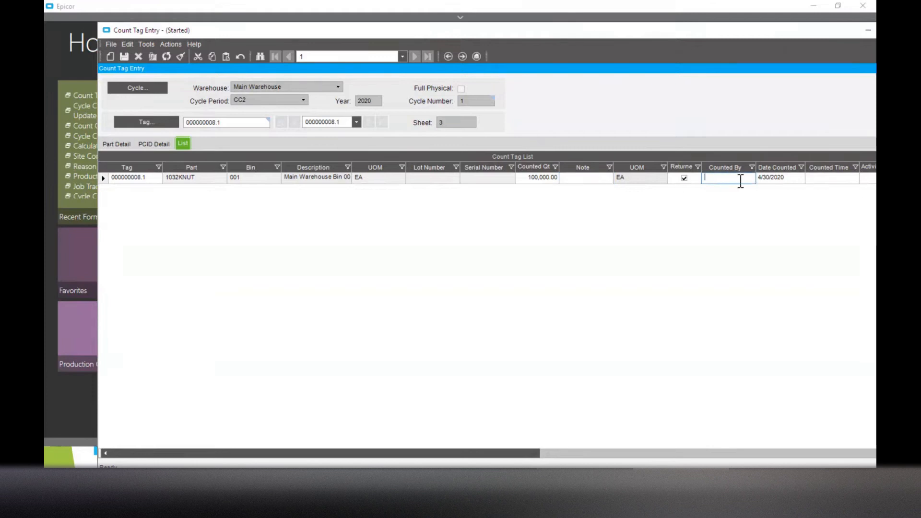
type("LL")
left_click(123, 57)
left_click_drag(813, 35, 686, 53)
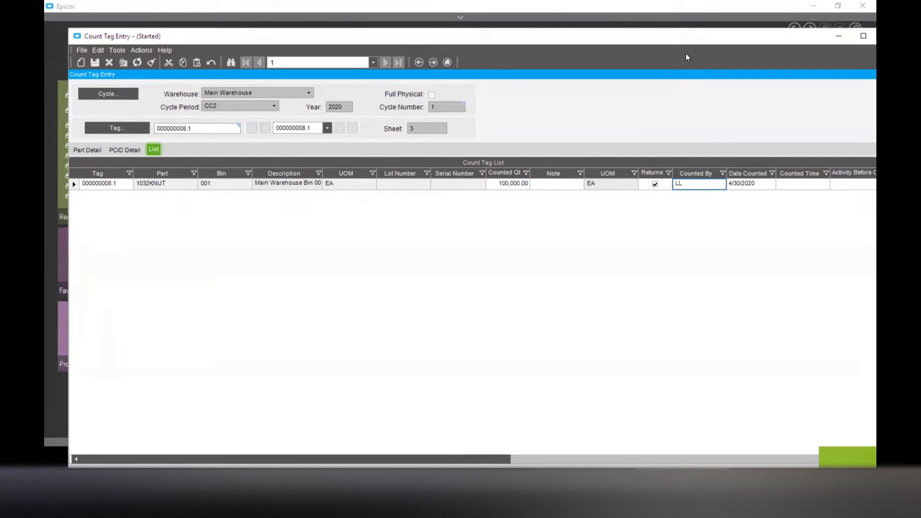
left_click(787, 47)
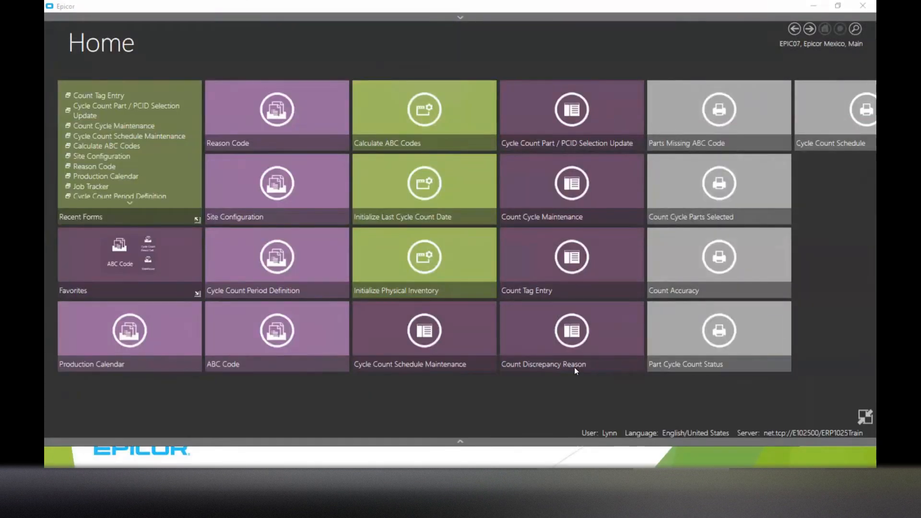
Step: Bring back Count Cycle Maintenance and refresh the cycle to update and check its status
left_click(551, 205)
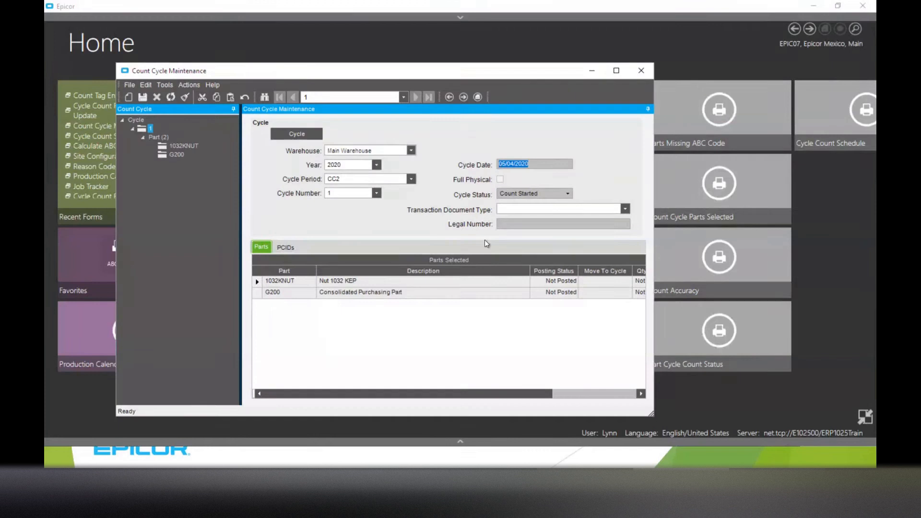
left_click(169, 98)
left_click(555, 193)
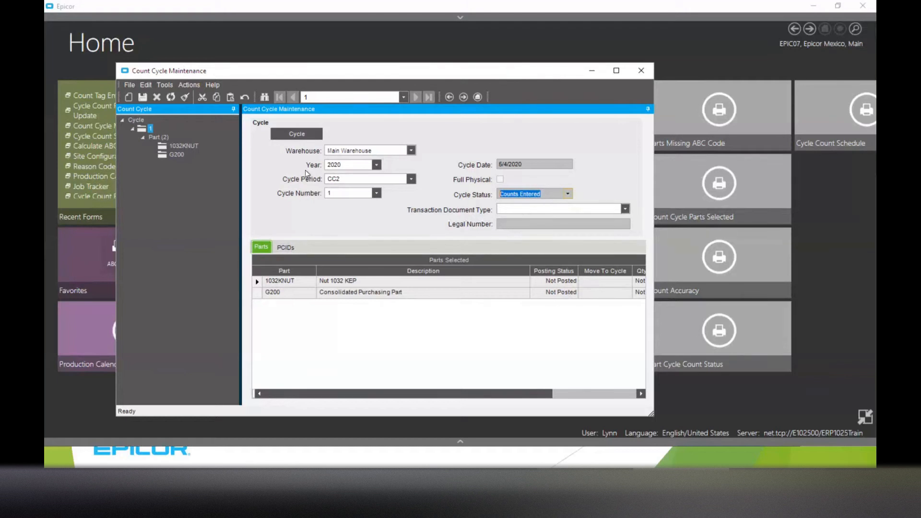
Step: Preview the Count Variance Report for all parts as a PDF, check the adjustment quantity of 1032KNUT, and close the report
left_click(188, 85)
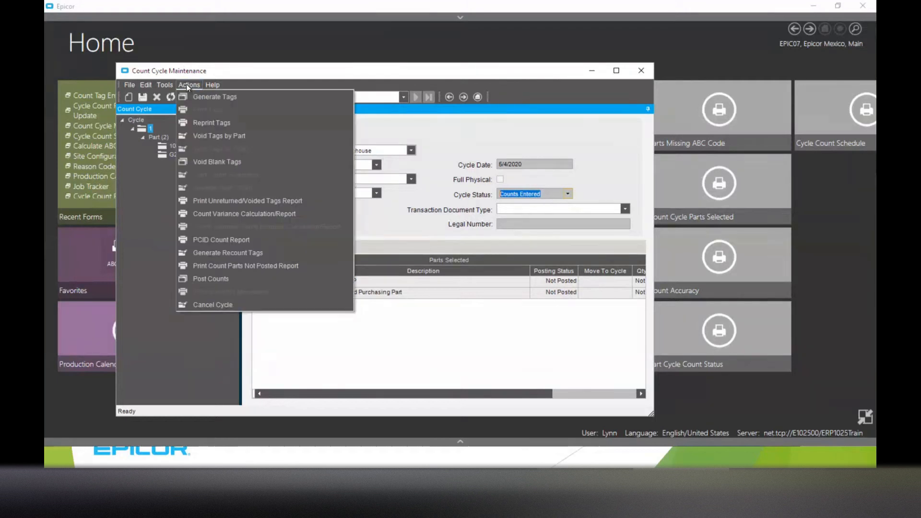
left_click(220, 213)
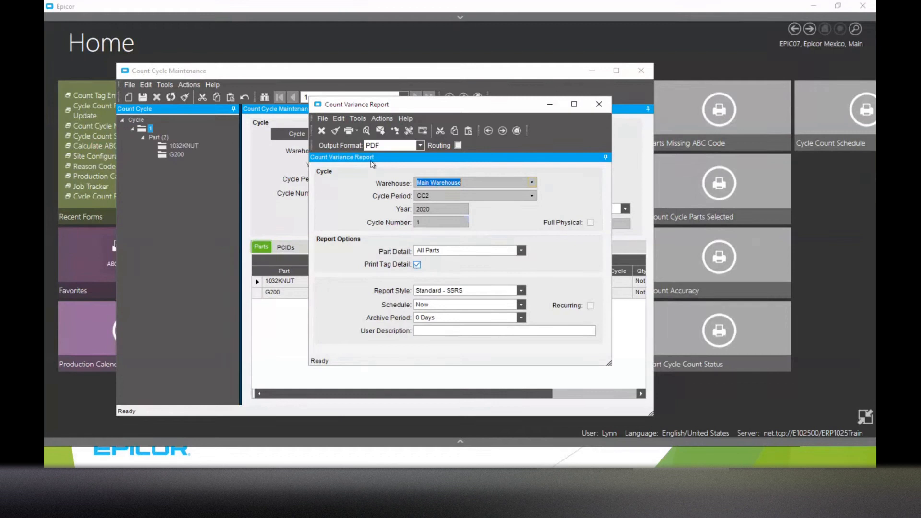
left_click(366, 131)
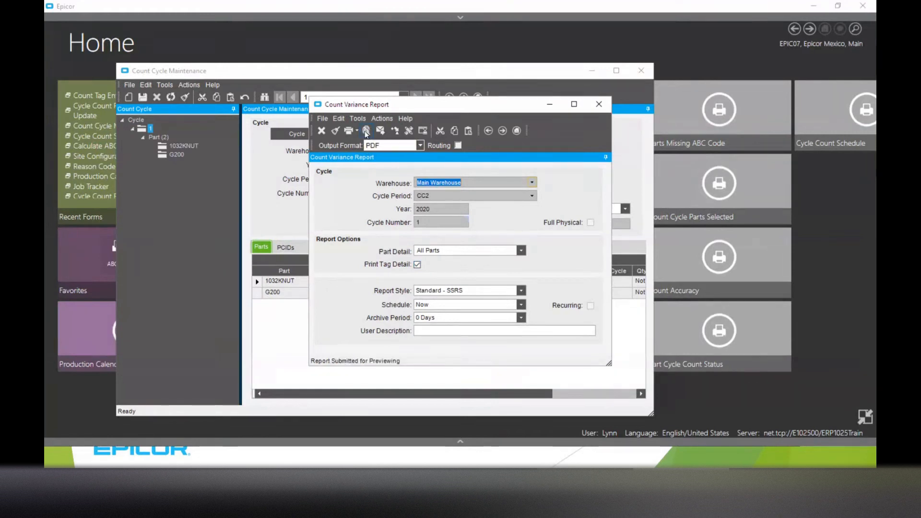
left_click(442, 255)
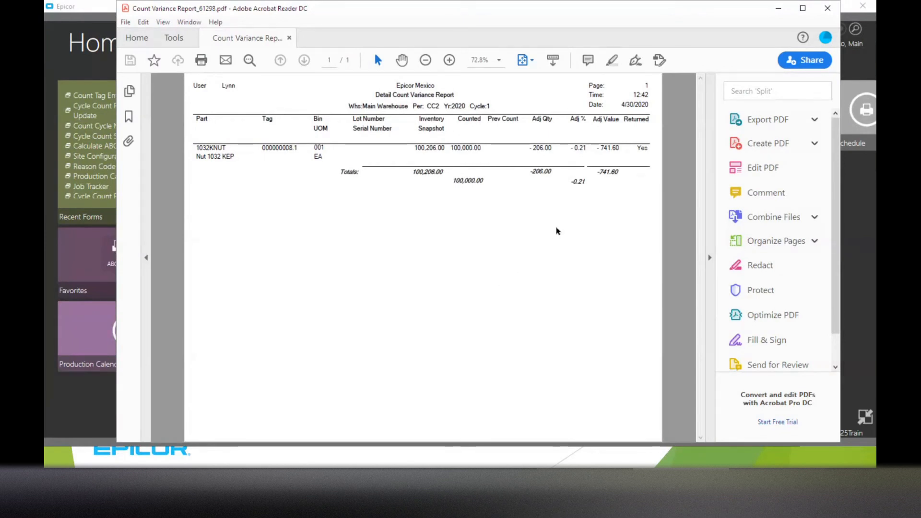
left_click_drag(532, 149, 552, 150)
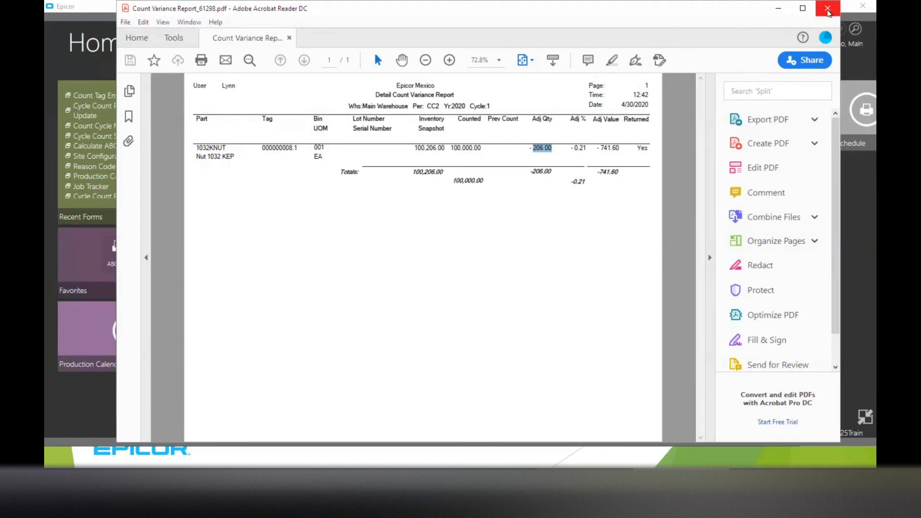
left_click(828, 8)
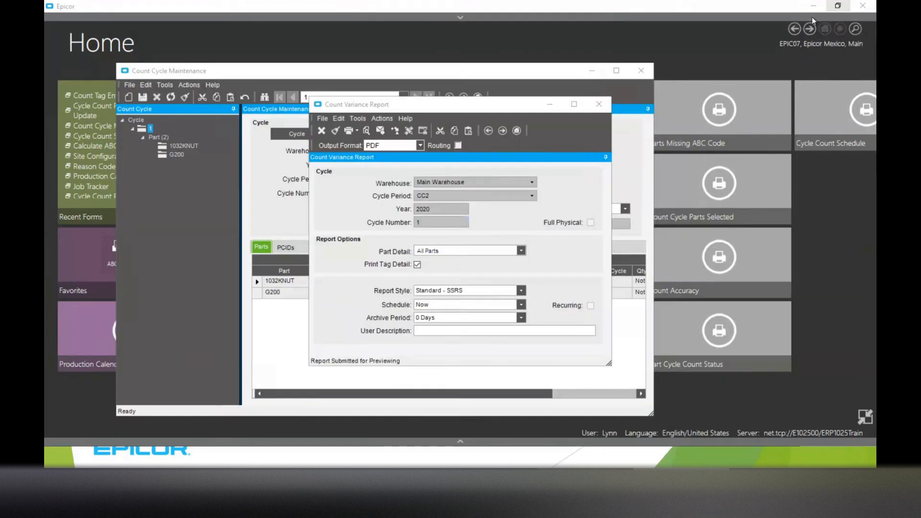
left_click(604, 107)
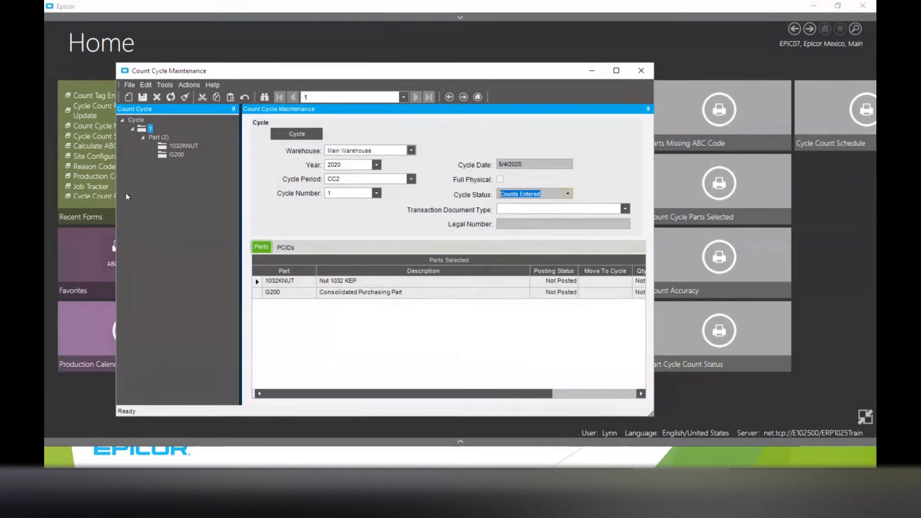
Step: Post the cycle's count adjustments with transaction date 04/30/2020 and log file LL01, and dismiss the results
left_click(190, 85)
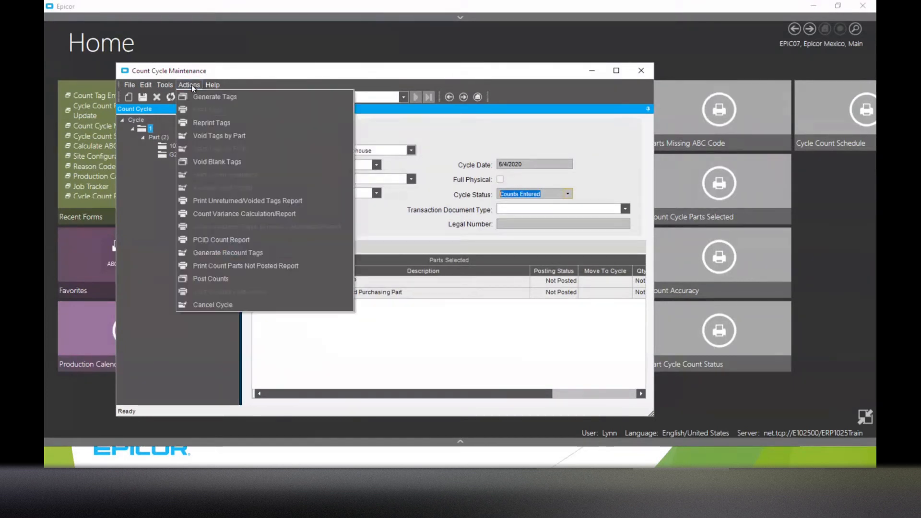
left_click(205, 278)
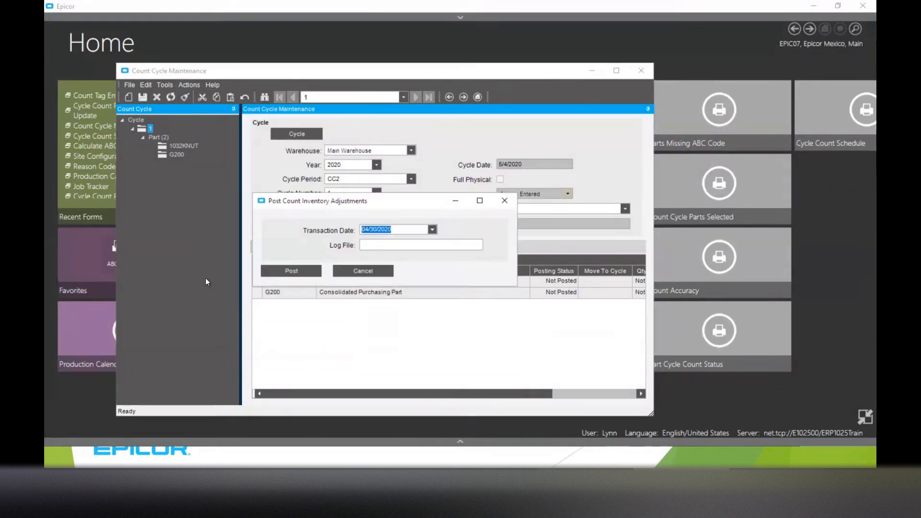
left_click(380, 245)
type("LL01")
left_click(291, 272)
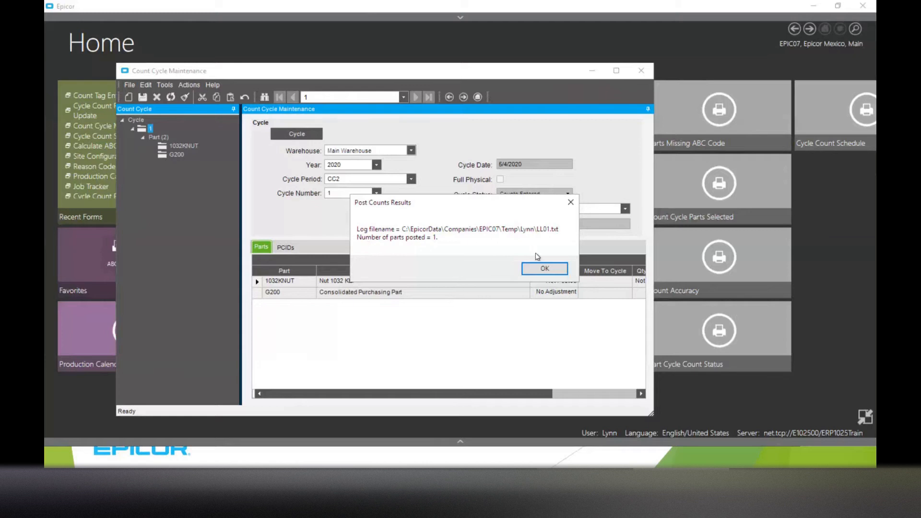
left_click(543, 271)
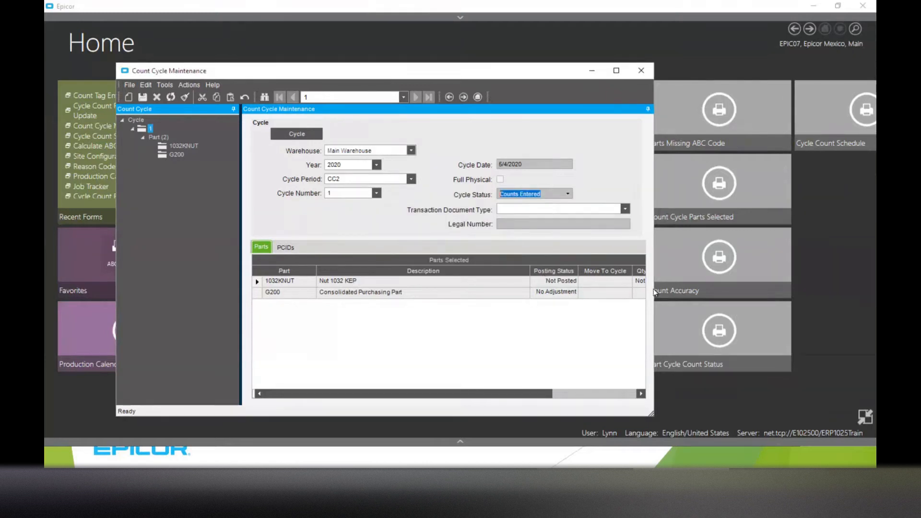
Step: Widen Count Cycle Maintenance to examine the posting status of parts G200 and 1032KNUT, and move the window aside
left_click(547, 292)
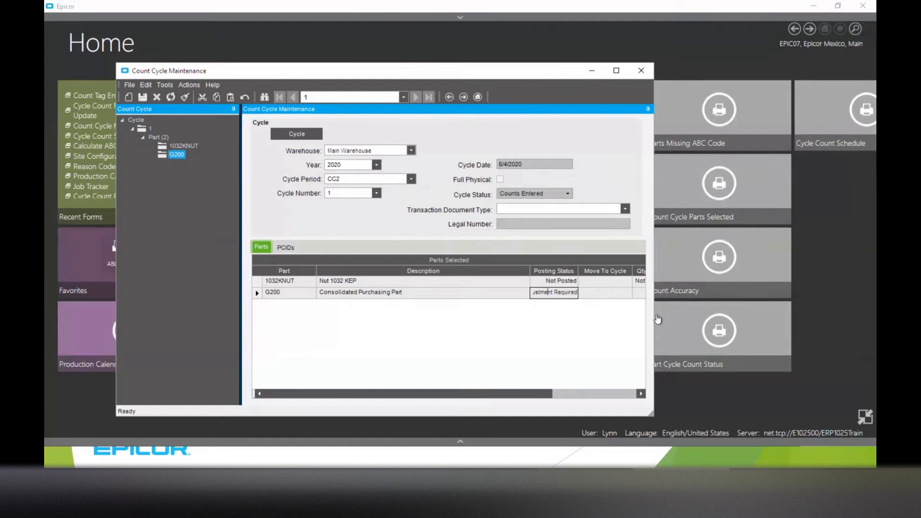
left_click_drag(654, 316, 772, 309)
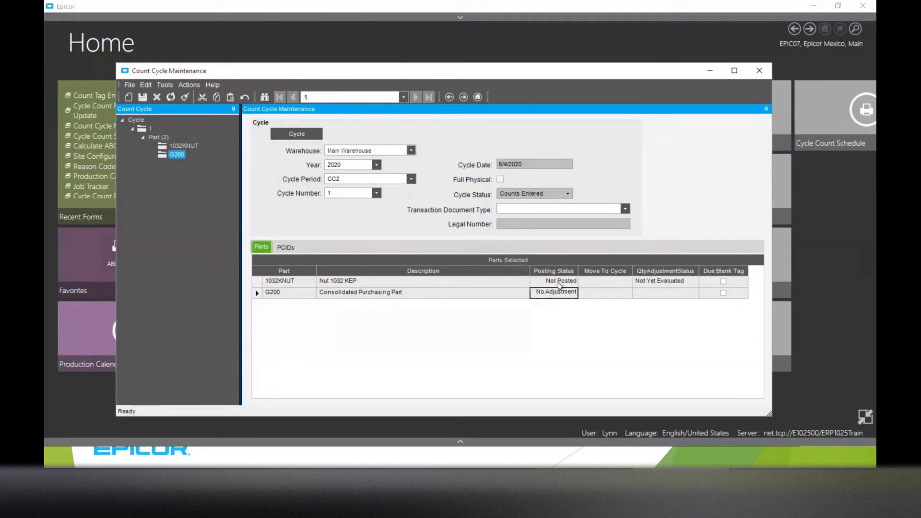
left_click(553, 282)
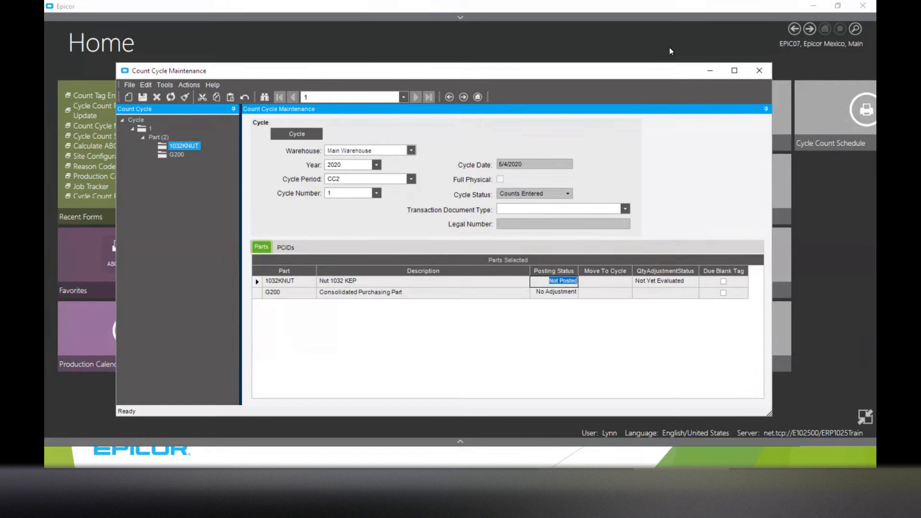
left_click_drag(652, 70, 657, 390)
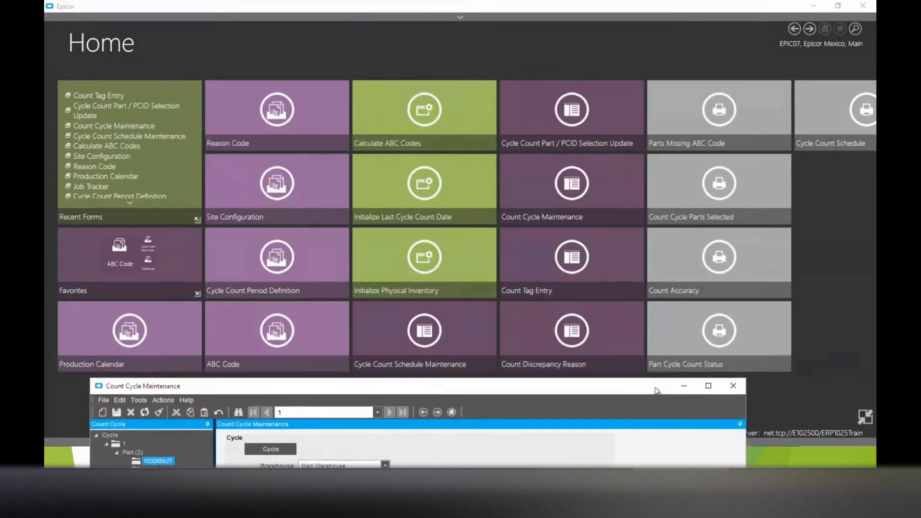
Step: Open Count Discrepancy Reason Code Entry and load the Main Warehouse cycle of period CC2 dated 5/4/2020
left_click(571, 338)
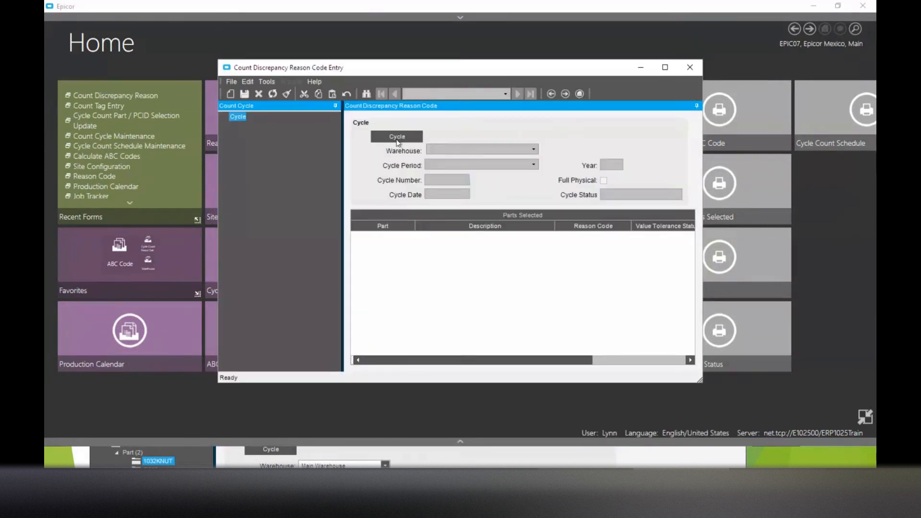
left_click(398, 140)
left_click(591, 73)
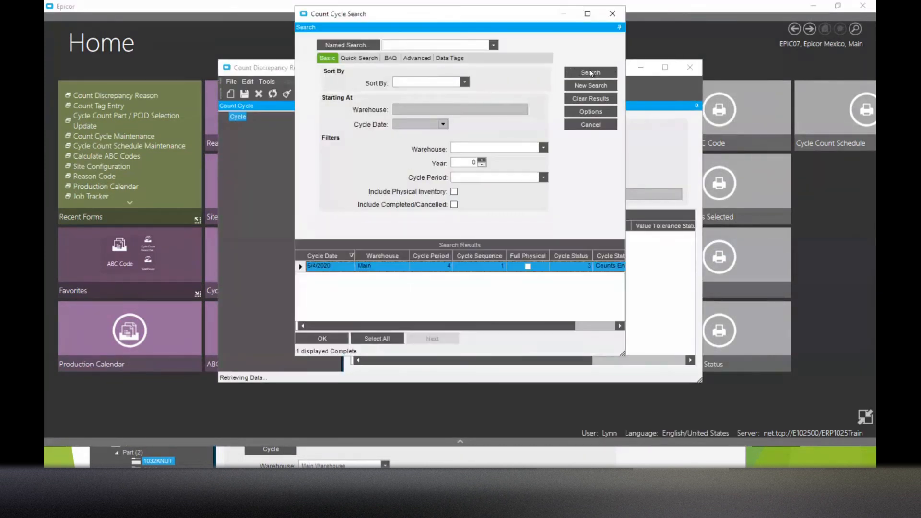
left_click(334, 340)
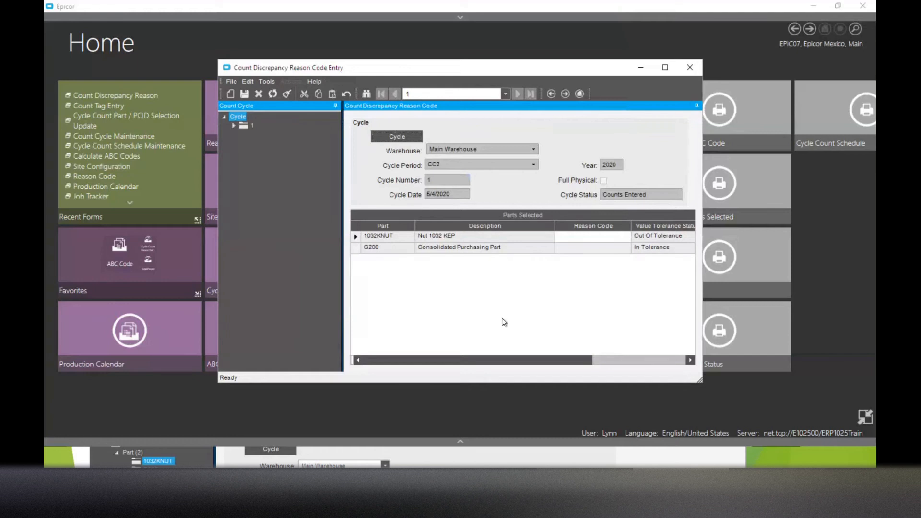
Step: Assign the reason code Count to part 1032KNUT, save it, and close the discrepancy reason entry
left_click(597, 238)
left_click(626, 237)
left_click(586, 247)
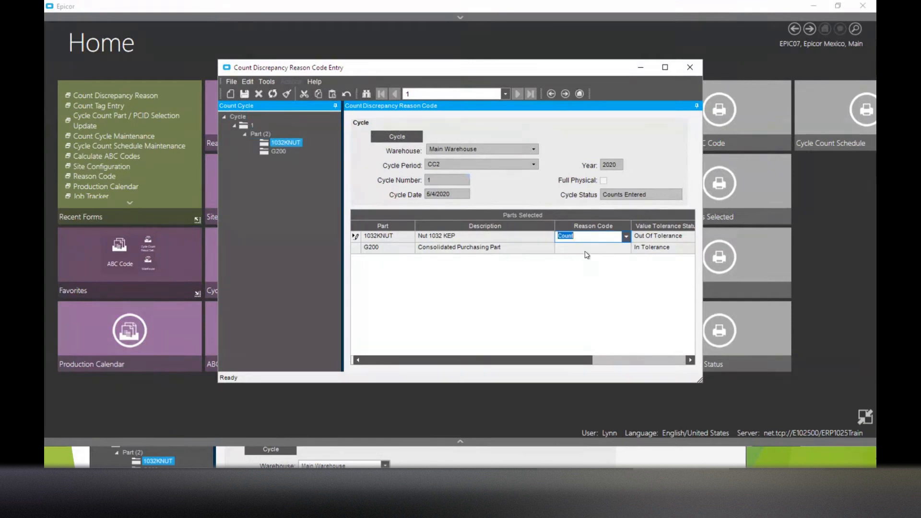
mouse_move(561, 358)
left_mouse_down()
mouse_move(688, 353)
mouse_move(510, 371)
left_mouse_up()
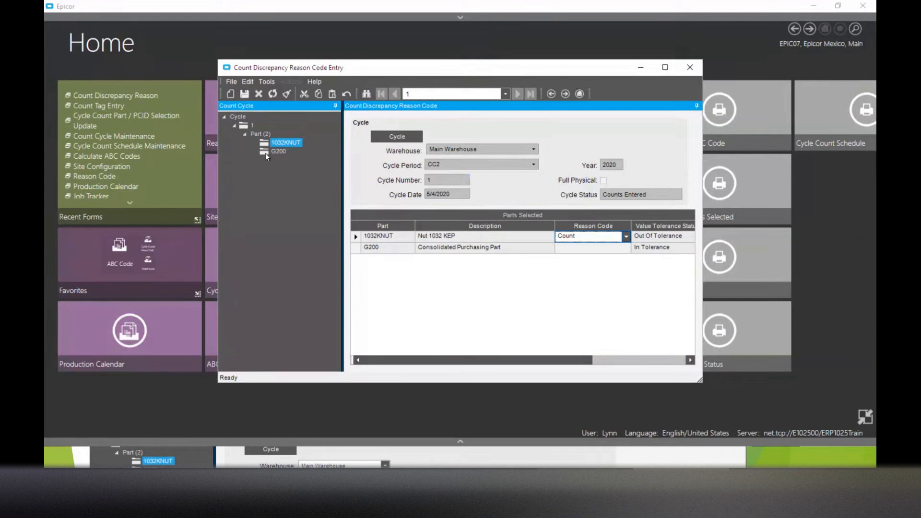
left_click(690, 67)
left_click(664, 463)
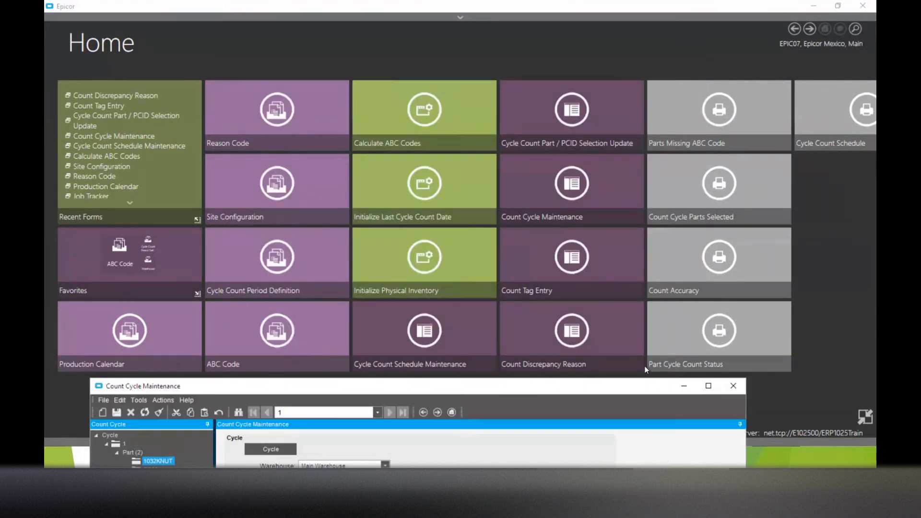
Step: Bring back Count Cycle Maintenance and post the counts with transaction date 04/30/2020 and log file LL01, dismissing the results
left_click_drag(639, 387, 661, 54)
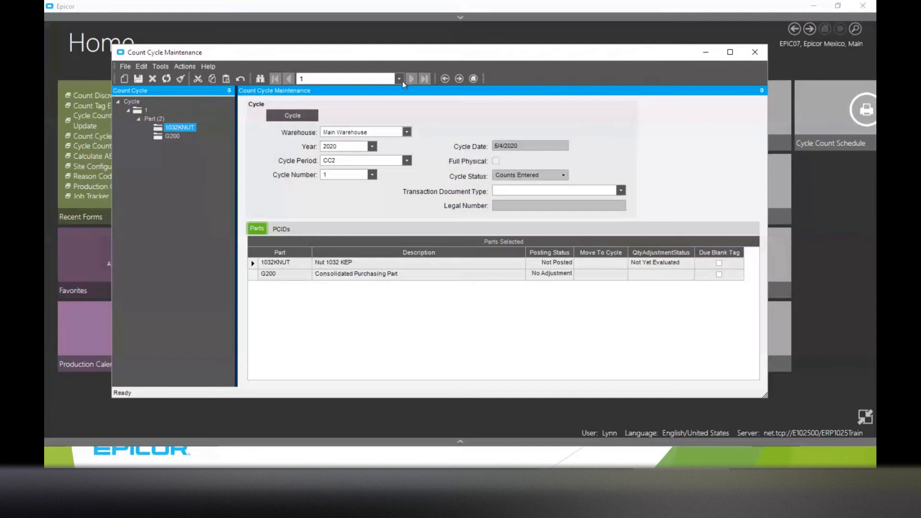
left_click(186, 67)
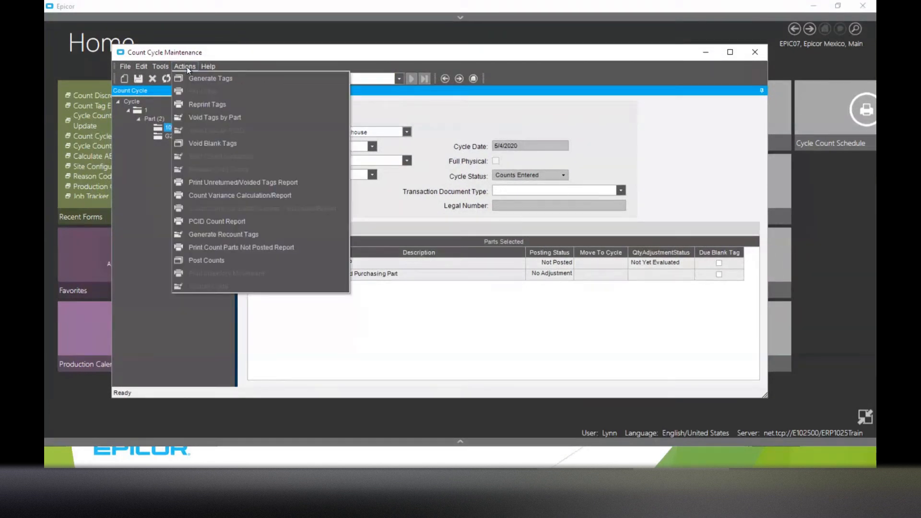
left_click(217, 260)
left_click(440, 262)
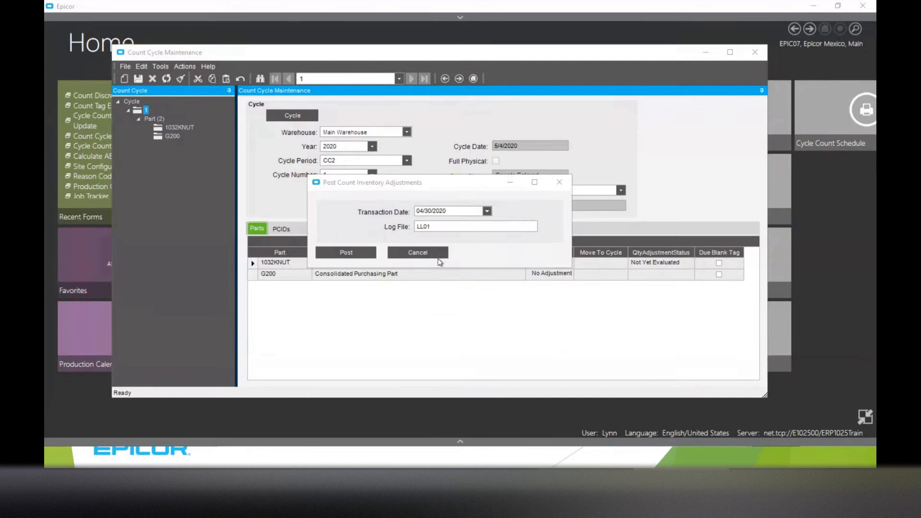
left_click(346, 253)
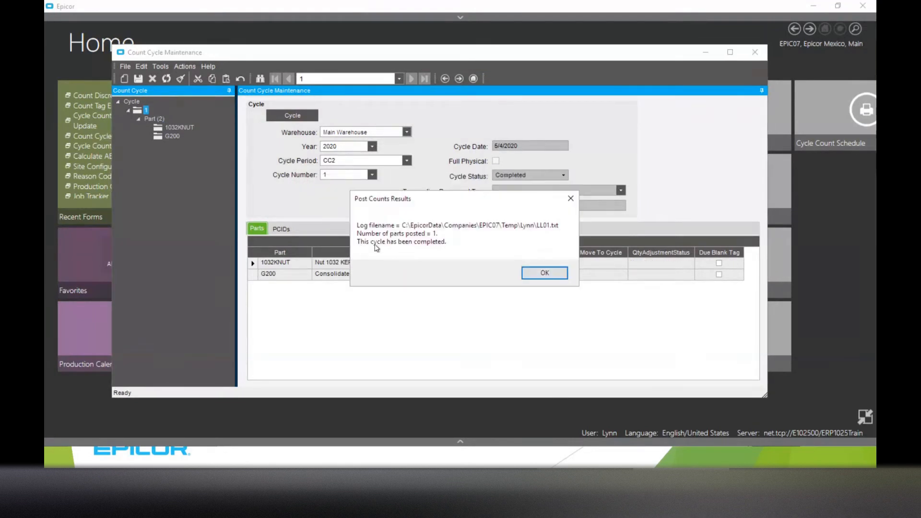
left_click(533, 274)
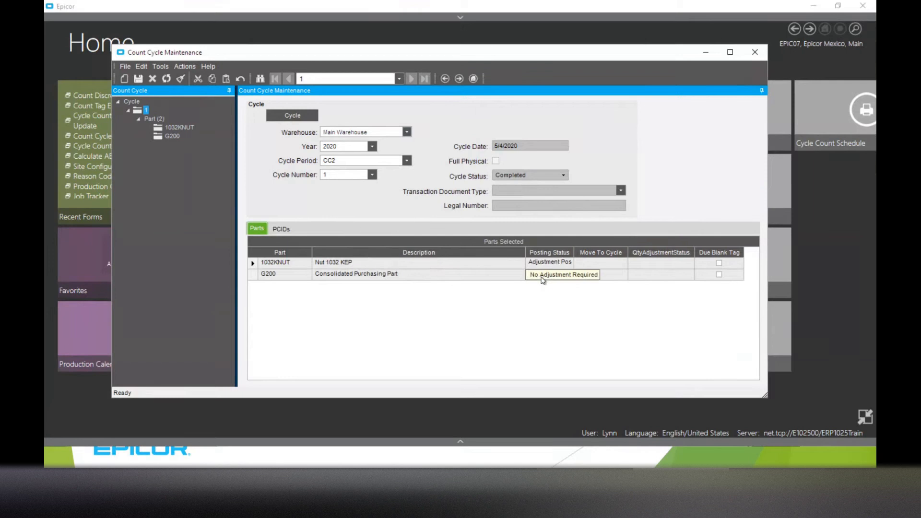
Step: Open part 1032KNUT from the cycle's parts in Part Tracker and retrieve its count history
left_click(300, 262)
right_click(301, 263)
mouse_move(335, 140)
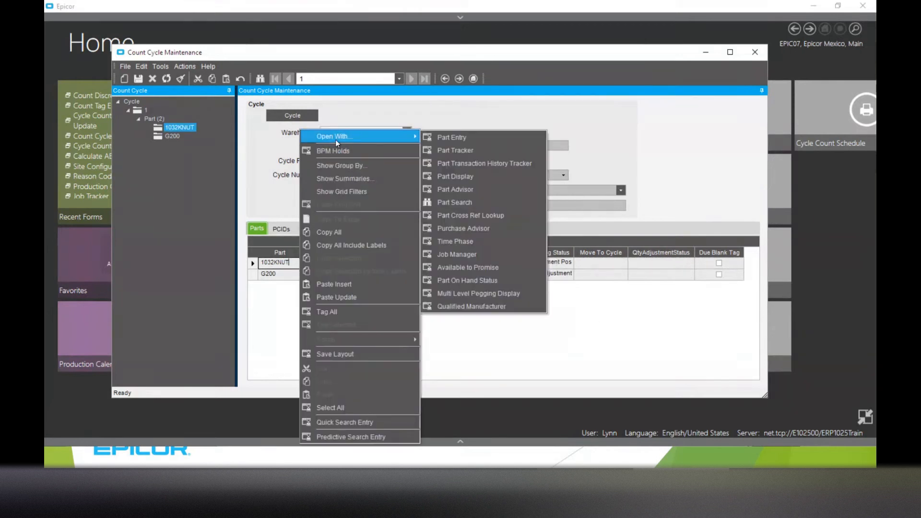
left_click(442, 150)
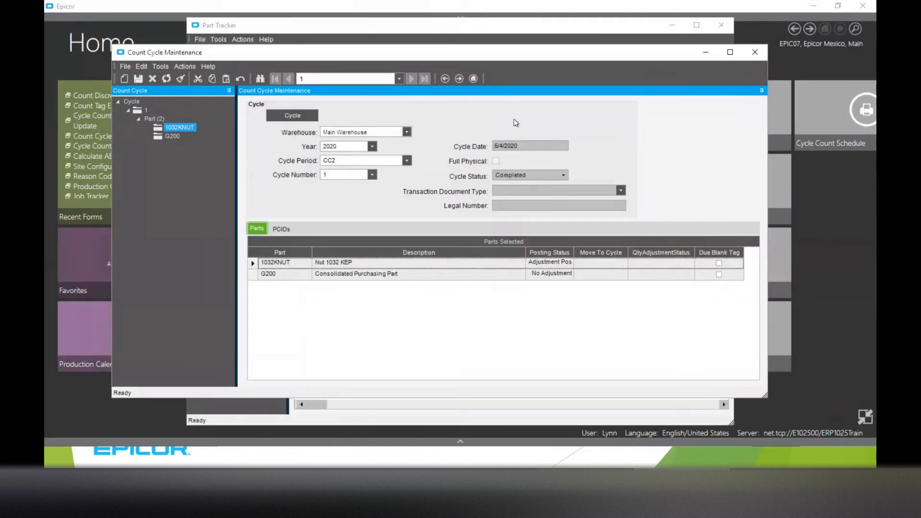
left_click(380, 32)
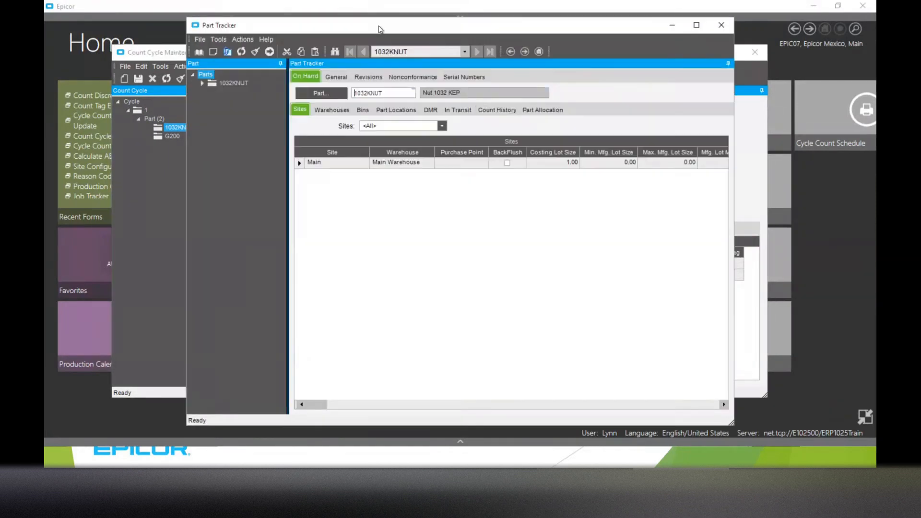
left_click(497, 110)
left_click(334, 128)
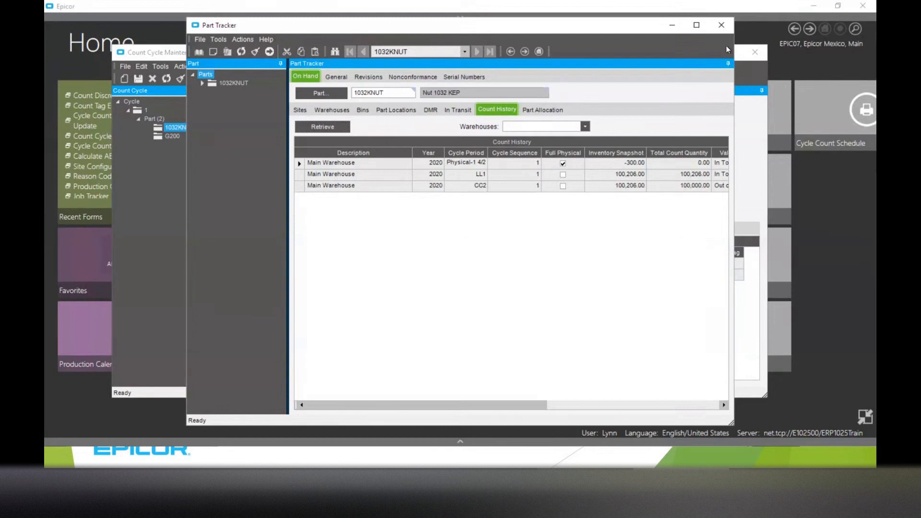
Step: Retrieve the Part Transaction History of 1032KNUT to examine the count adjustment's reference and reason, and close the open windows
left_click(387, 93)
right_click(387, 93)
mouse_move(413, 100)
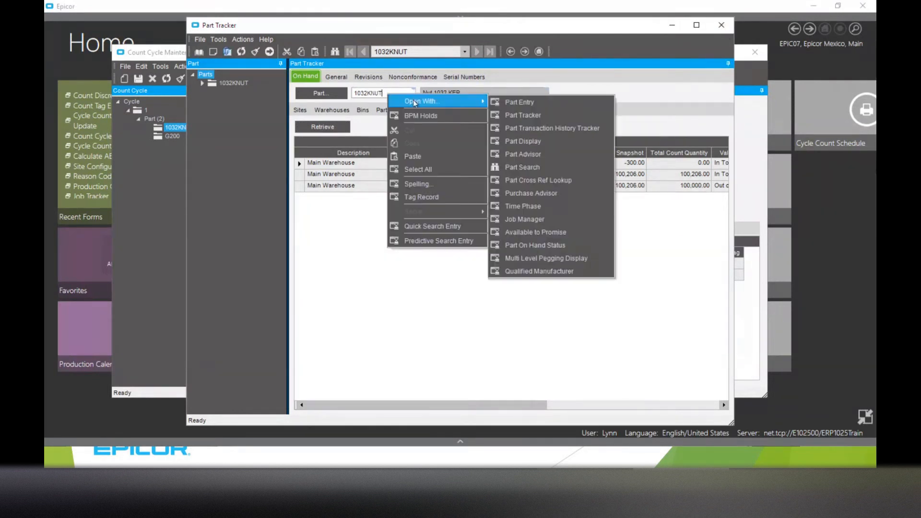
left_click(522, 129)
left_click(311, 158)
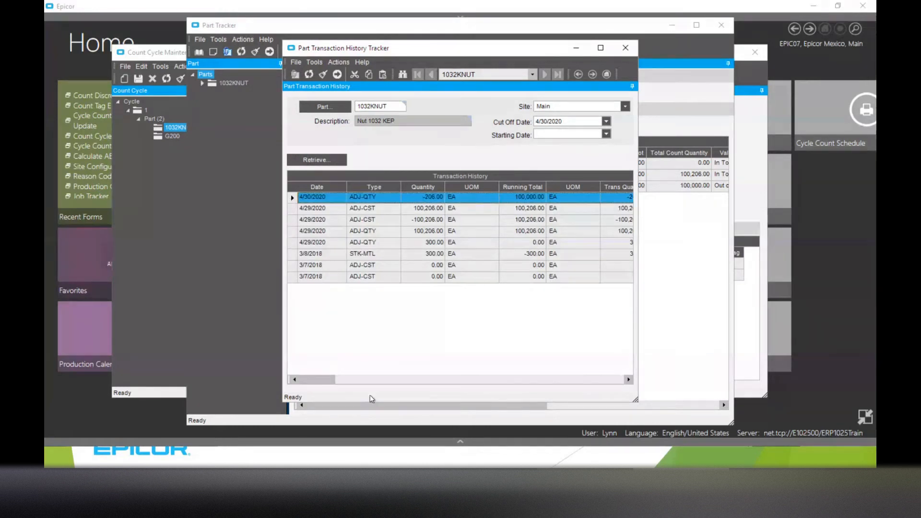
left_click_drag(318, 380, 363, 373)
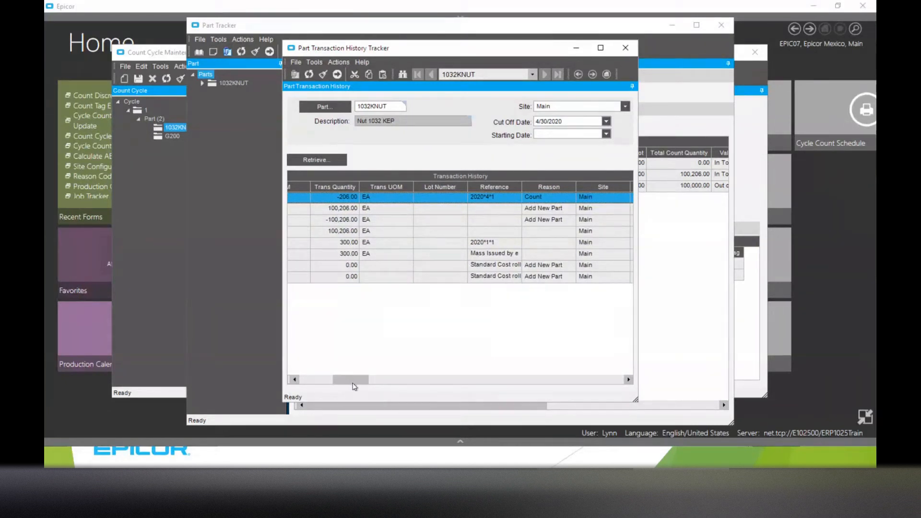
left_click_drag(353, 383, 364, 382)
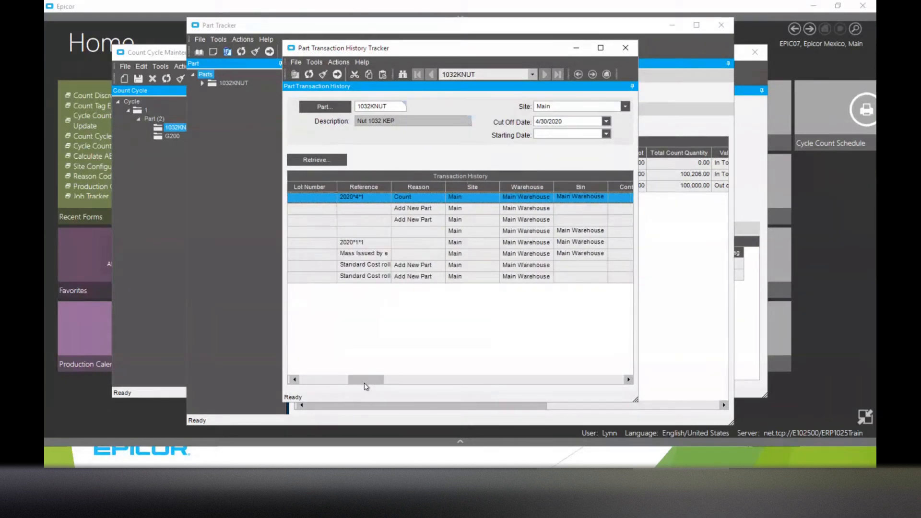
left_click(620, 49)
left_click(720, 28)
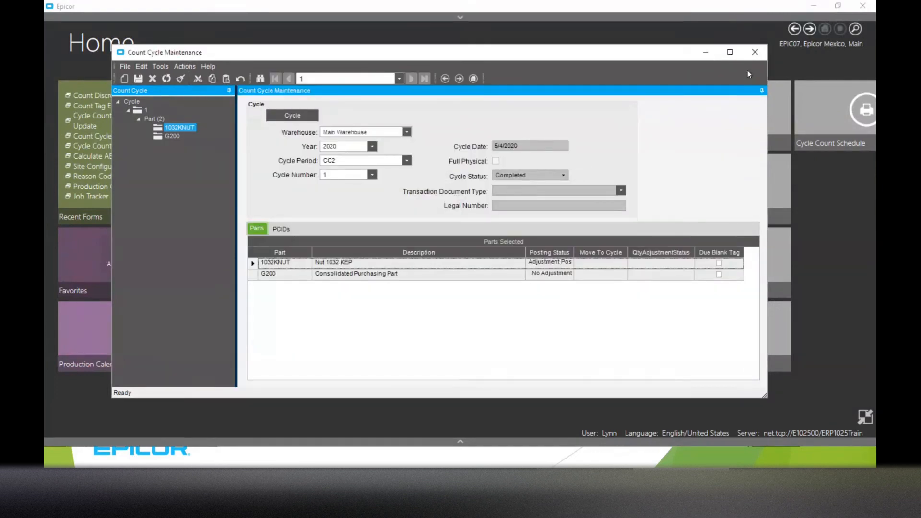
left_click(755, 54)
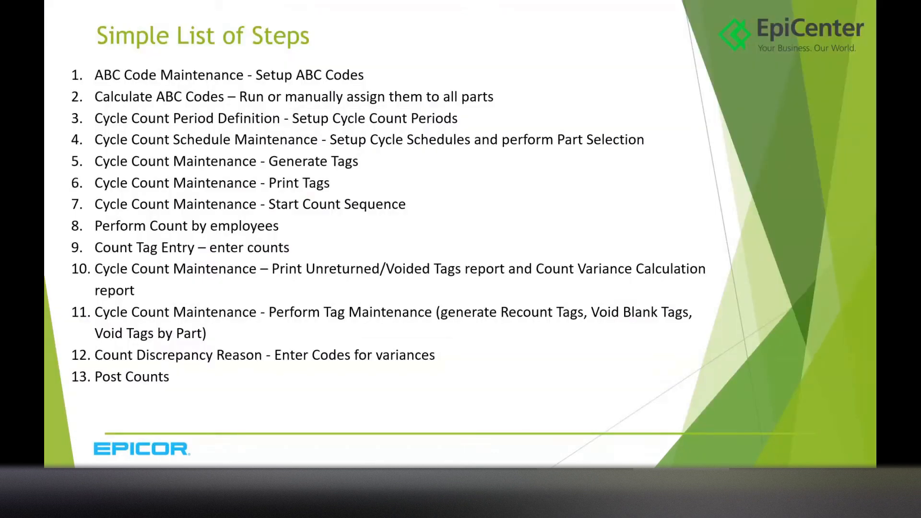
key("Right")
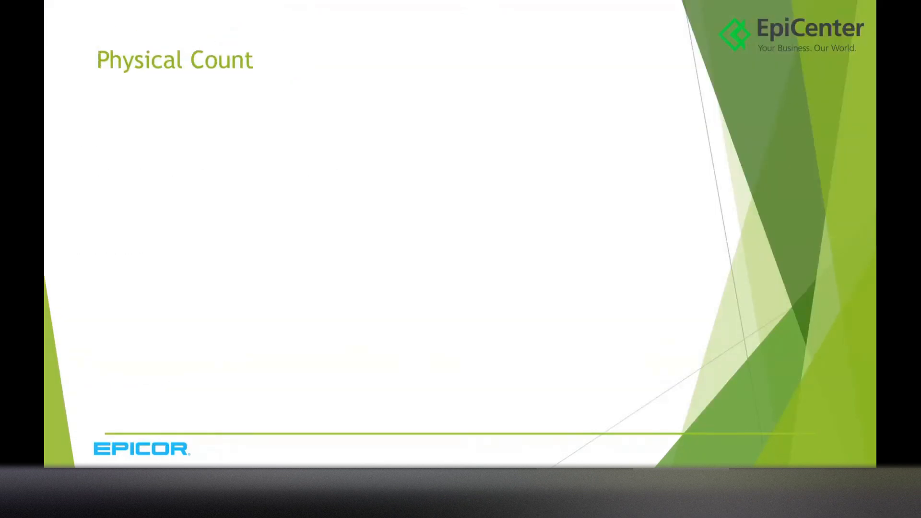
key("Right")
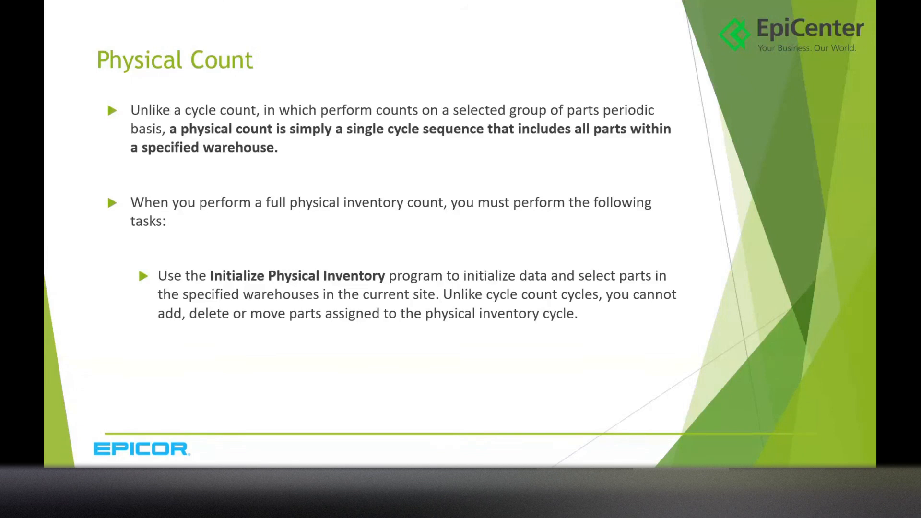
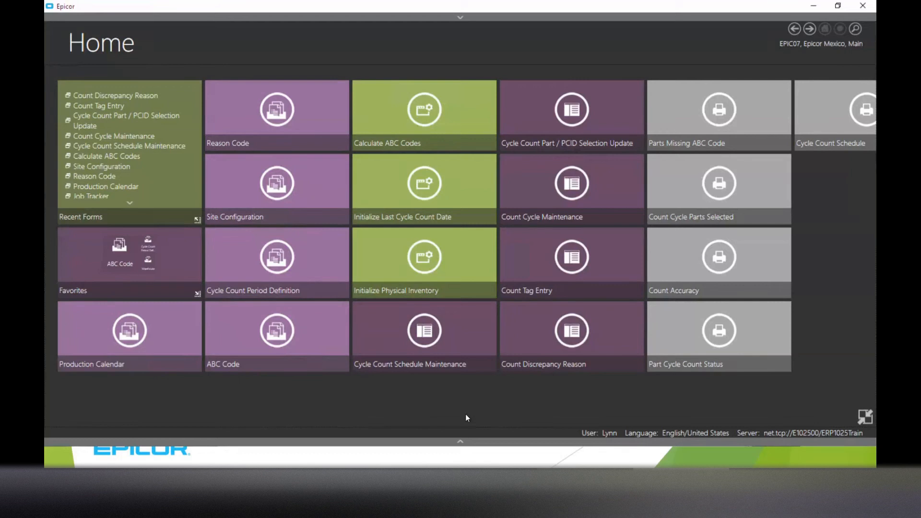
Step: Open Site Configuration, load the Main site, and bring up its inventory cycle count settings
left_click(425, 205)
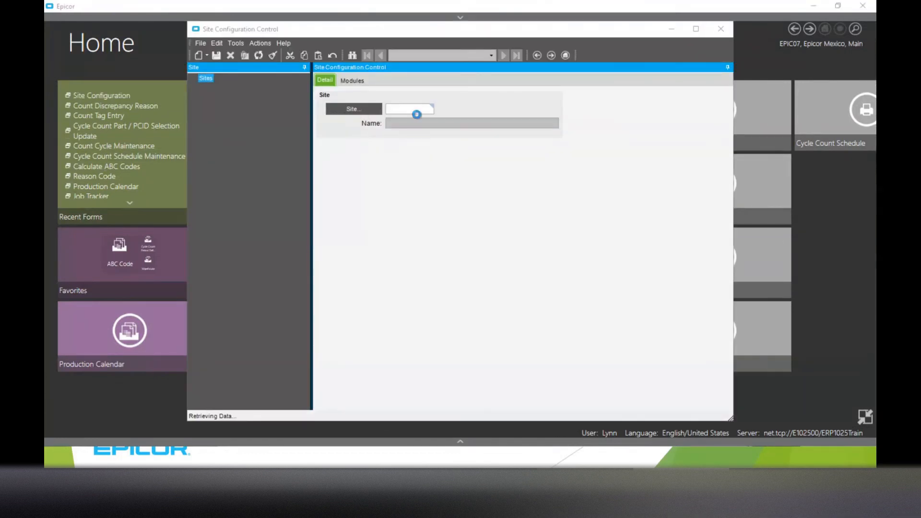
left_click(574, 66)
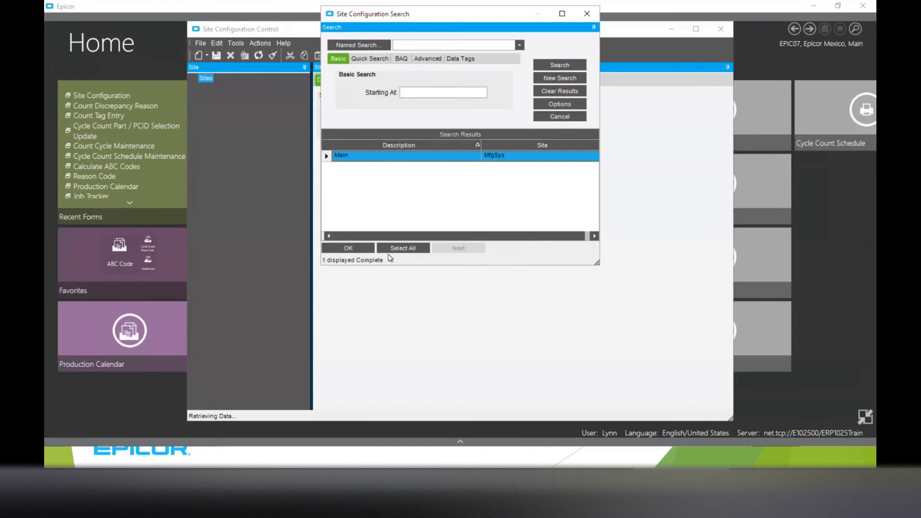
left_click(356, 250)
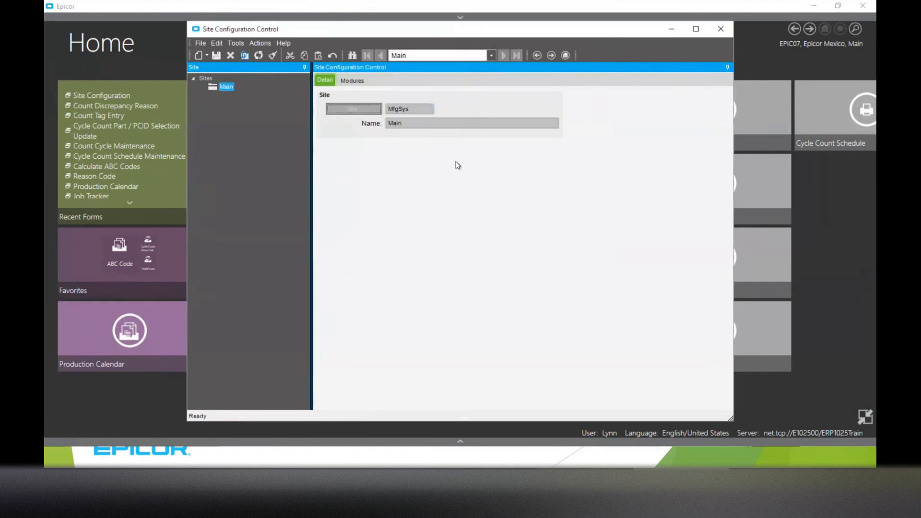
left_click(353, 81)
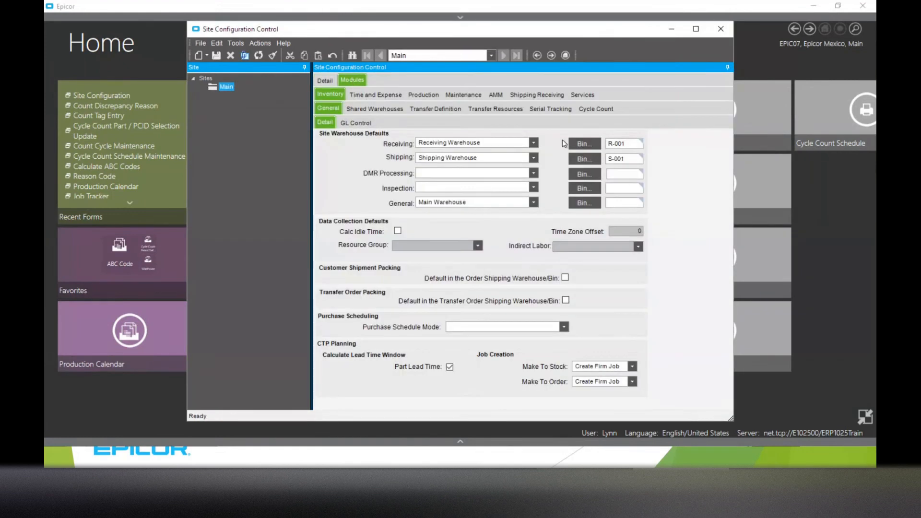
left_click(608, 111)
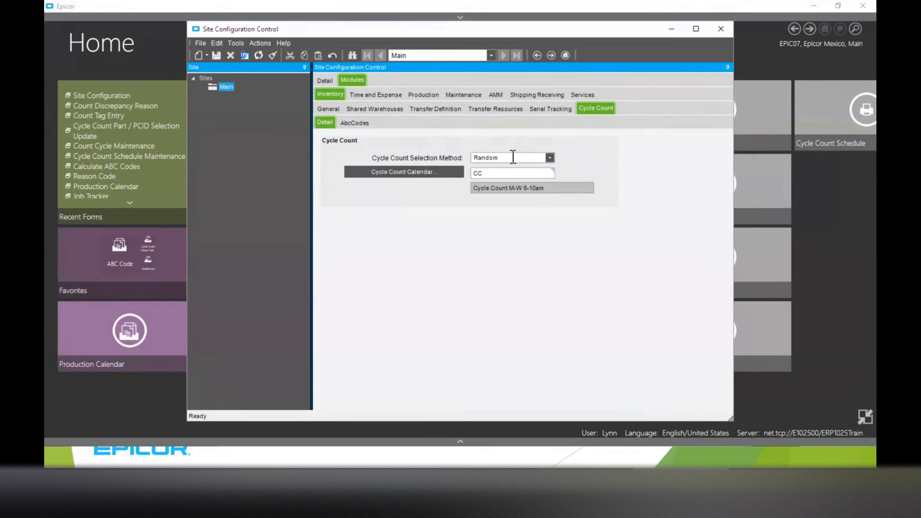
Step: Set the Main site's Cycle Count Selection Method to Repetitive, save the change, and close Site Configuration
left_click(550, 158)
left_click(490, 169)
left_click(216, 56)
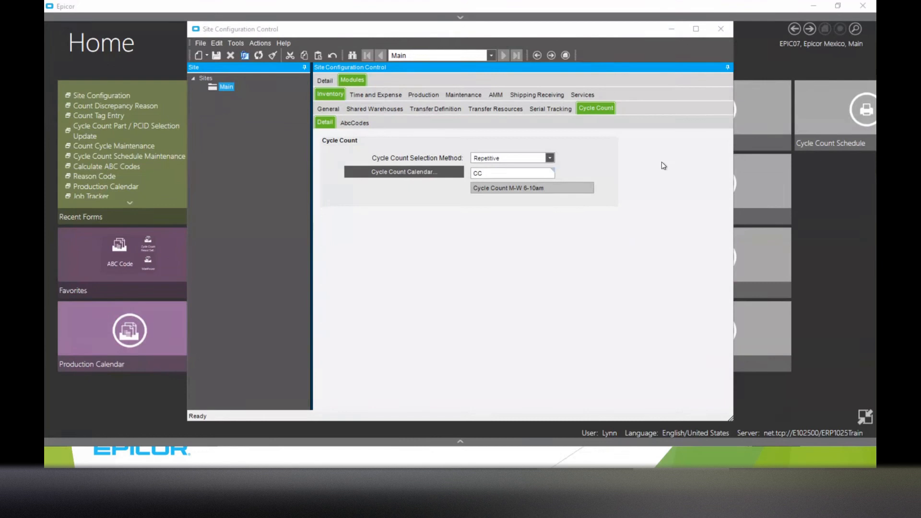
left_click(725, 31)
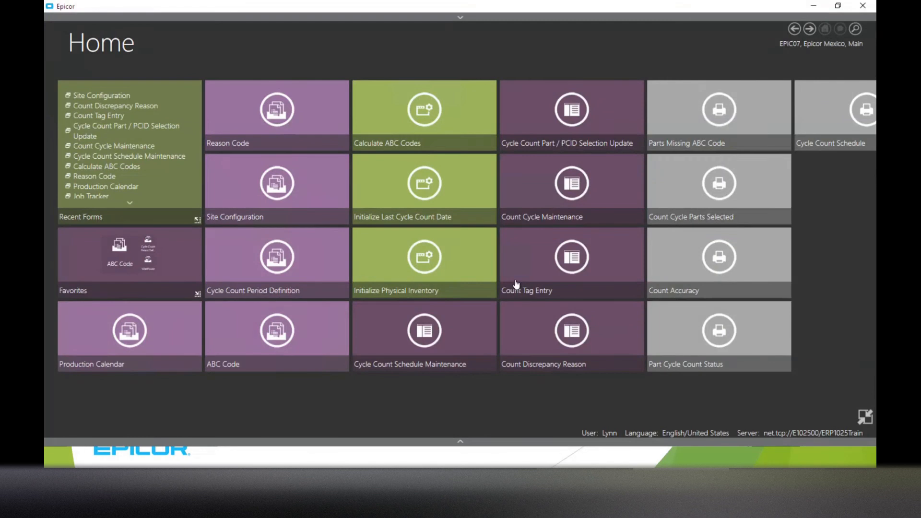
Step: View the Cycle Count Period Definition form and the Cycle Count Schedule Maintenance form in turn, closing each one
left_click(294, 271)
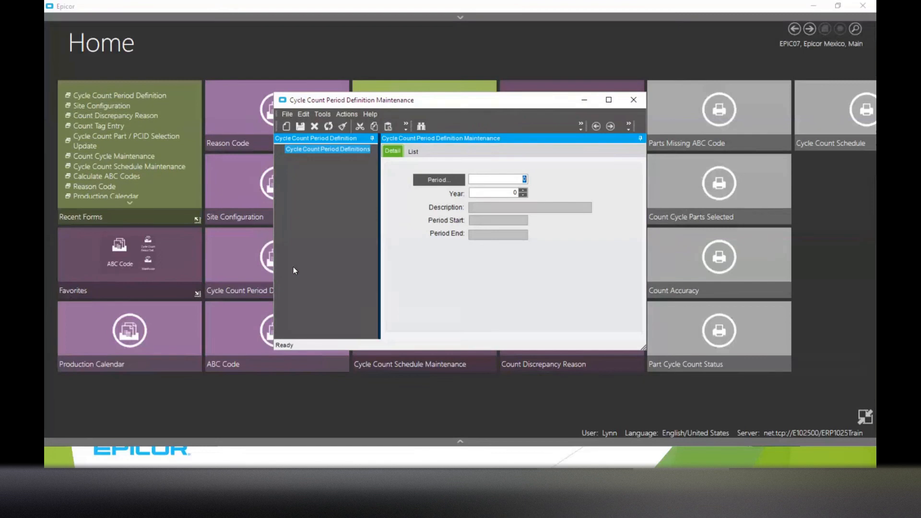
left_click(633, 100)
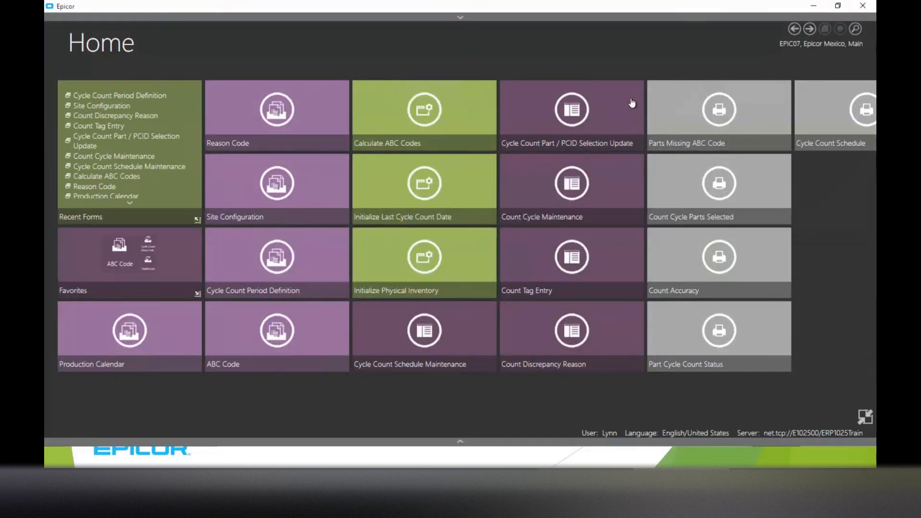
left_click(430, 338)
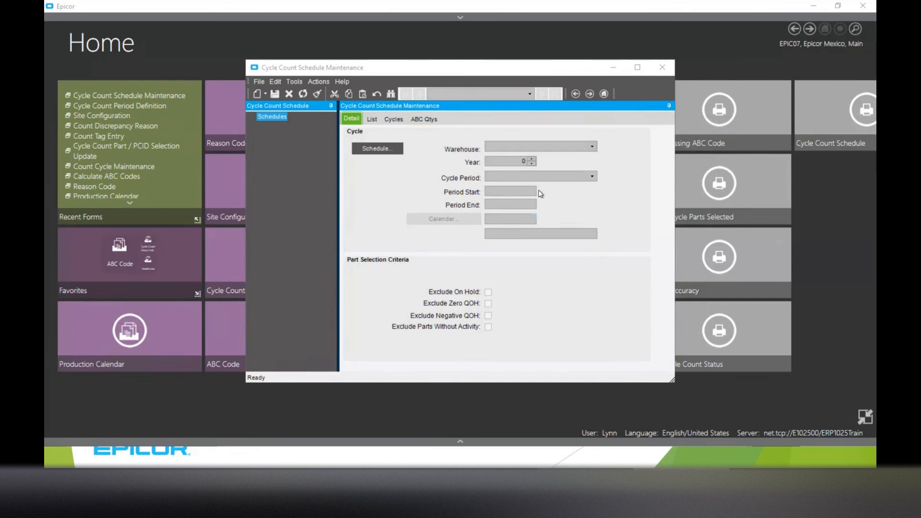
left_click(526, 71)
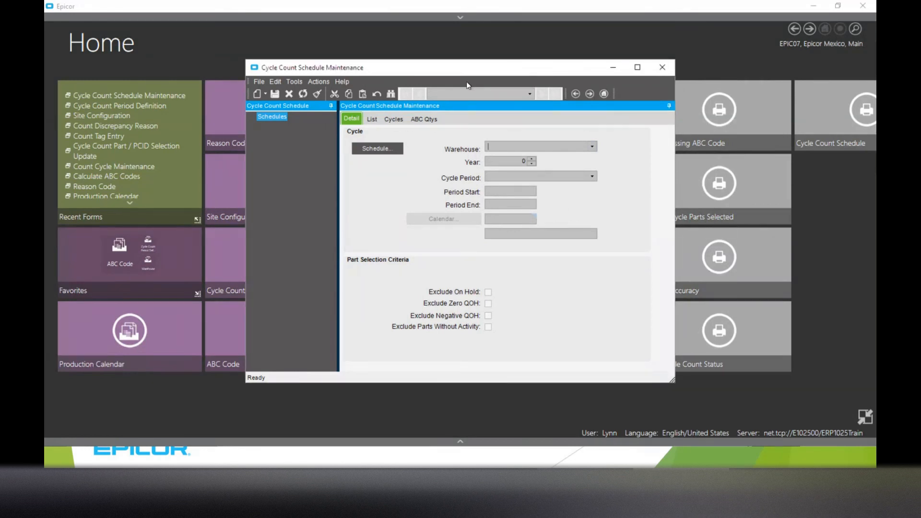
left_click_drag(483, 73, 296, 57)
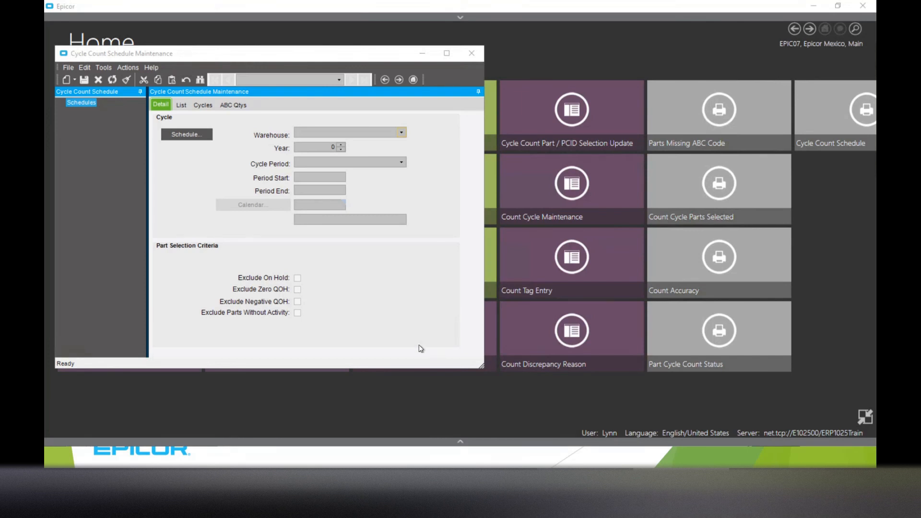
left_click(472, 55)
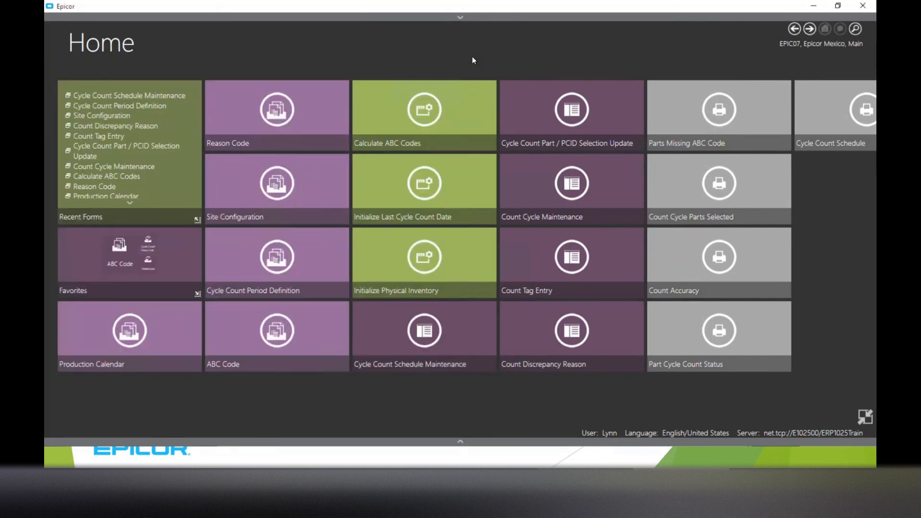
Step: Open Count Cycle Maintenance, review the list of available count cycle actions, and close the form
left_click(612, 214)
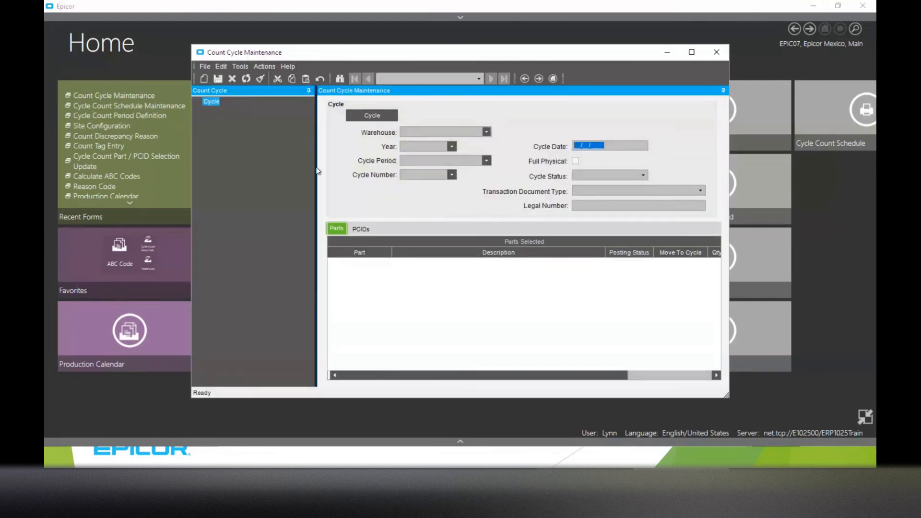
left_click(264, 67)
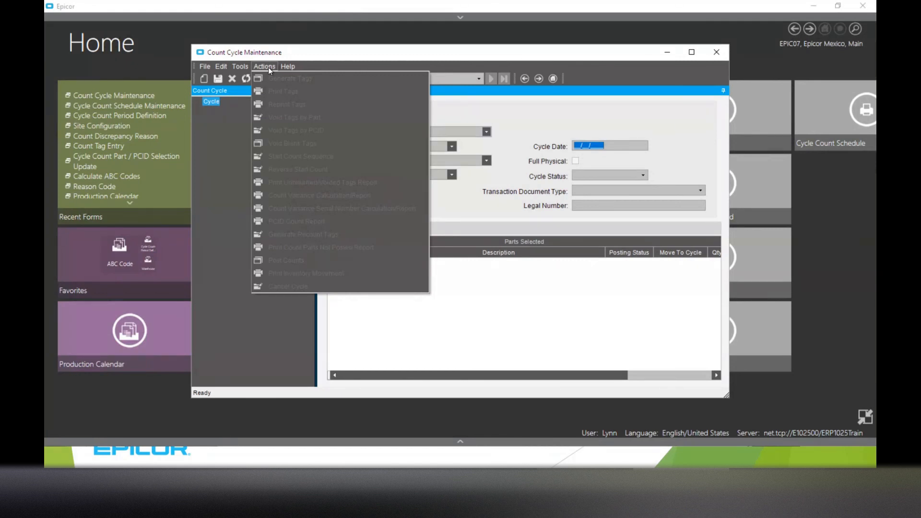
left_click(269, 68)
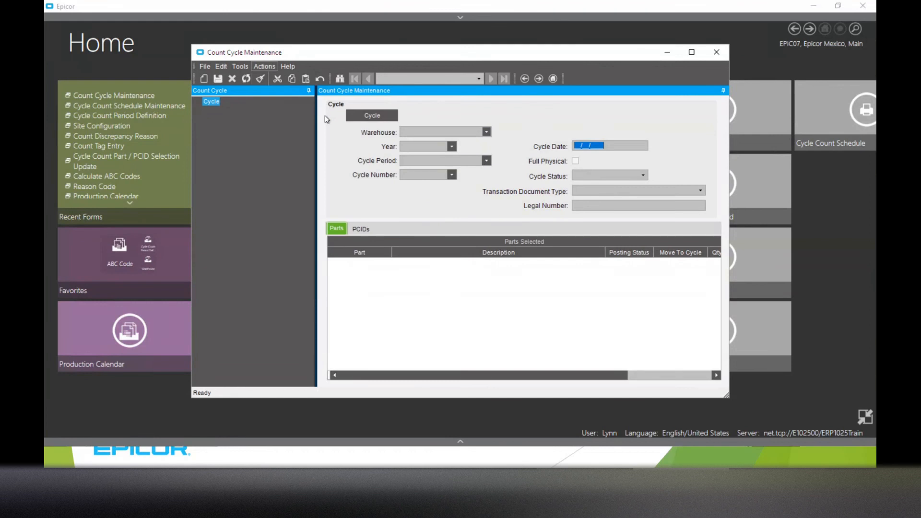
left_click(269, 68)
left_click(268, 67)
left_click(268, 65)
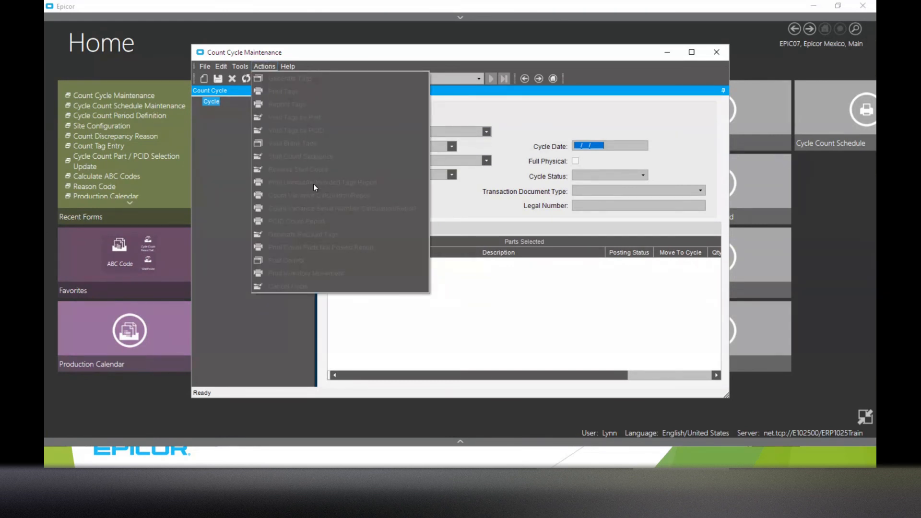
left_click(431, 310)
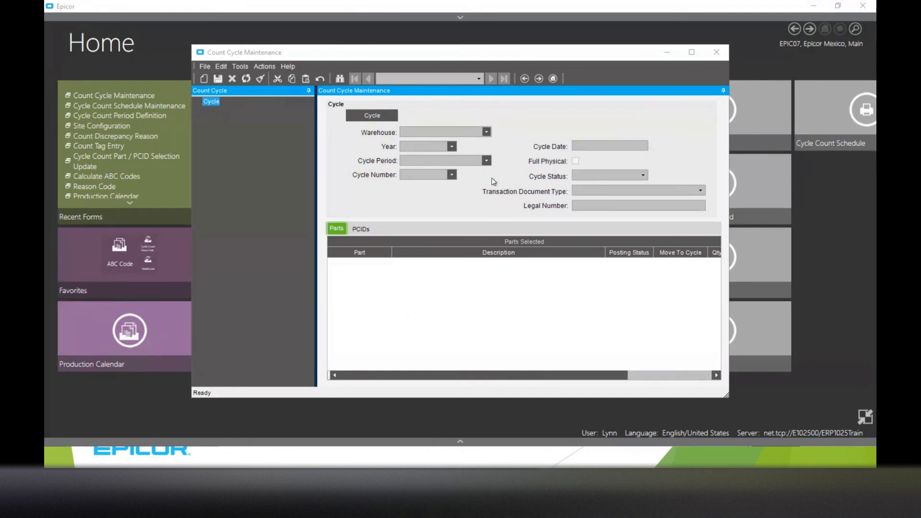
left_click(716, 53)
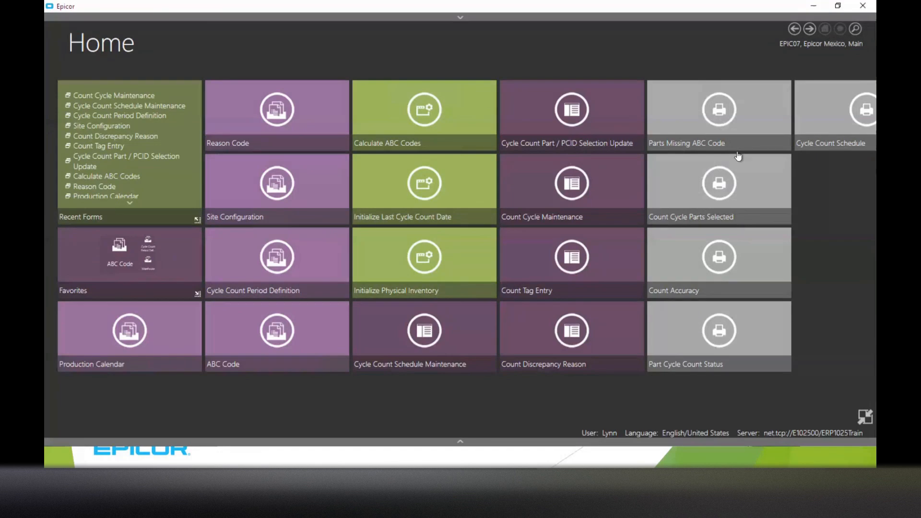
Step: Preview the Count Accuracy Report for 2020 across all warehouses, close the report, and switch to the presentation slides
left_click(710, 259)
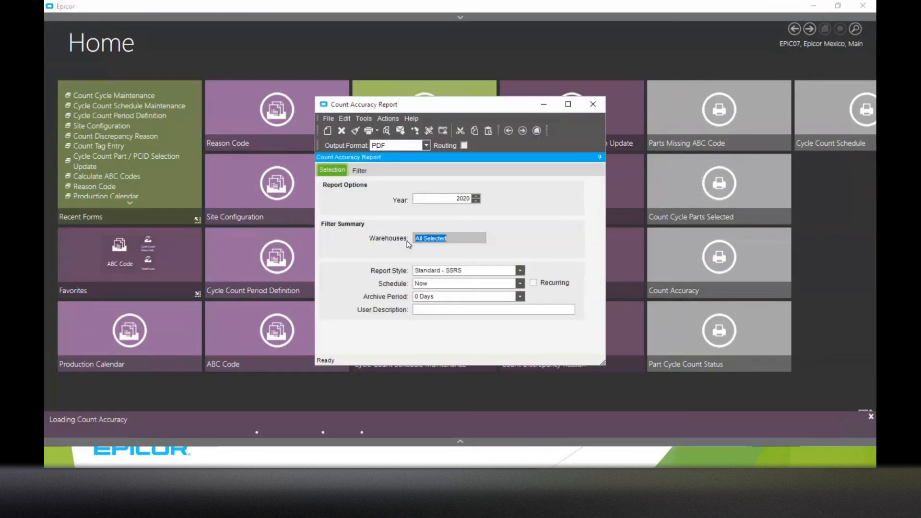
left_click(360, 172)
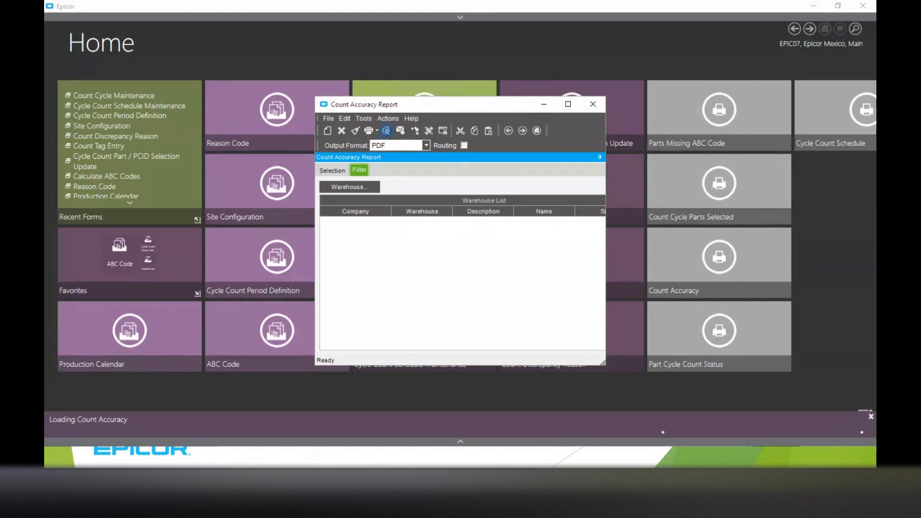
left_click(386, 131)
left_click(593, 105)
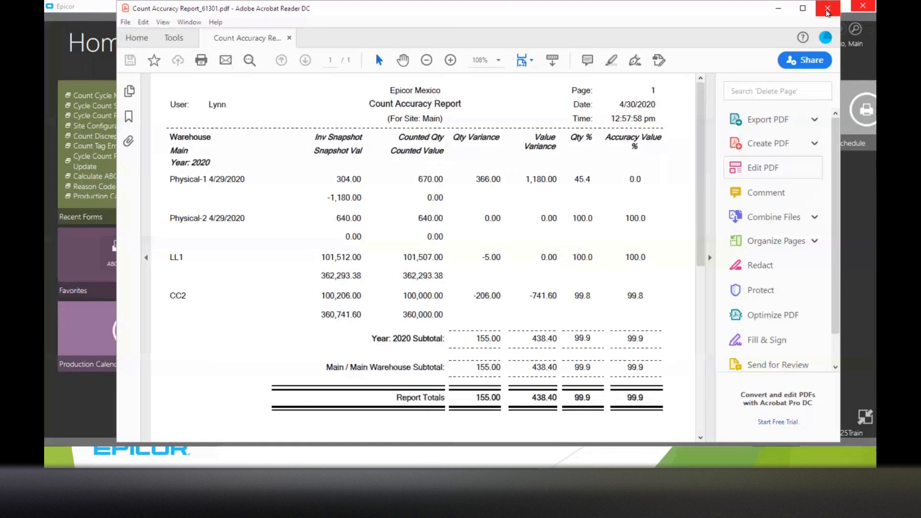
left_click(827, 9)
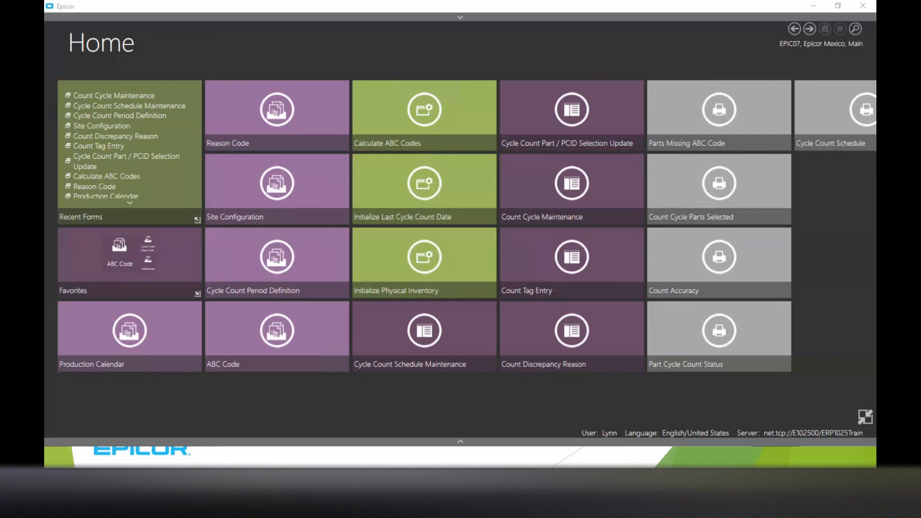
key("alt+Tab")
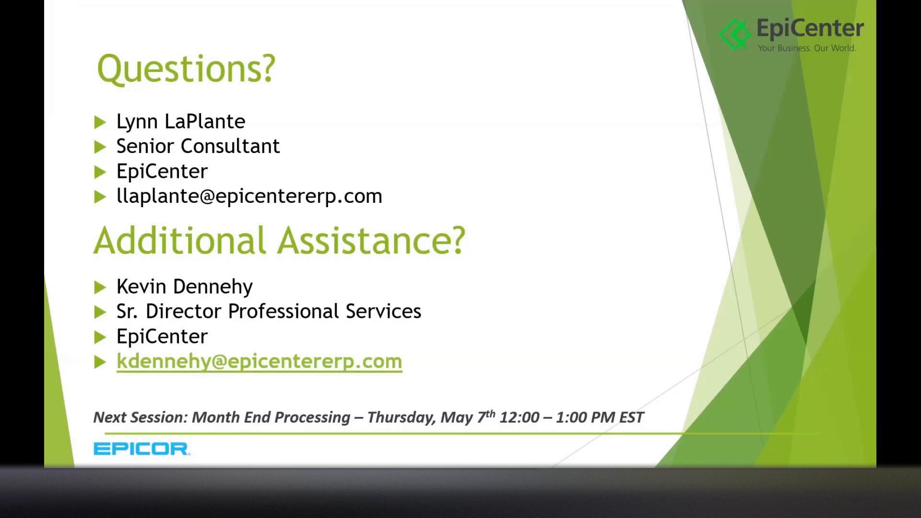